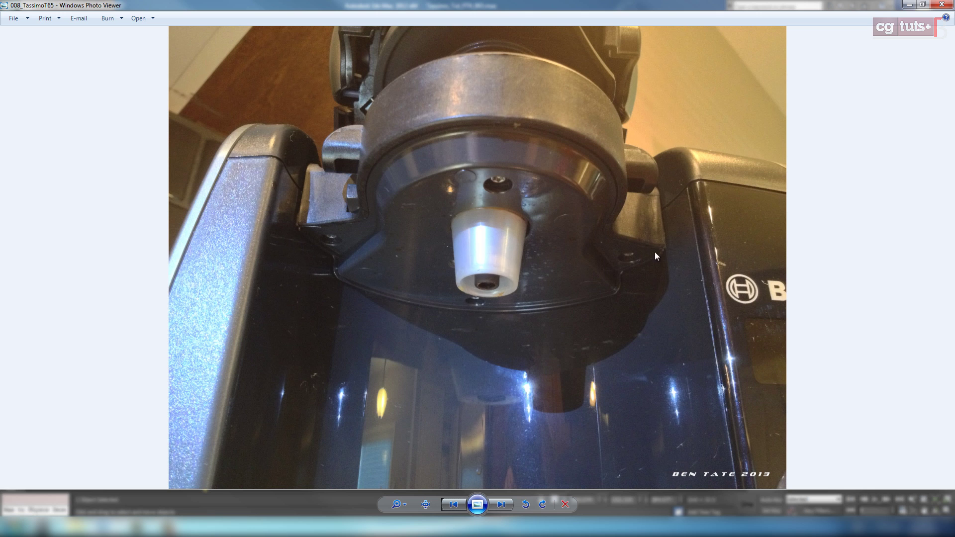
Switch from the reference photo to 3ds Max, show edged faces, and hide everything except the selected base plate.
{"action": "left_click", "coordinate": [909, 6]}
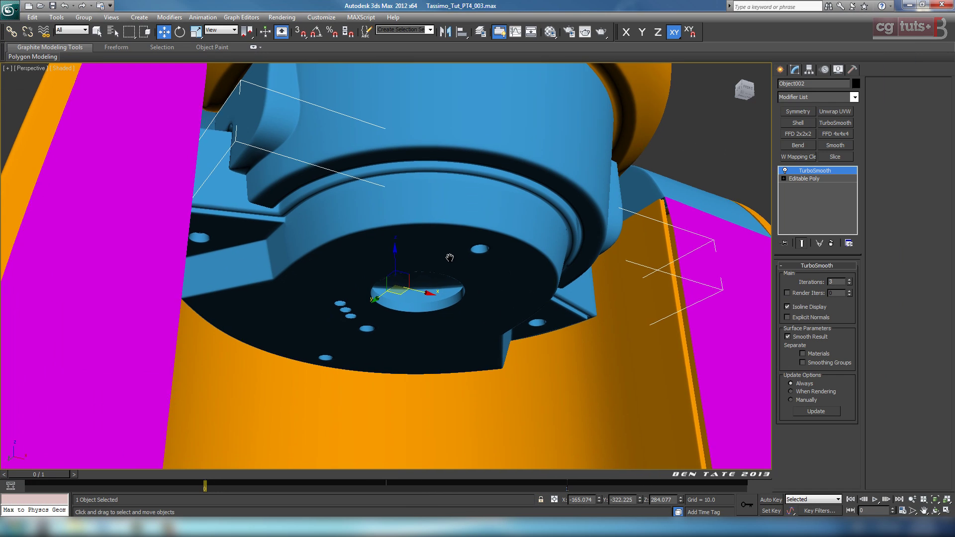
{"action": "key", "text": "F4"}
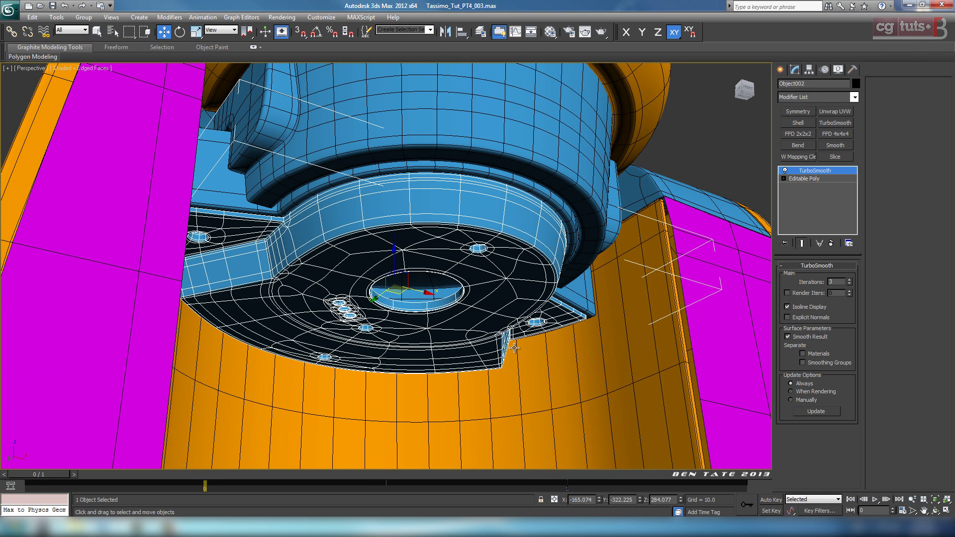
{"action": "right_click", "coordinate": [524, 340]}
{"action": "left_click", "coordinate": [572, 302]}
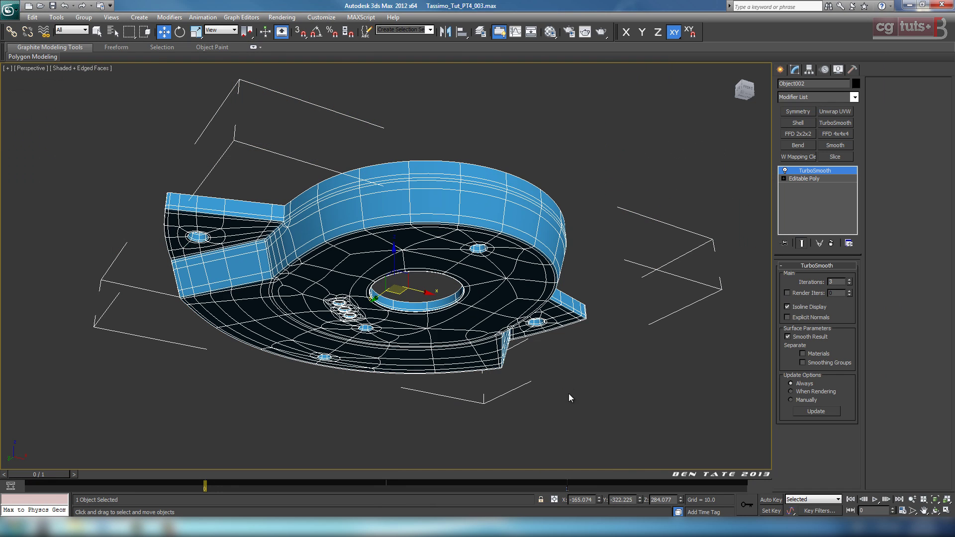
Turn off the plate's TurboSmooth modifier in the Right view to expose its base mesh.
{"action": "key", "text": "alt+w"}
{"action": "right_click", "coordinate": [321, 350]}
{"action": "key", "text": "alt+w"}
{"action": "key", "text": "z"}
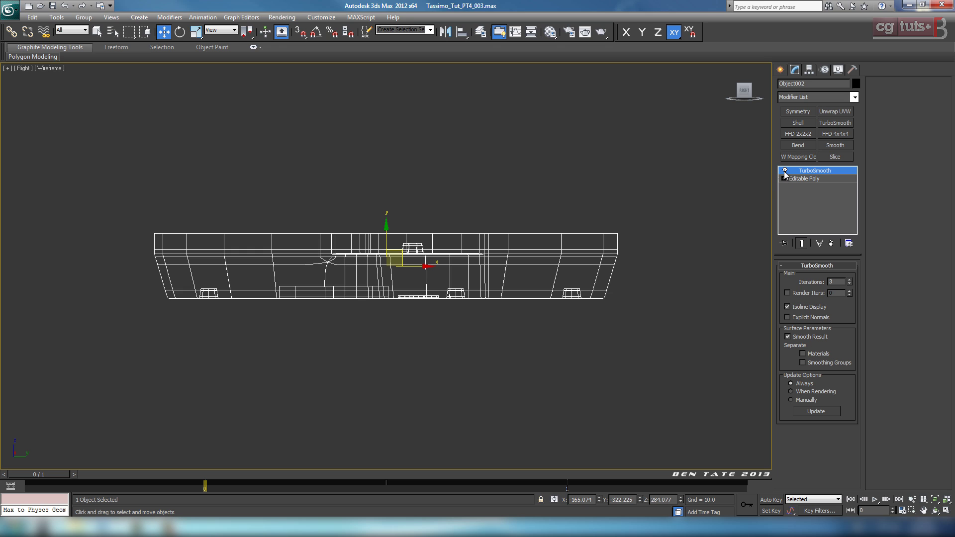
{"action": "scroll", "coordinate": [499, 313], "scroll_direction": "up", "scroll_amount": 5}
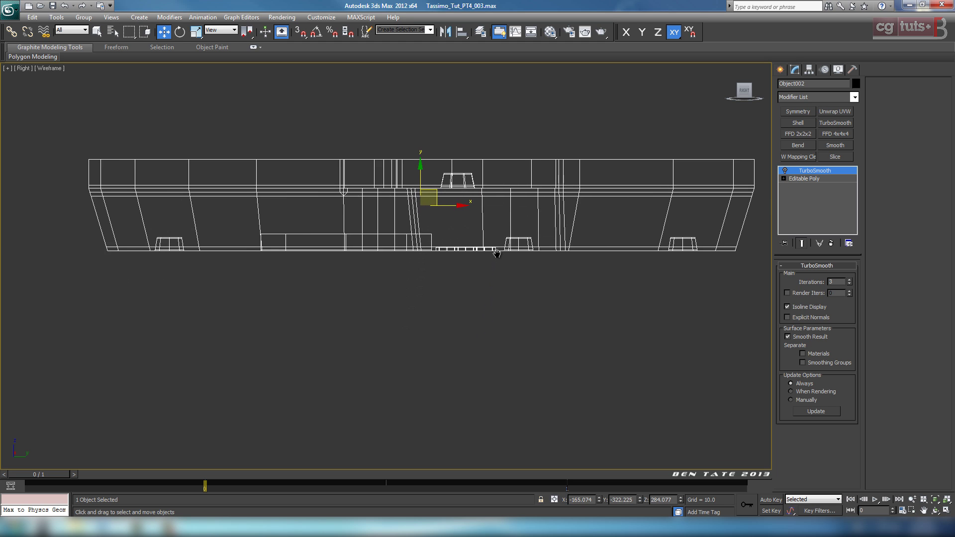
Create a cylinder of about 38.1 radius from the centre of the plate's large round hole in the Bottom view.
{"action": "key", "text": "alt+w"}
{"action": "right_click", "coordinate": [347, 211]}
{"action": "key", "text": "alt+w"}
{"action": "scroll", "coordinate": [444, 284], "scroll_direction": "down", "scroll_amount": 8}
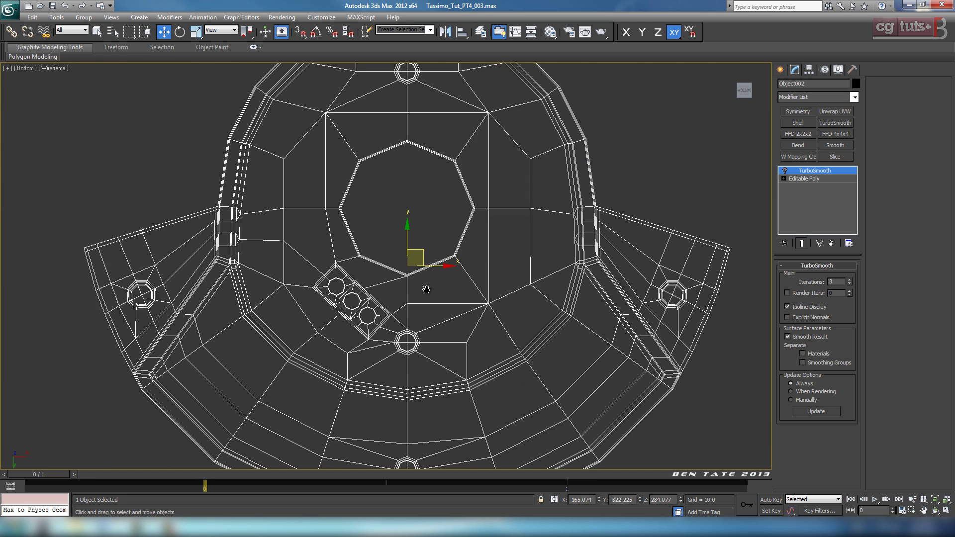
{"action": "scroll", "coordinate": [445, 282], "scroll_direction": "up", "scroll_amount": 3}
{"action": "middle_click_drag", "start_coordinate": [481, 252], "coordinate": [476, 290]}
{"action": "scroll", "coordinate": [476, 293], "scroll_direction": "down", "scroll_amount": 3}
{"action": "scroll", "coordinate": [488, 311], "scroll_direction": "up", "scroll_amount": 3}
{"action": "scroll", "coordinate": [445, 286], "scroll_direction": "up", "scroll_amount": 3}
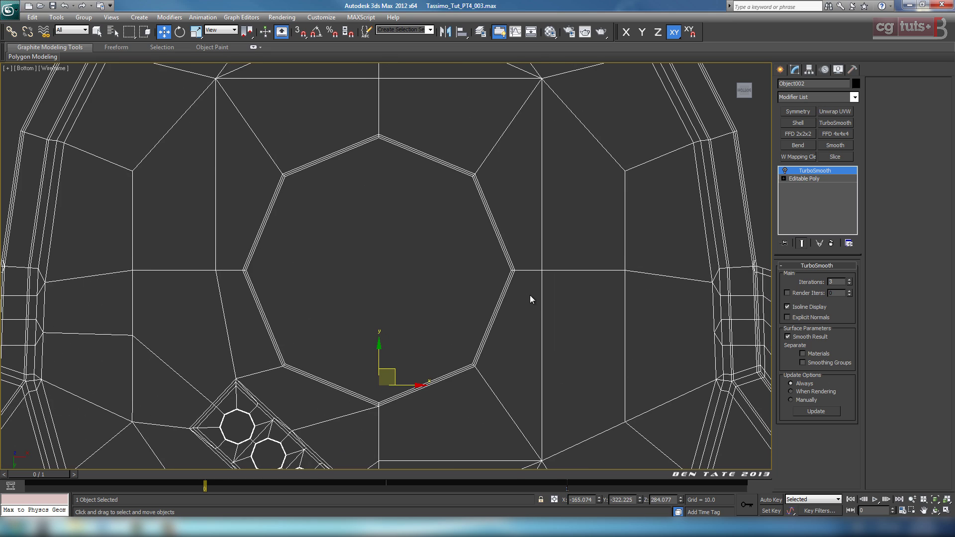
{"action": "left_click", "coordinate": [781, 69]}
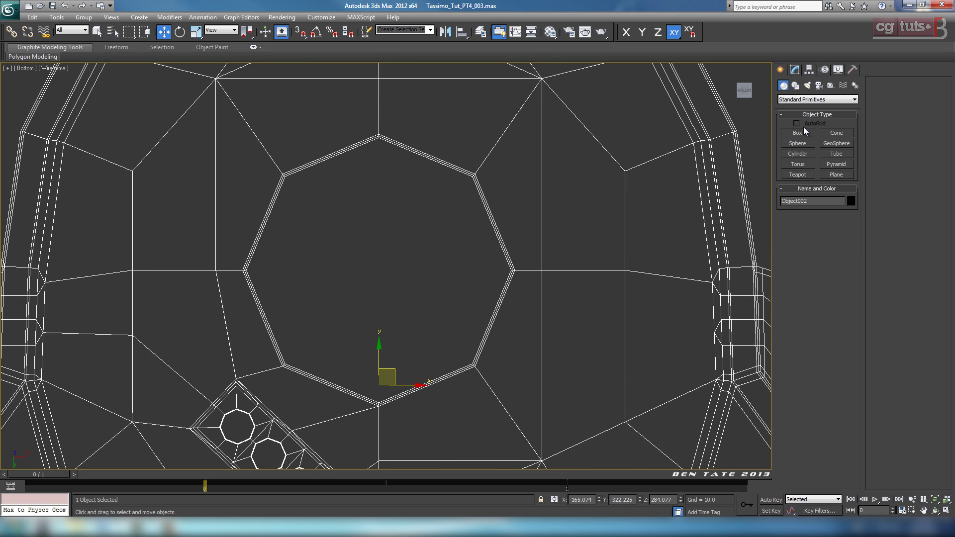
{"action": "middle_click_drag", "start_coordinate": [430, 311], "coordinate": [423, 293]}
{"action": "left_click_drag", "start_coordinate": [372, 256], "coordinate": [379, 375]}
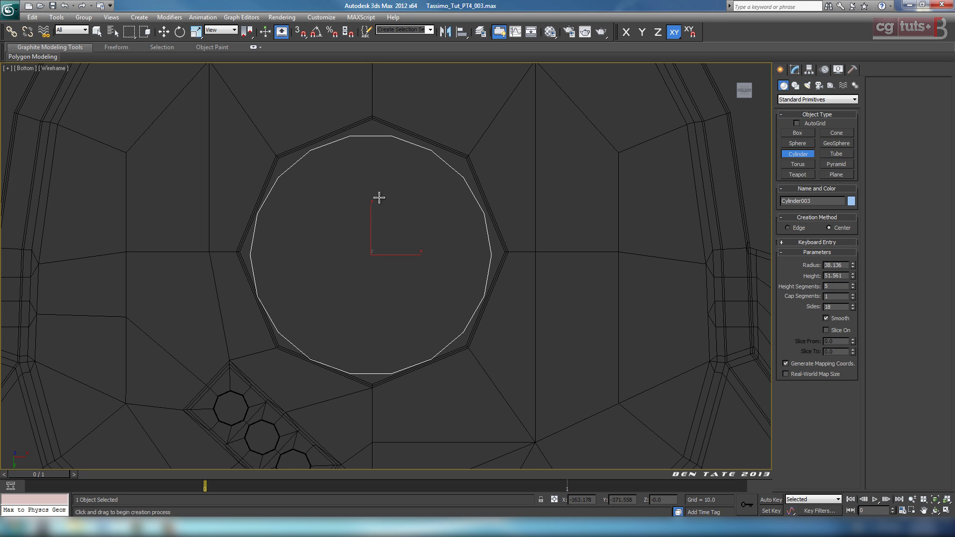
Nudge the cylinder in the Bottom view so it is centred in the plate's large round hole.
{"action": "middle_click_drag", "start_coordinate": [503, 169], "coordinate": [501, 215]}
{"action": "left_click", "coordinate": [166, 34]}
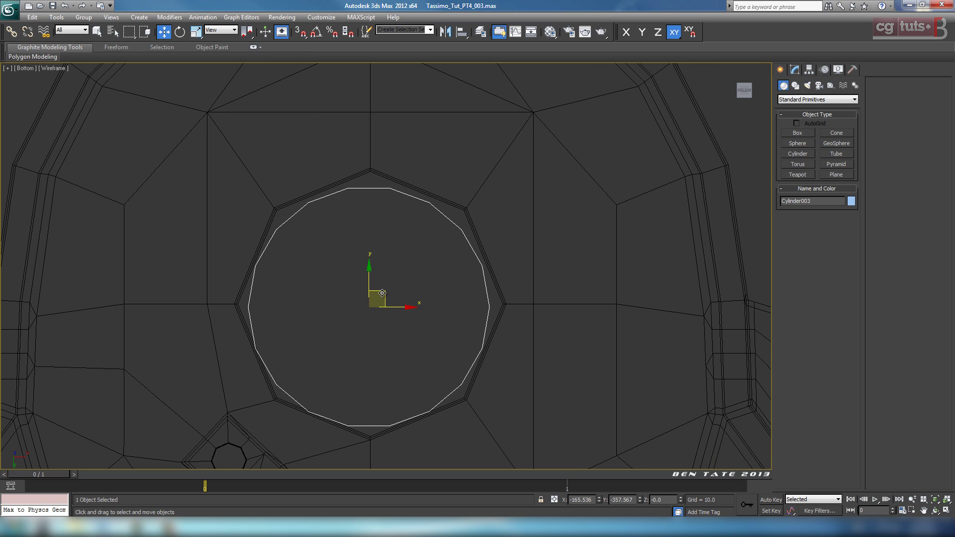
{"action": "left_click_drag", "start_coordinate": [382, 293], "coordinate": [383, 290]}
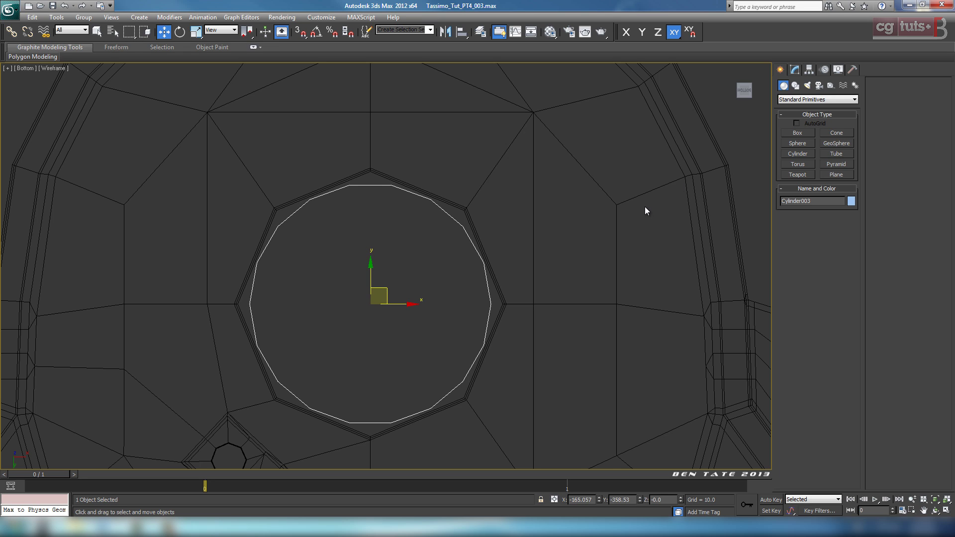
Select the plate and turn its TurboSmooth modifier back on.
{"action": "middle_click_drag", "start_coordinate": [645, 207], "coordinate": [635, 198]}
{"action": "left_click", "coordinate": [796, 71]}
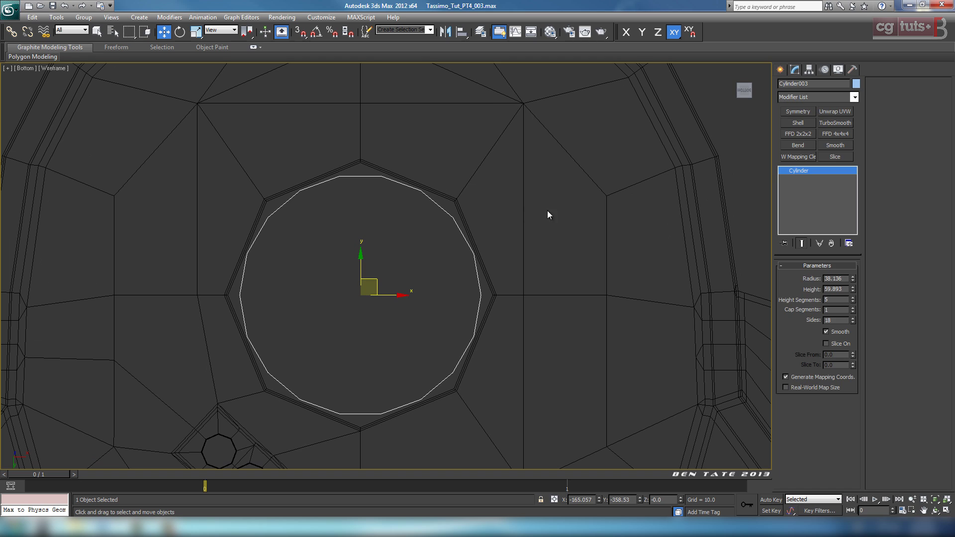
{"action": "left_click", "coordinate": [524, 158]}
{"action": "left_click", "coordinate": [786, 171]}
{"action": "middle_click_drag", "start_coordinate": [563, 221], "coordinate": [585, 220]}
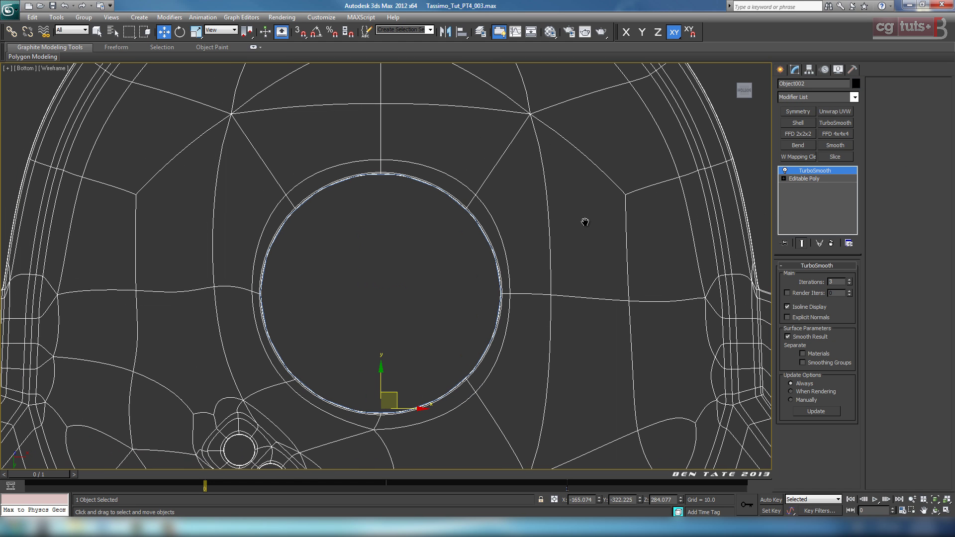
Select the cylinder in the hole and set its number of sides to 40.
{"action": "left_click", "coordinate": [482, 236]}
{"action": "scroll", "coordinate": [474, 283], "scroll_direction": "up", "scroll_amount": 3}
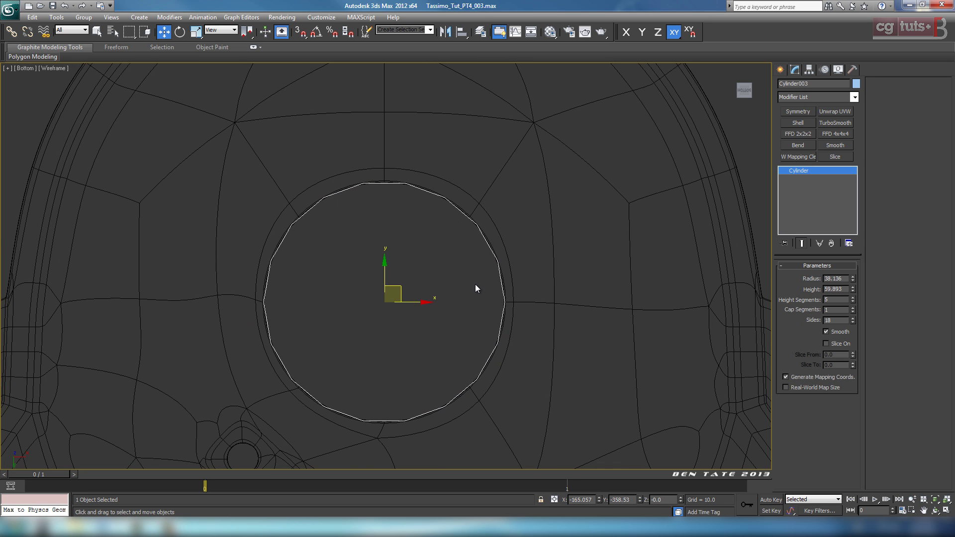
{"action": "left_click", "coordinate": [831, 321]}
{"action": "type", "text": "40"}
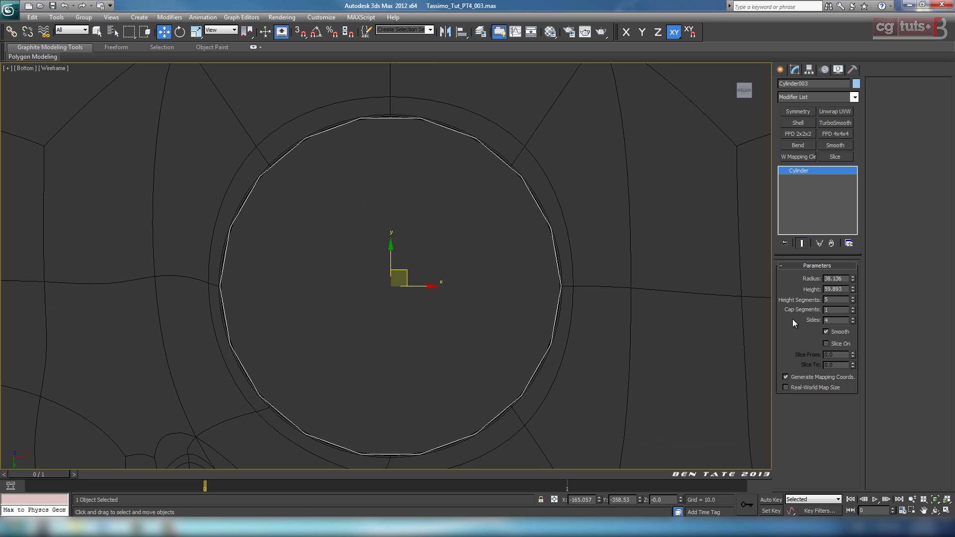
{"action": "key", "text": "Return"}
Raise the cylinder along the vertical axis to about Z 276.5 so its upper end sits inside the plate.
{"action": "middle_click_drag", "start_coordinate": [629, 330], "coordinate": [617, 353]}
{"action": "key", "text": "alt+w"}
{"action": "middle_click", "coordinate": [655, 386]}
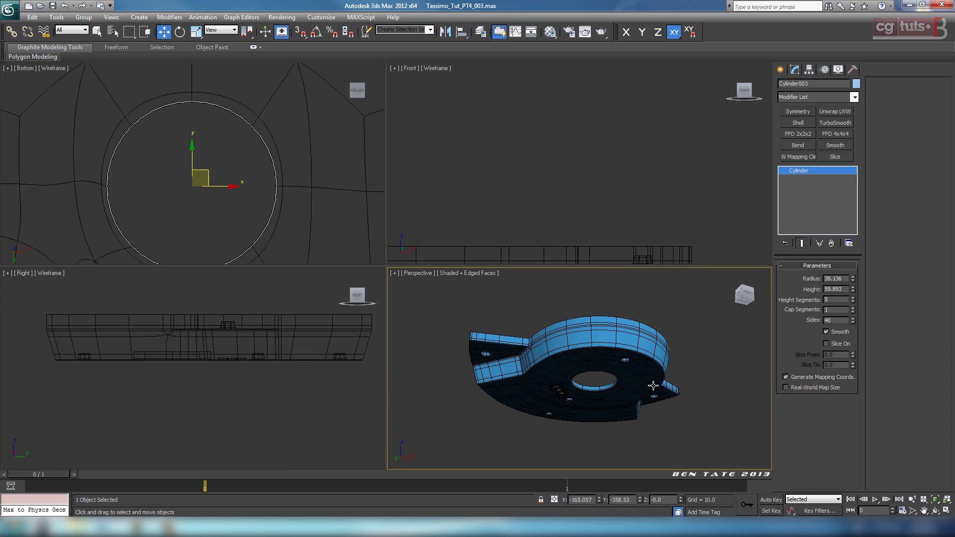
{"action": "key", "text": "alt+w"}
{"action": "key", "text": "alt+w"}
{"action": "middle_click", "coordinate": [279, 381]}
{"action": "key", "text": "alt+w"}
{"action": "scroll", "coordinate": [369, 384], "scroll_direction": "down", "scroll_amount": 5}
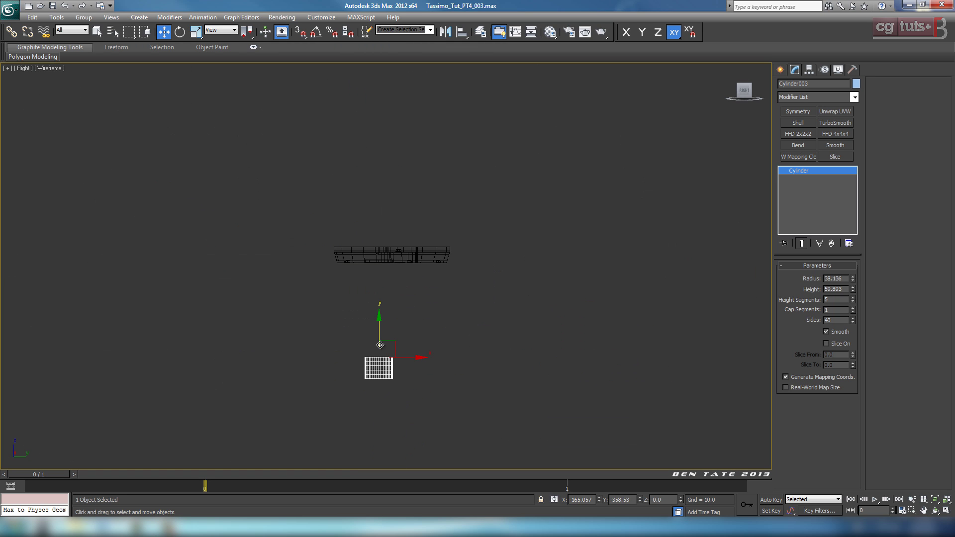
{"action": "left_click_drag", "start_coordinate": [379, 335], "coordinate": [379, 232]}
{"action": "scroll", "coordinate": [404, 300], "scroll_direction": "up", "scroll_amount": 6}
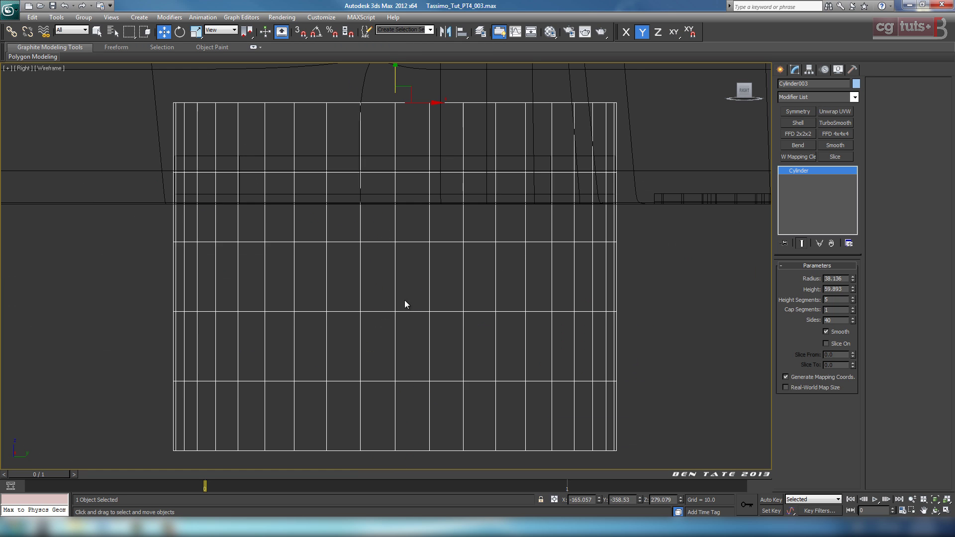
{"action": "left_click_drag", "start_coordinate": [388, 152], "coordinate": [391, 161]}
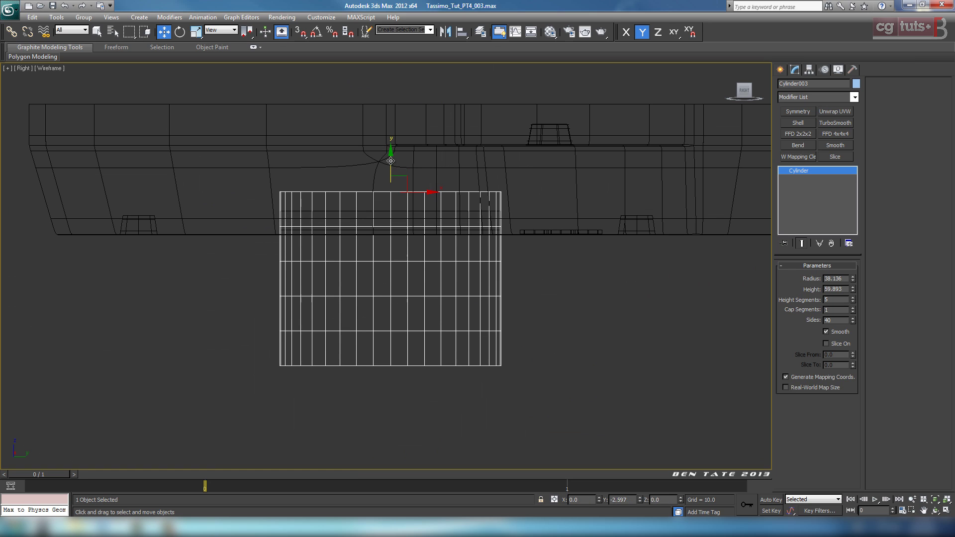
Reduce the cylinder to 1 height segment and 24 sides.
{"action": "right_click", "coordinate": [852, 300]}
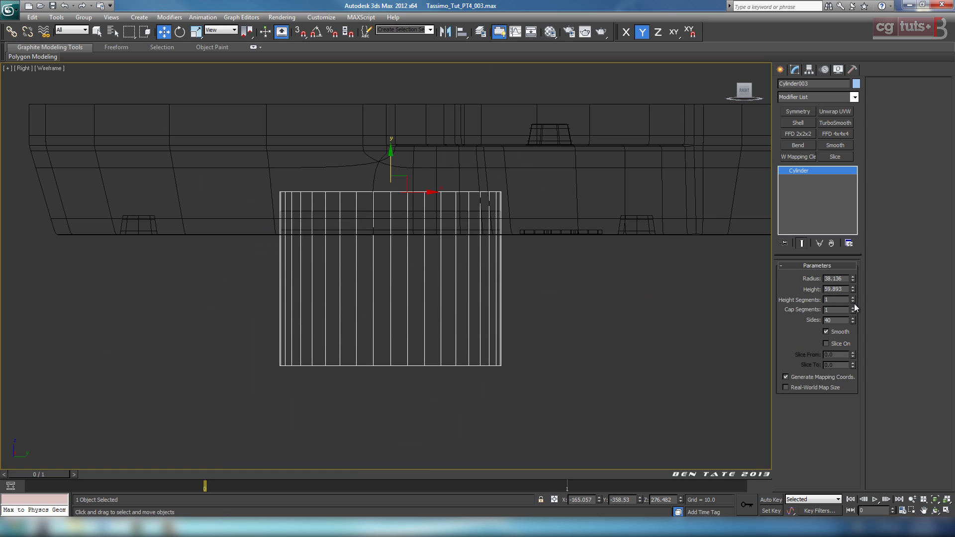
{"action": "double_click", "coordinate": [830, 320]}
{"action": "key", "text": "Return"}
Lengthen the cylinder to a height of about 99.4 so it extends farther below the plate.
{"action": "scroll", "coordinate": [602, 310], "scroll_direction": "down", "scroll_amount": 5}
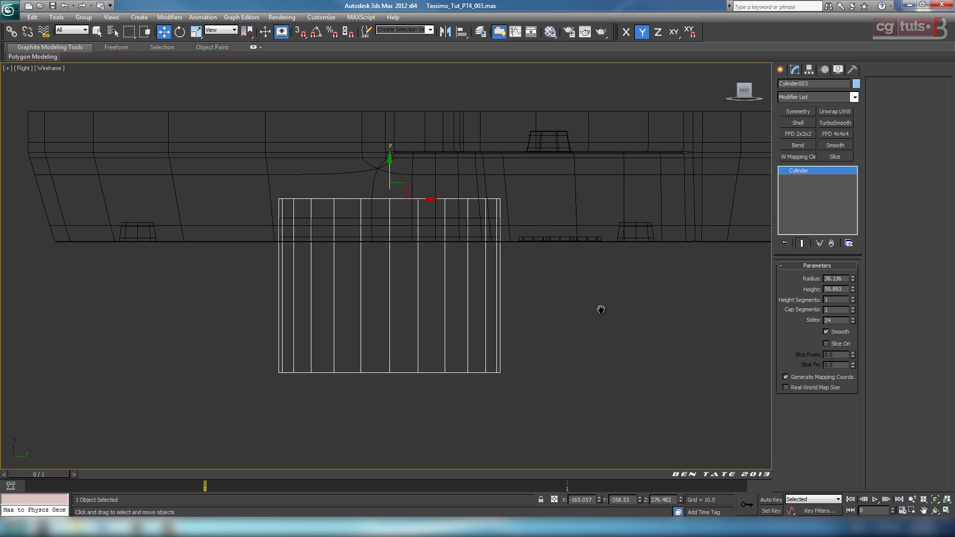
{"action": "middle_click_drag", "start_coordinate": [602, 311], "coordinate": [602, 264]}
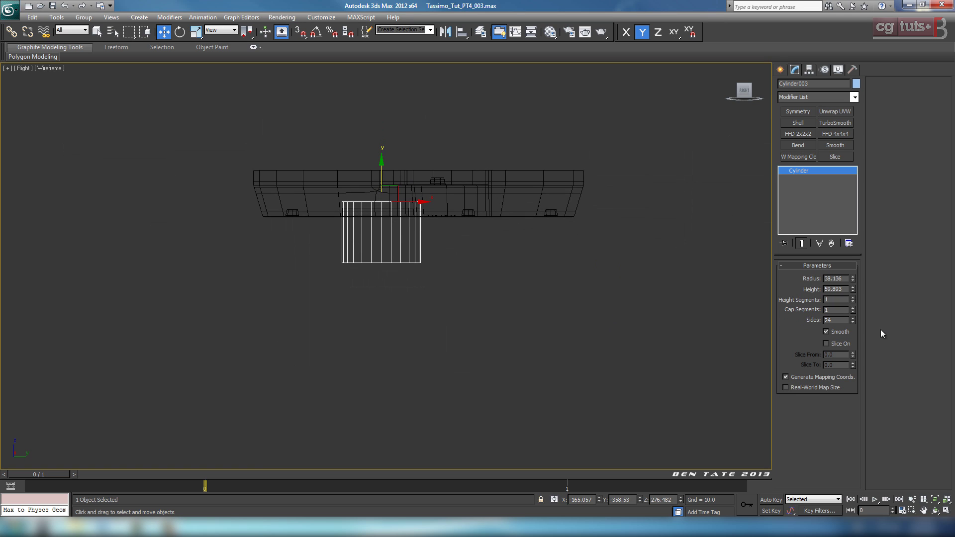
{"action": "left_click_drag", "start_coordinate": [853, 290], "coordinate": [844, 248]}
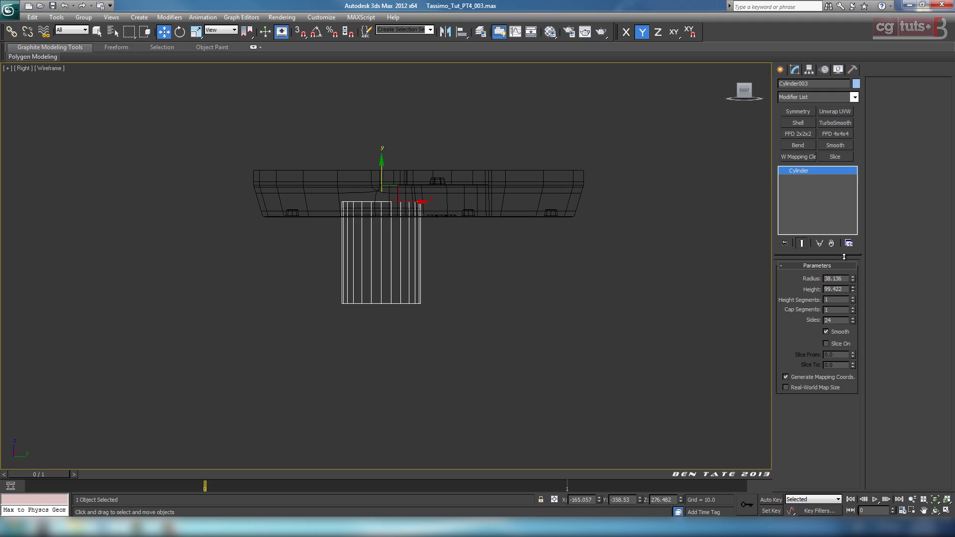
Reduce the cylinder's radius to about 36.6 to leave a narrow gap around it in the plate's hole.
{"action": "middle_click_drag", "start_coordinate": [562, 331], "coordinate": [557, 357]}
{"action": "scroll", "coordinate": [572, 365], "scroll_direction": "up", "scroll_amount": 4}
{"action": "key", "text": "alt+w"}
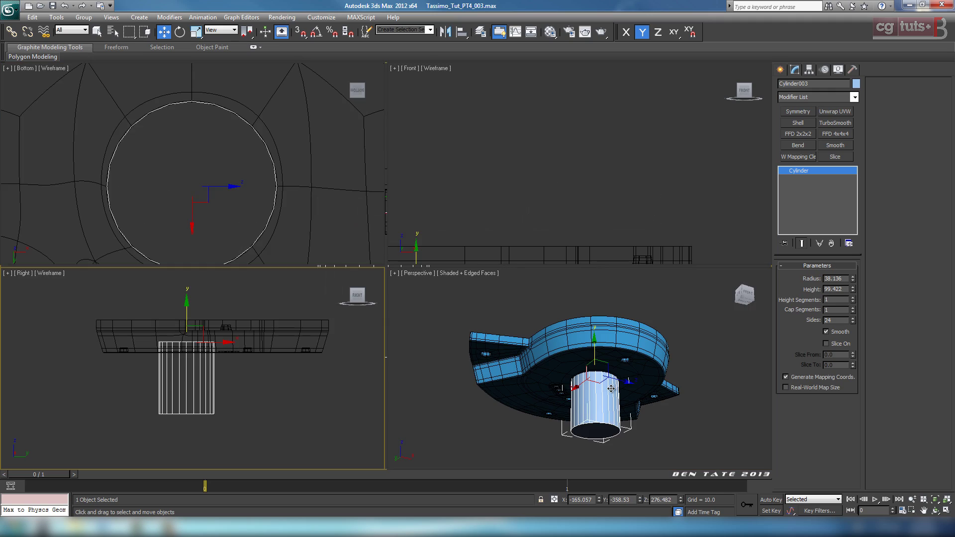
{"action": "right_click", "coordinate": [598, 391]}
{"action": "key", "text": "alt+w"}
{"action": "middle_click_drag", "start_coordinate": [599, 393], "coordinate": [508, 282], "text": "alt"}
{"action": "scroll", "coordinate": [489, 347], "scroll_direction": "up", "scroll_amount": 8}
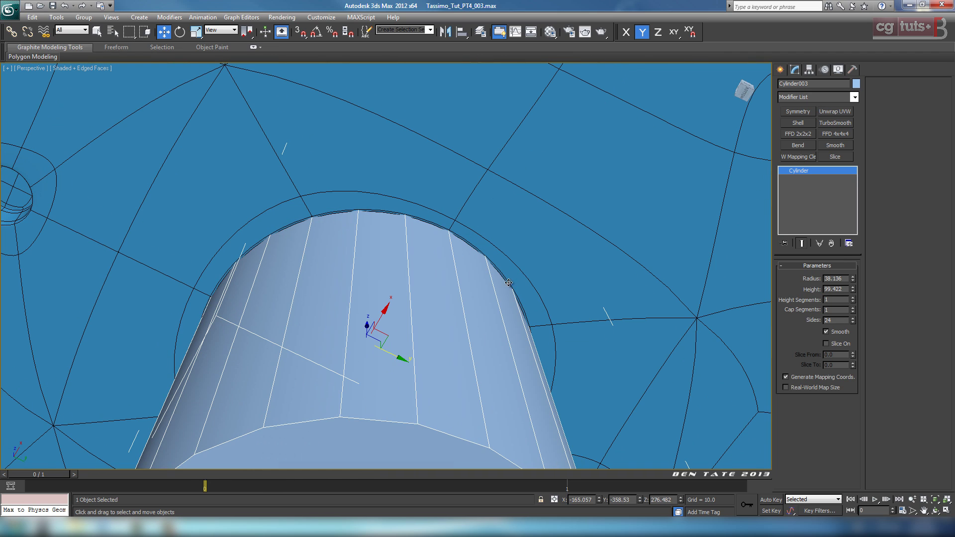
{"action": "left_click", "coordinate": [853, 281]}
{"action": "left_click", "coordinate": [853, 281]}
{"action": "left_click", "coordinate": [853, 281]}
{"action": "left_click", "coordinate": [853, 281]}
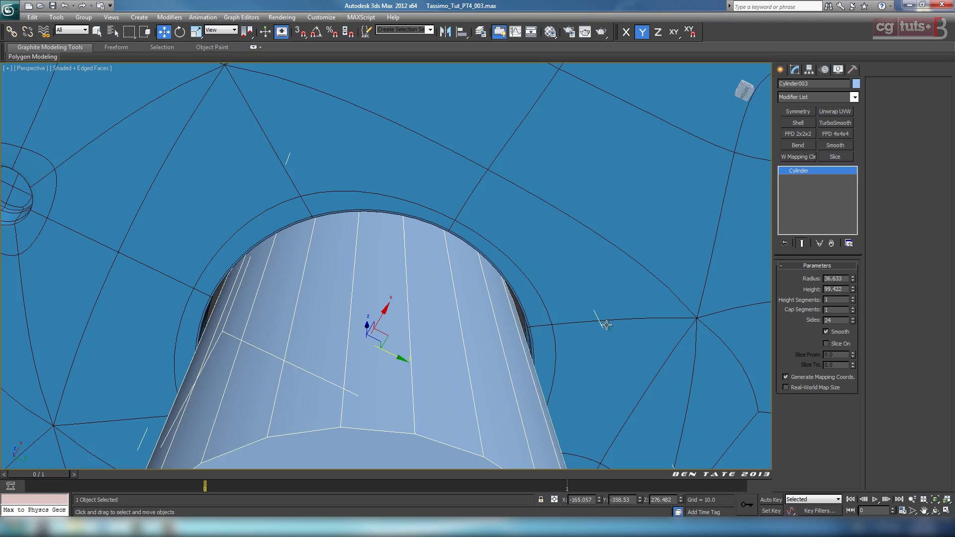
Convert the cylinder to an Editable Poly in the Right view.
{"action": "middle_click_drag", "start_coordinate": [653, 304], "coordinate": [621, 284], "text": "alt"}
{"action": "middle_click_drag", "start_coordinate": [515, 280], "coordinate": [557, 289], "text": "alt"}
{"action": "key", "text": "alt+w"}
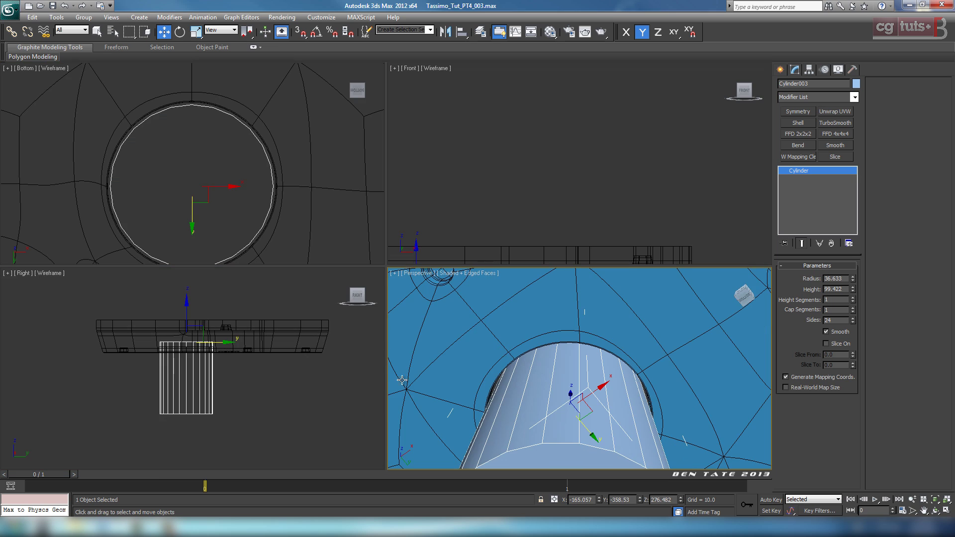
{"action": "right_click", "coordinate": [309, 382]}
{"action": "key", "text": "alt+w"}
{"action": "mouse_move", "coordinate": [465, 292]}
{"action": "middle_mouse_down"}
{"action": "mouse_move", "coordinate": [508, 319]}
{"action": "mouse_move", "coordinate": [521, 228]}
{"action": "mouse_move", "coordinate": [473, 309]}
{"action": "middle_mouse_up"}
{"action": "right_click", "coordinate": [473, 302]}
{"action": "mouse_move", "coordinate": [495, 354]}
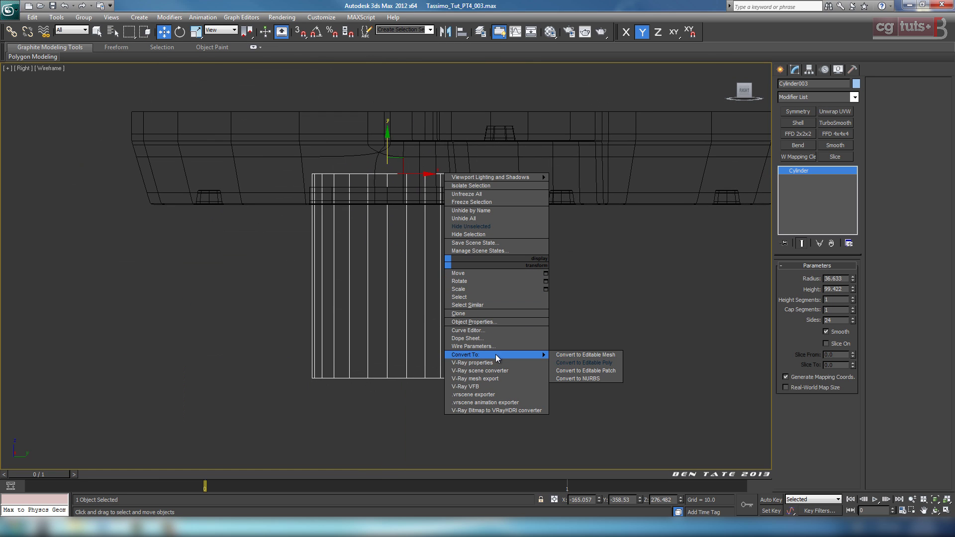
{"action": "left_click", "coordinate": [575, 363]}
{"action": "middle_click_drag", "start_coordinate": [606, 271], "coordinate": [580, 313]}
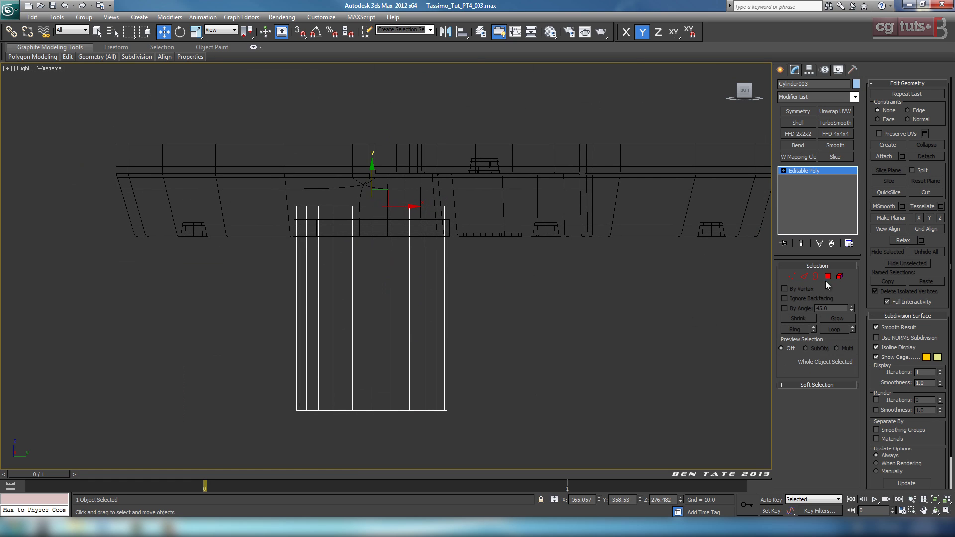
Select only the cylinder's top and bottom cap polygons.
{"action": "left_click", "coordinate": [828, 277]}
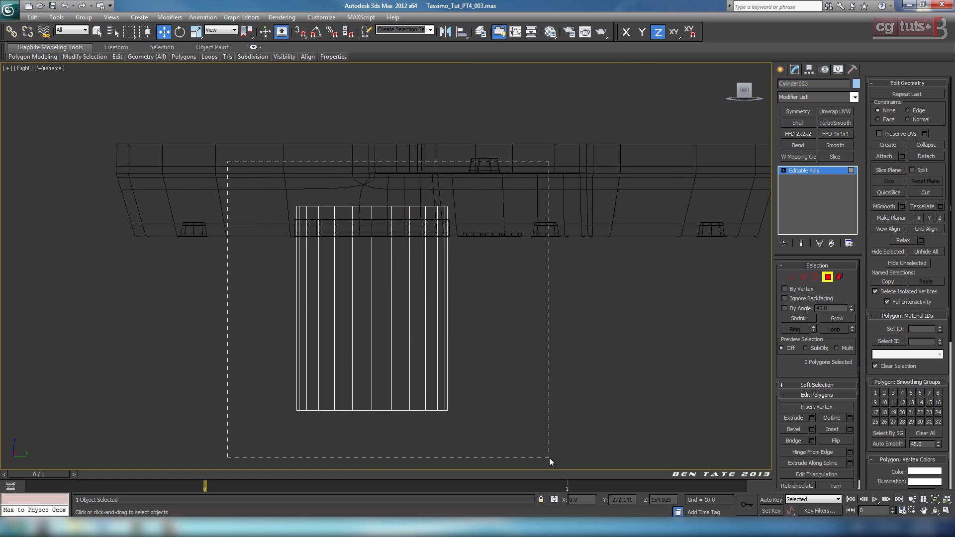
{"action": "left_click_drag", "start_coordinate": [549, 458], "coordinate": [549, 458]}
{"action": "left_click_drag", "start_coordinate": [274, 291], "coordinate": [610, 391]}
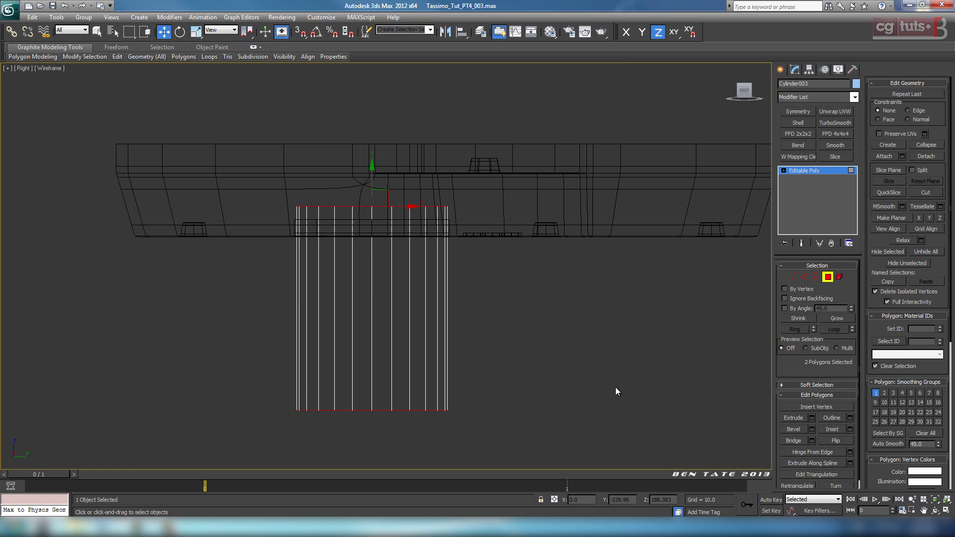
{"action": "left_click", "coordinate": [616, 387]}
{"action": "middle_click_drag", "start_coordinate": [583, 347], "coordinate": [580, 331]}
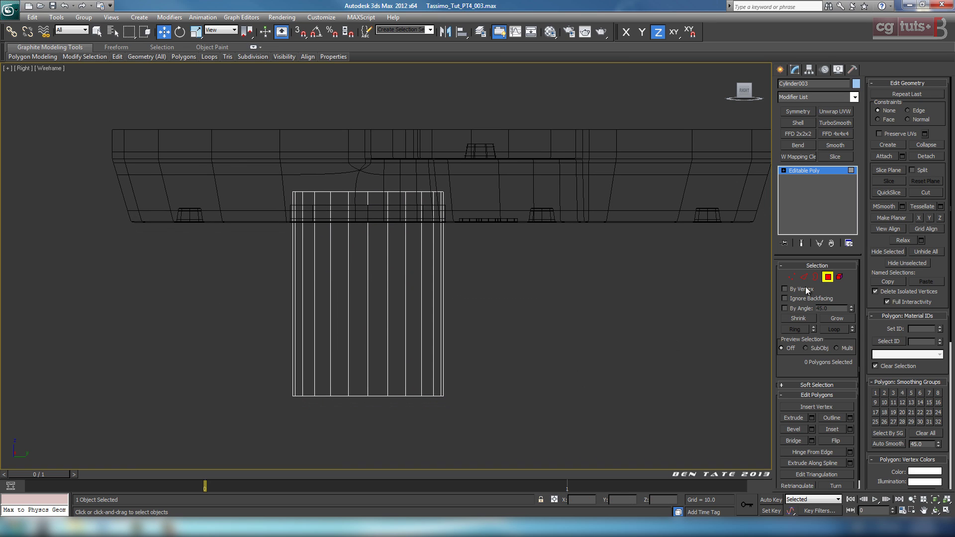
Select the cylinder's bottom ring of vertices and scale it uniformly to about 81% to taper the nozzle.
{"action": "left_click", "coordinate": [791, 278]}
{"action": "left_click_drag", "start_coordinate": [234, 337], "coordinate": [455, 406]}
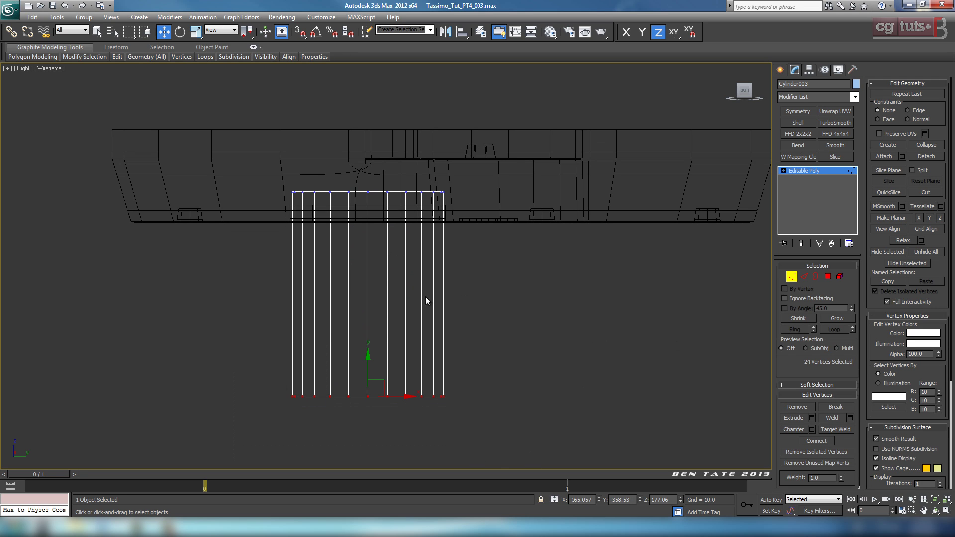
{"action": "left_click", "coordinate": [192, 34]}
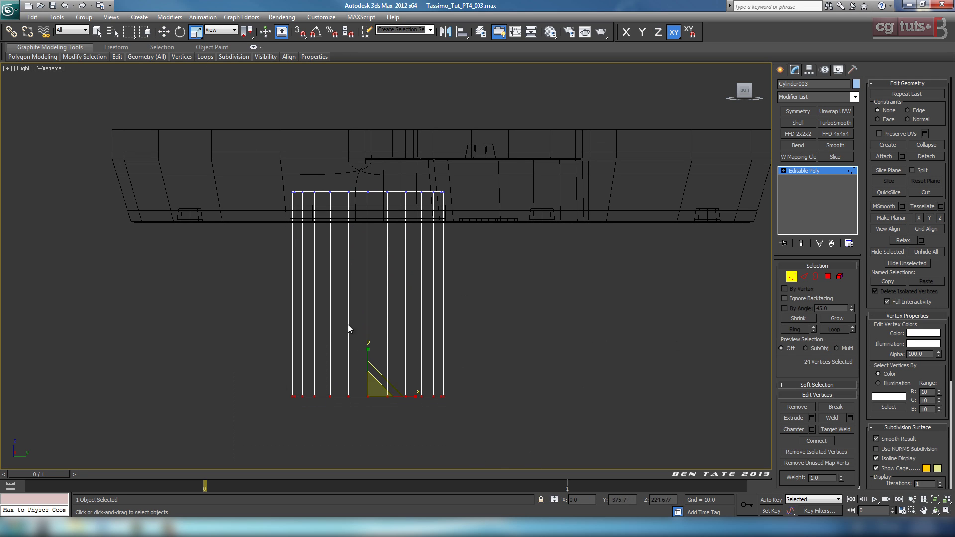
{"action": "left_click_drag", "start_coordinate": [376, 390], "coordinate": [366, 402]}
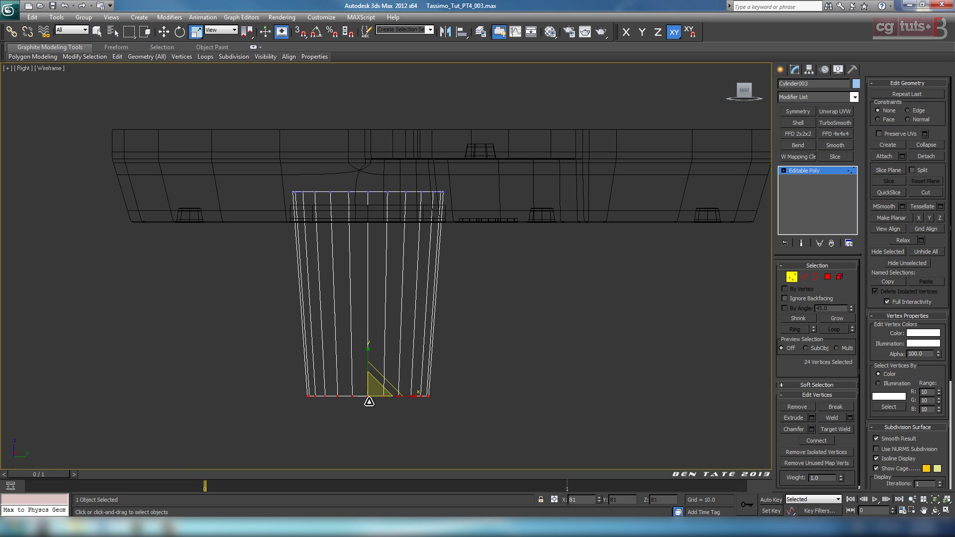
Raise the nozzle's bottom vertex ring vertically to a Z of about 181.8 to shorten the nozzle slightly.
{"action": "key", "text": "alt+w"}
{"action": "right_click", "coordinate": [558, 428]}
{"action": "key", "text": "alt+w"}
{"action": "scroll", "coordinate": [532, 376], "scroll_direction": "down", "scroll_amount": 6}
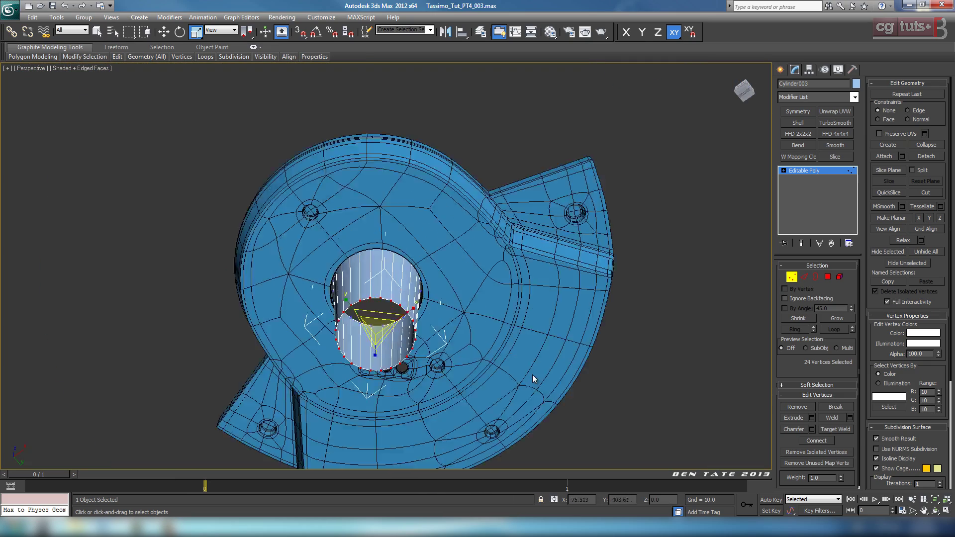
{"action": "middle_click_drag", "start_coordinate": [532, 375], "coordinate": [437, 371], "text": "alt"}
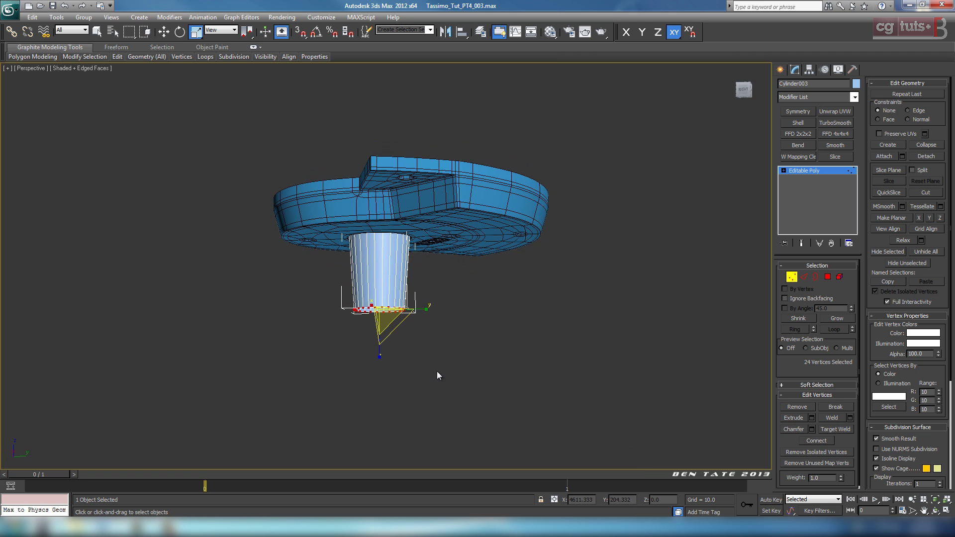
{"action": "key", "text": "w"}
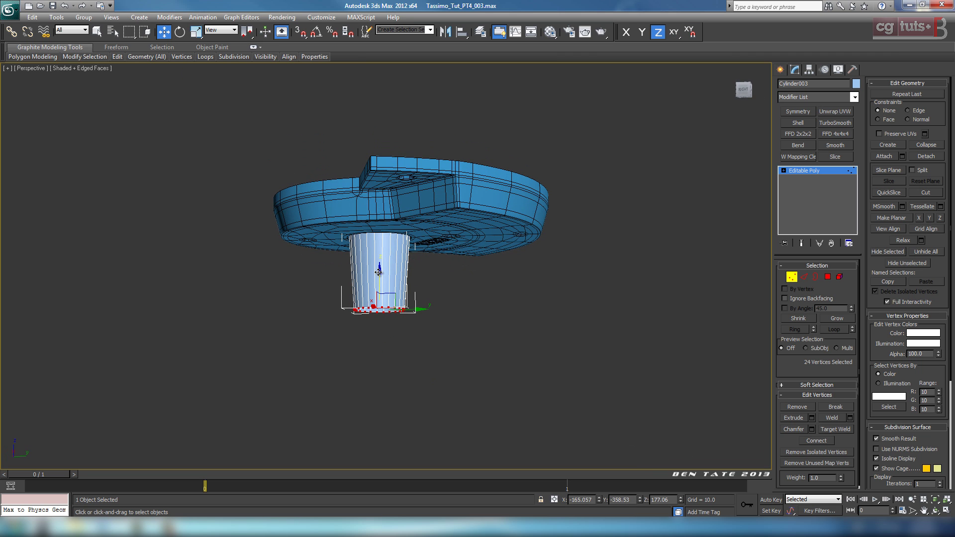
{"action": "left_click_drag", "start_coordinate": [378, 272], "coordinate": [379, 266]}
Select the nozzle's open bottom border and extend it inward with a uniform scale of about 84% to form a rim.
{"action": "mouse_move", "coordinate": [414, 327]}
{"action": "middle_mouse_down", "text": "alt"}
{"action": "mouse_move", "coordinate": [472, 342]}
{"action": "mouse_move", "coordinate": [535, 325]}
{"action": "mouse_move", "coordinate": [508, 341]}
{"action": "mouse_move", "coordinate": [420, 334]}
{"action": "mouse_move", "coordinate": [419, 298]}
{"action": "mouse_move", "coordinate": [414, 331]}
{"action": "mouse_move", "coordinate": [454, 348]}
{"action": "mouse_move", "coordinate": [467, 341]}
{"action": "mouse_move", "coordinate": [465, 292]}
{"action": "middle_mouse_up", "text": "alt"}
{"action": "key", "text": "F4"}
{"action": "key", "text": "F4"}
{"action": "scroll", "coordinate": [454, 349], "scroll_direction": "up", "scroll_amount": 4}
{"action": "scroll", "coordinate": [467, 338], "scroll_direction": "up", "scroll_amount": 4}
{"action": "middle_click_drag", "start_coordinate": [497, 376], "coordinate": [499, 354], "text": "alt"}
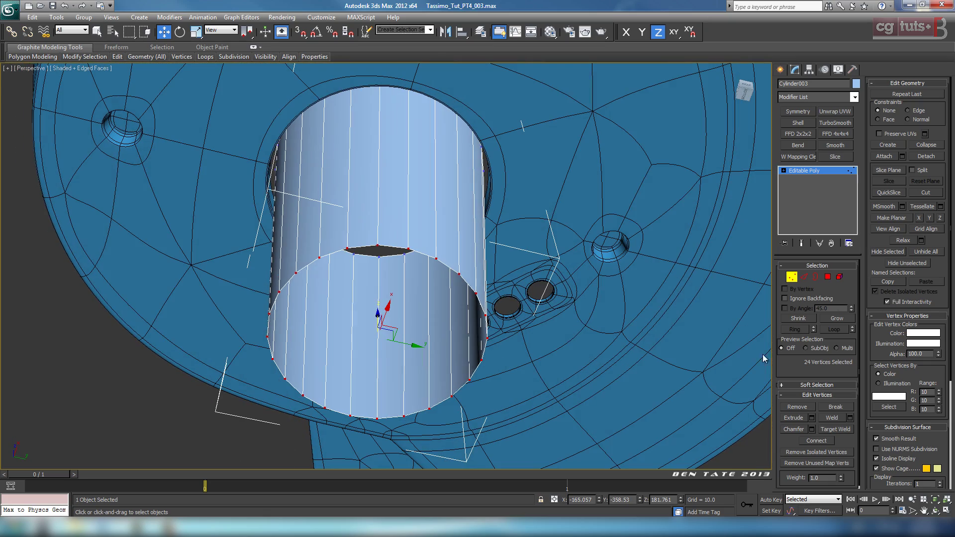
{"action": "left_click", "coordinate": [817, 278]}
{"action": "left_click", "coordinate": [475, 293]}
{"action": "middle_click_drag", "start_coordinate": [475, 293], "coordinate": [361, 171], "text": "alt"}
{"action": "left_click", "coordinate": [199, 34]}
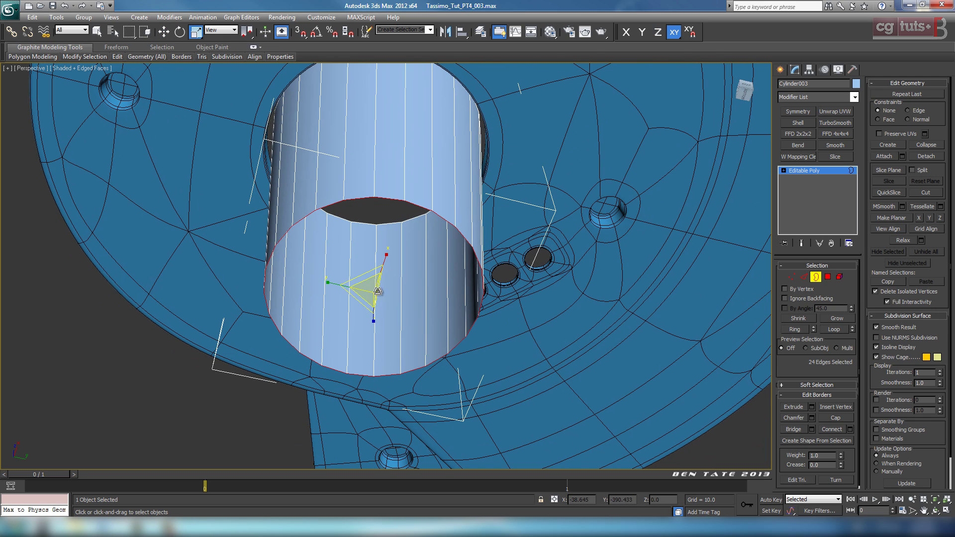
{"action": "middle_click_drag", "start_coordinate": [378, 292], "coordinate": [442, 318], "text": "alt"}
{"action": "left_click_drag", "start_coordinate": [381, 289], "coordinate": [372, 299], "text": "shift"}
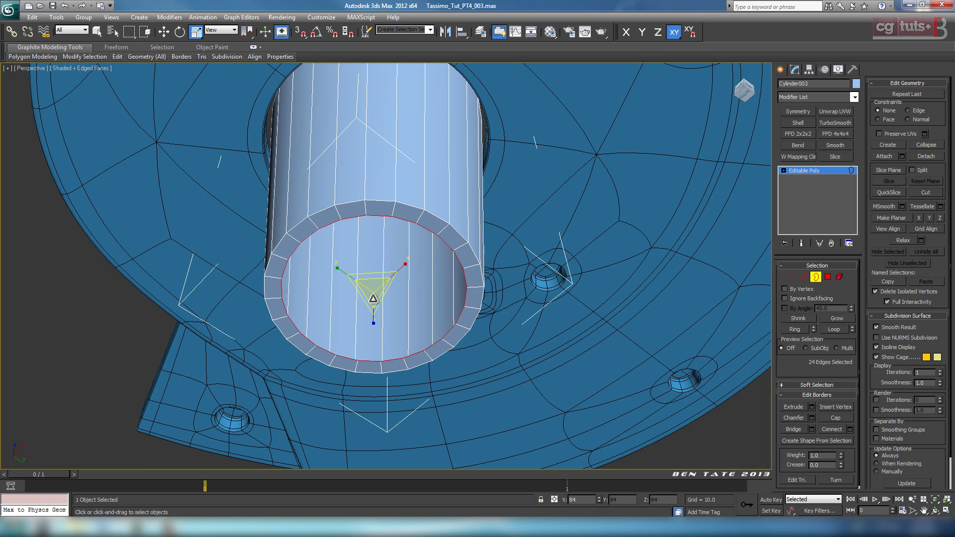
Extrude the inner bottom border slightly downward in the Right view to a Z of about 179.2, adding an inner lip.
{"action": "left_click", "coordinate": [166, 37]}
{"action": "key", "text": "alt+w"}
{"action": "right_click", "coordinate": [174, 285]}
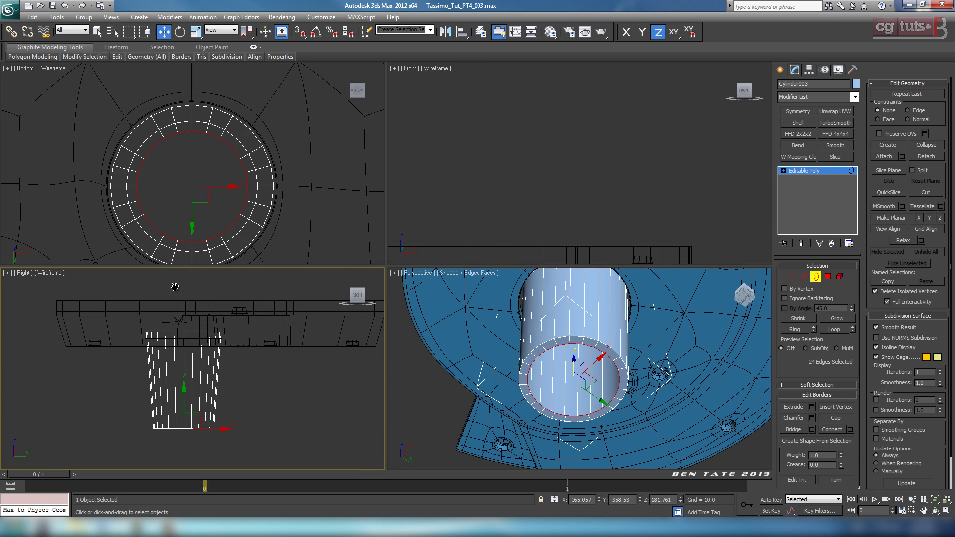
{"action": "key", "text": "alt+w"}
{"action": "middle_click_drag", "start_coordinate": [364, 390], "coordinate": [392, 299]}
{"action": "scroll", "coordinate": [392, 299], "scroll_direction": "up", "scroll_amount": 3}
{"action": "left_click_drag", "start_coordinate": [403, 279], "coordinate": [404, 289], "text": "shift"}
{"action": "key", "text": "alt+w"}
{"action": "key", "text": "alt+w"}
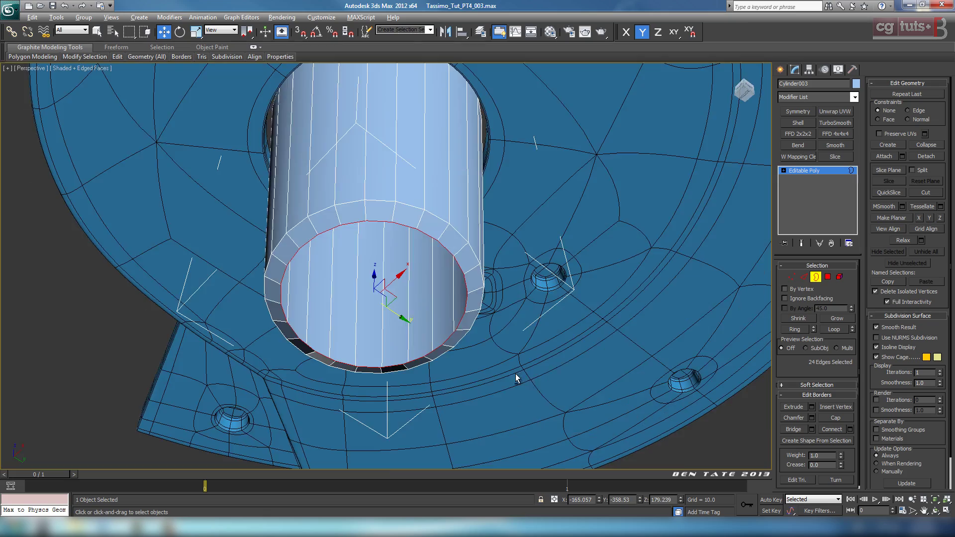
Chamfer the outer bottom edge loop of the nozzle with an amount of about 1.1 and 2 segments.
{"action": "mouse_move", "coordinate": [516, 374]}
{"action": "middle_mouse_down", "text": "alt"}
{"action": "mouse_move", "coordinate": [443, 372]}
{"action": "mouse_move", "coordinate": [413, 398]}
{"action": "mouse_move", "coordinate": [411, 424]}
{"action": "mouse_move", "coordinate": [449, 386]}
{"action": "mouse_move", "coordinate": [561, 401]}
{"action": "mouse_move", "coordinate": [548, 390]}
{"action": "mouse_move", "coordinate": [513, 400]}
{"action": "mouse_move", "coordinate": [515, 325]}
{"action": "mouse_move", "coordinate": [514, 384]}
{"action": "middle_mouse_up", "text": "alt"}
{"action": "scroll", "coordinate": [530, 399], "scroll_direction": "down", "scroll_amount": 3}
{"action": "scroll", "coordinate": [511, 378], "scroll_direction": "down", "scroll_amount": 2}
{"action": "scroll", "coordinate": [508, 386], "scroll_direction": "up", "scroll_amount": 5}
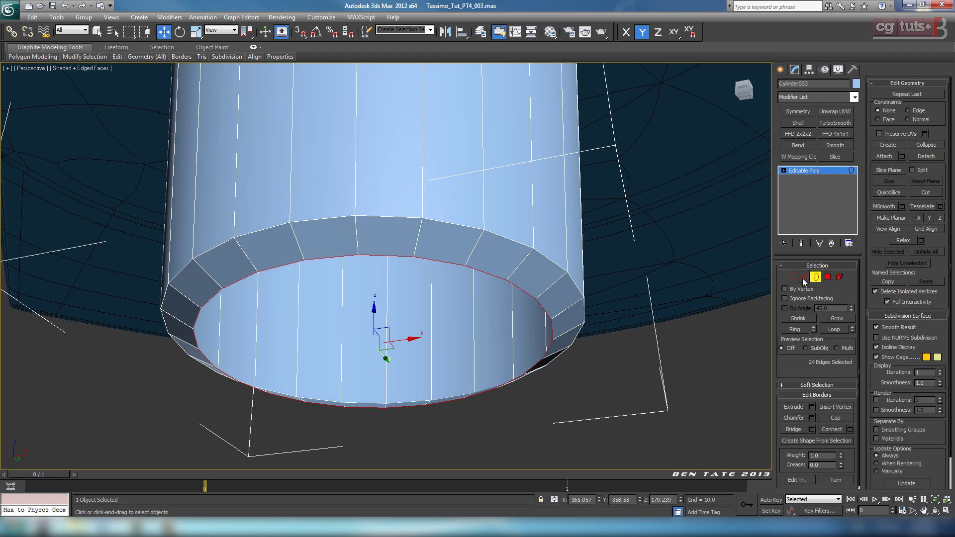
{"action": "left_click", "coordinate": [803, 277]}
{"action": "left_click", "coordinate": [523, 245]}
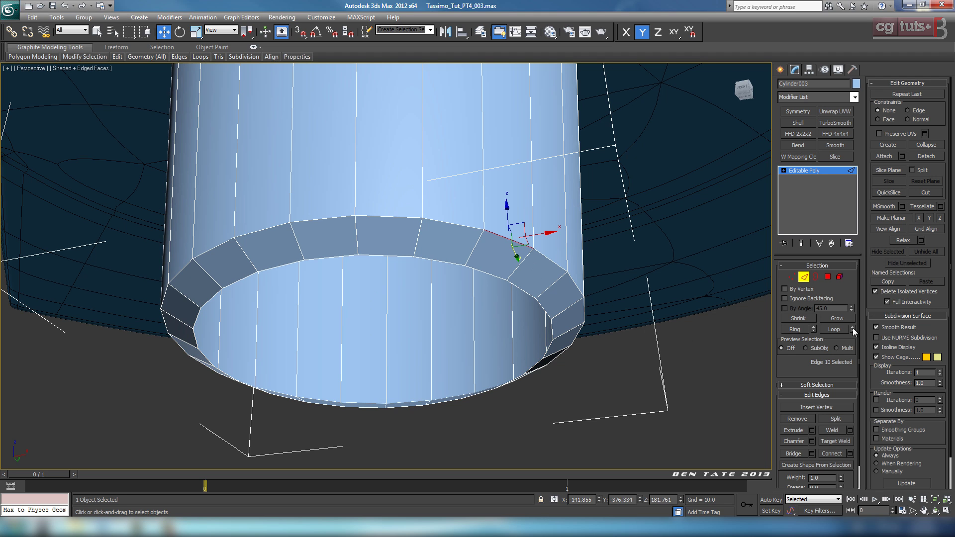
{"action": "left_click", "coordinate": [834, 330]}
{"action": "left_click", "coordinate": [812, 441]}
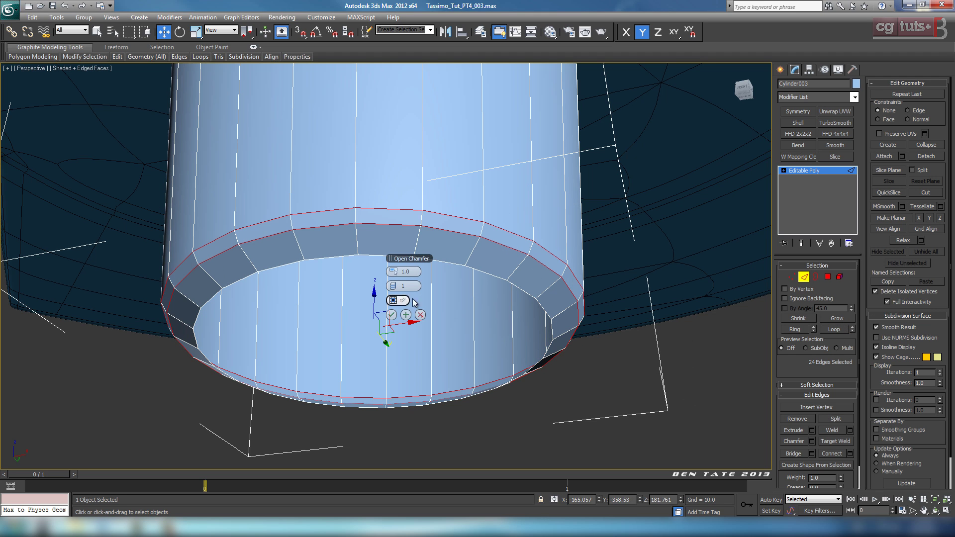
{"action": "middle_click_drag", "start_coordinate": [484, 295], "coordinate": [455, 324]}
{"action": "left_click", "coordinate": [397, 287]}
{"action": "left_click_drag", "start_coordinate": [392, 275], "coordinate": [393, 273]}
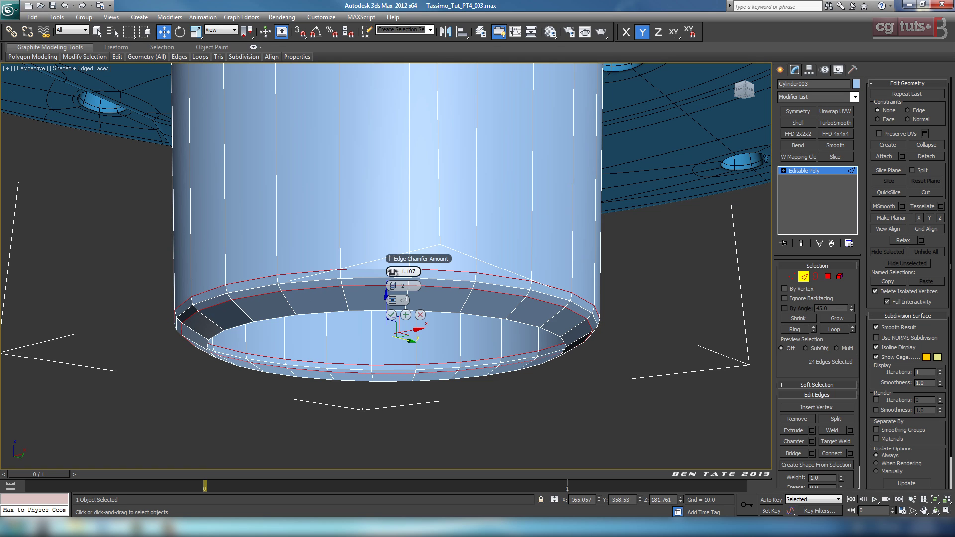
{"action": "left_click", "coordinate": [392, 315]}
{"action": "middle_click_drag", "start_coordinate": [479, 353], "coordinate": [445, 332]}
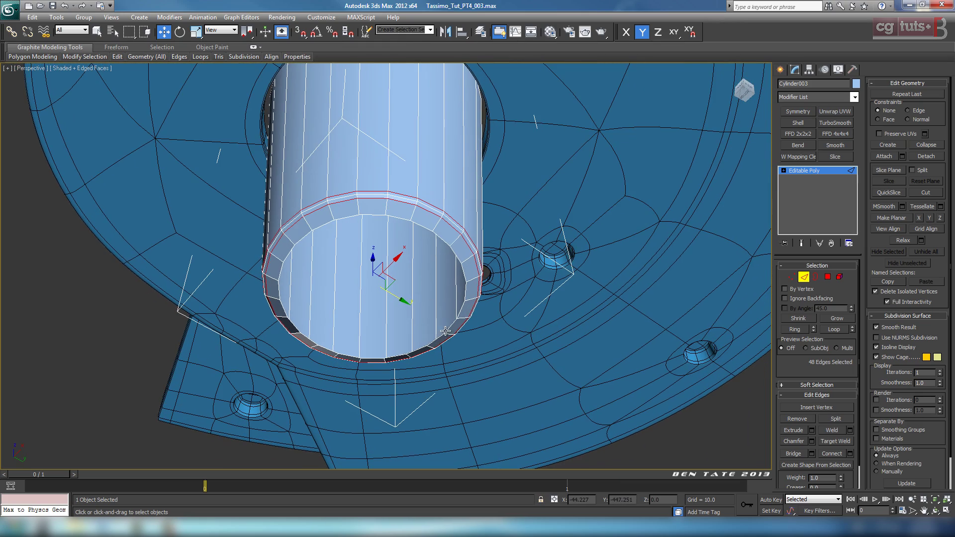
{"action": "left_click", "coordinate": [805, 278]}
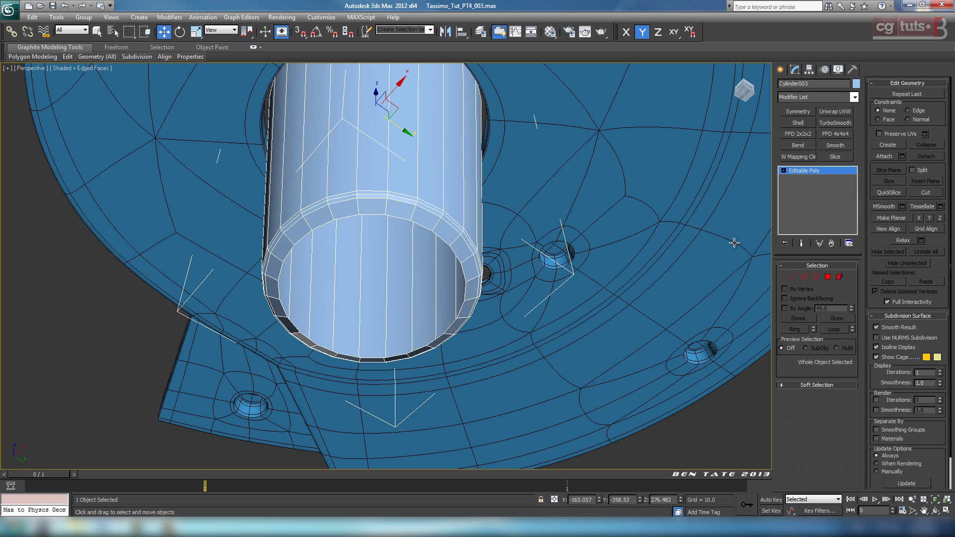
Add a Shell modifier to the nozzle with an inner amount of 1.5 and an outer amount of 0.
{"action": "left_click", "coordinate": [796, 123]}
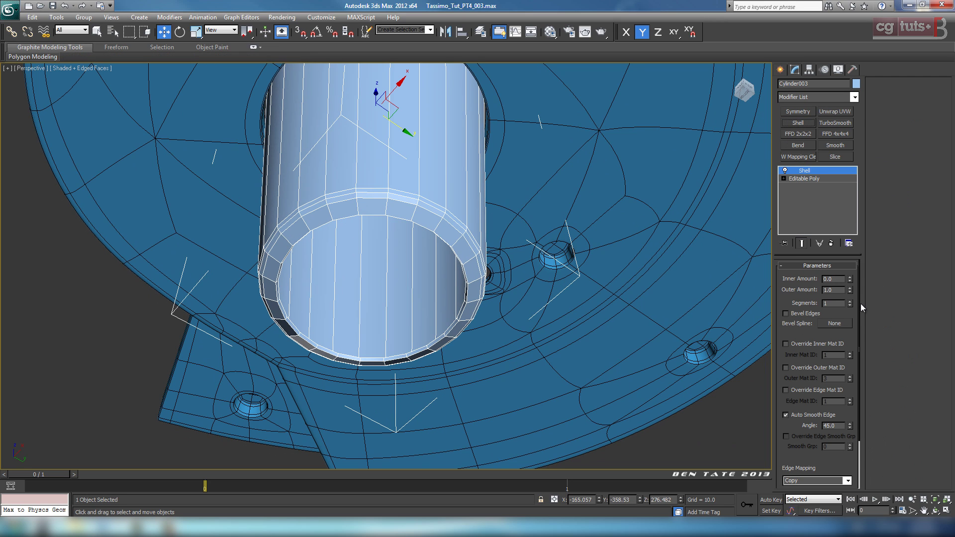
{"action": "right_click", "coordinate": [851, 291]}
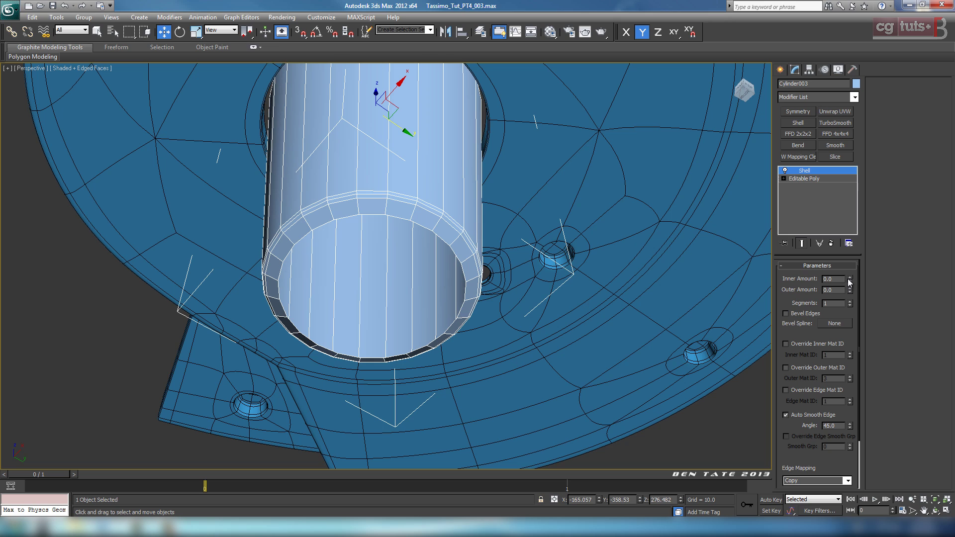
{"action": "left_click_drag", "start_coordinate": [850, 282], "coordinate": [846, 204]}
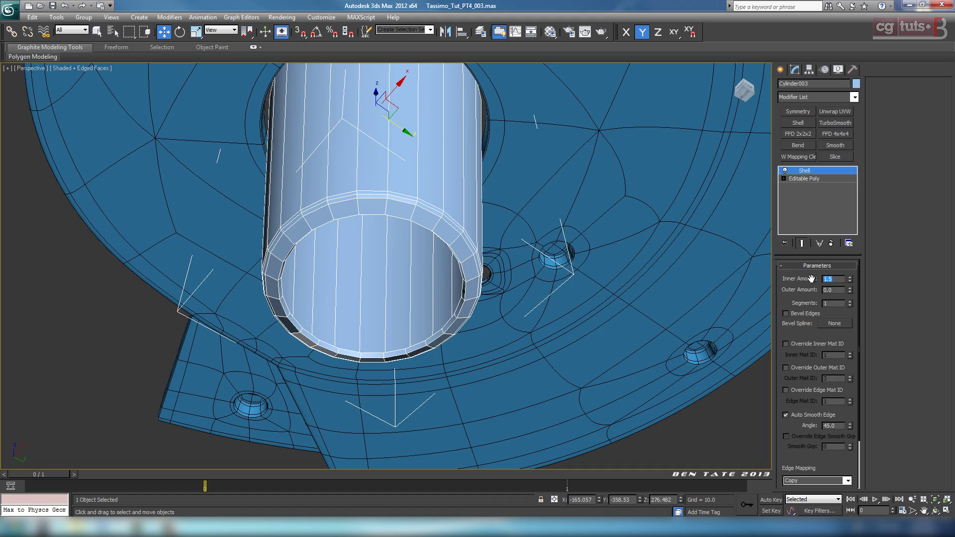
Convert the shelled nozzle to an Editable Poly.
{"action": "middle_click_drag", "start_coordinate": [571, 305], "coordinate": [583, 280]}
{"action": "scroll", "coordinate": [543, 308], "scroll_direction": "up", "scroll_amount": 3}
{"action": "middle_click_drag", "start_coordinate": [532, 299], "coordinate": [515, 286], "text": "alt"}
{"action": "right_click", "coordinate": [482, 249]}
{"action": "mouse_move", "coordinate": [558, 340]}
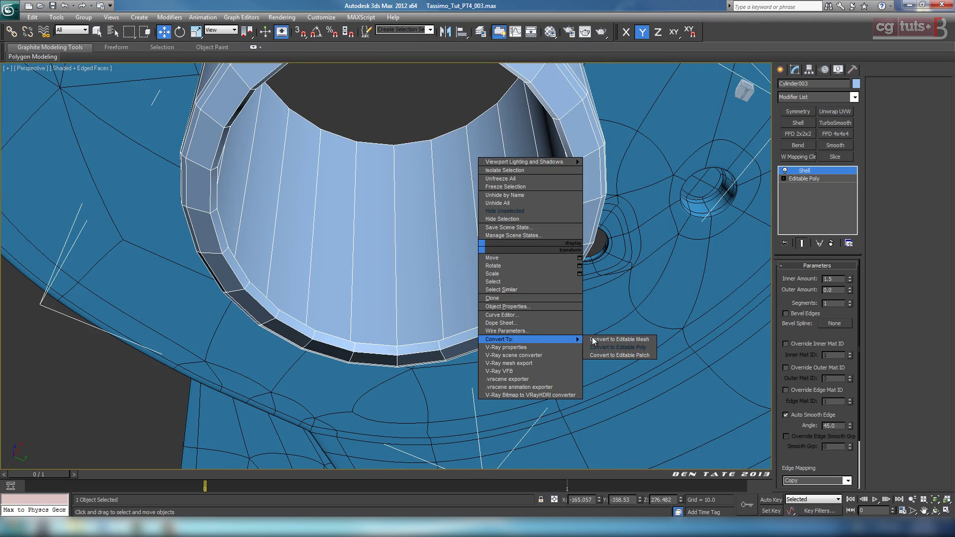
{"action": "left_click", "coordinate": [603, 348]}
Chamfer both edge loops of the nozzle lip's inner bottom rim with an amount of about 0.42 and 2 segments.
{"action": "scroll", "coordinate": [681, 306], "scroll_direction": "up", "scroll_amount": 6}
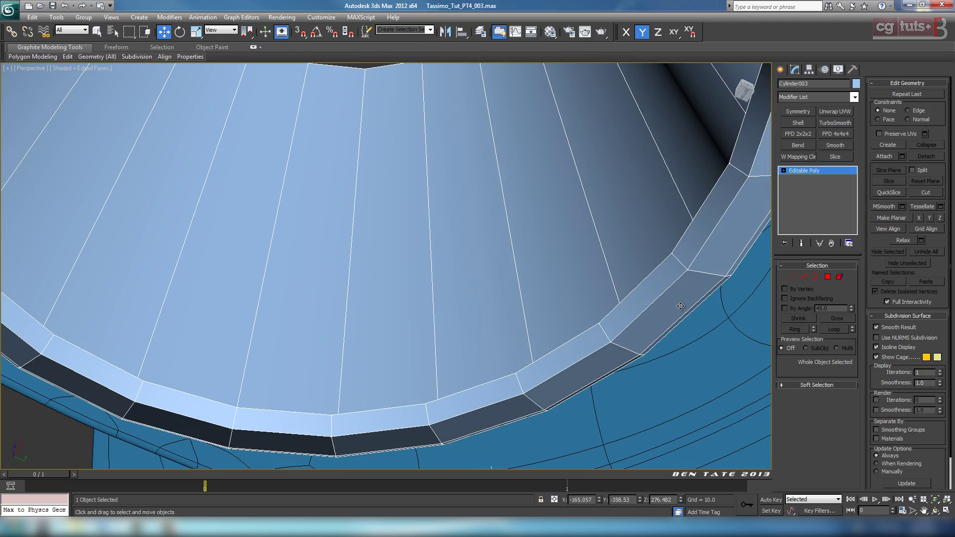
{"action": "left_click", "coordinate": [803, 279]}
{"action": "middle_click_drag", "start_coordinate": [661, 331], "coordinate": [621, 331]}
{"action": "left_click", "coordinate": [546, 288]}
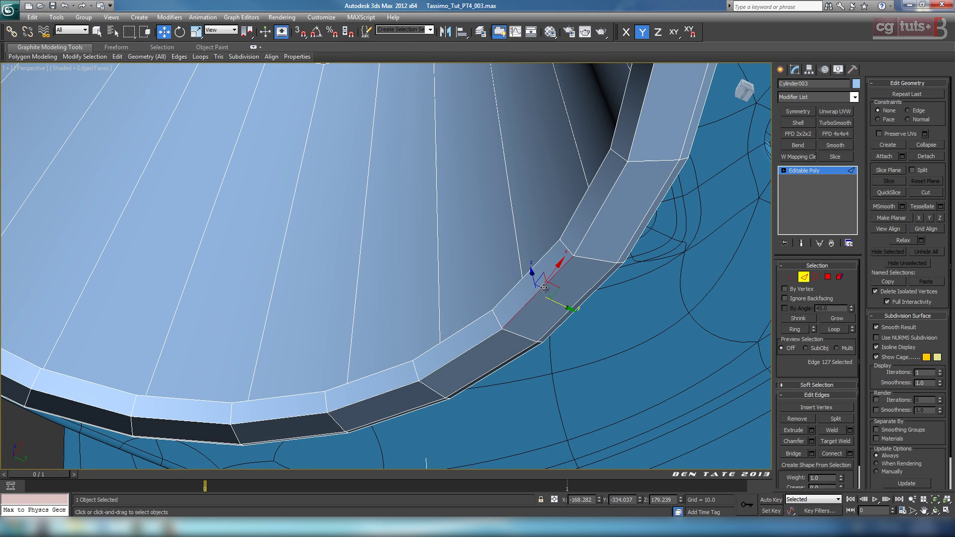
{"action": "left_click", "coordinate": [541, 260], "text": "ctrl"}
{"action": "left_click", "coordinate": [834, 330]}
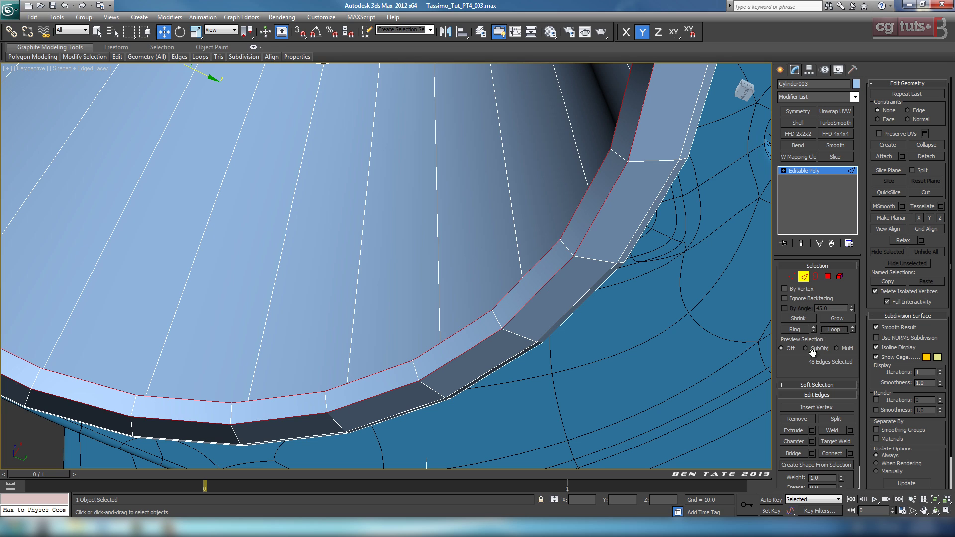
{"action": "left_click", "coordinate": [812, 441]}
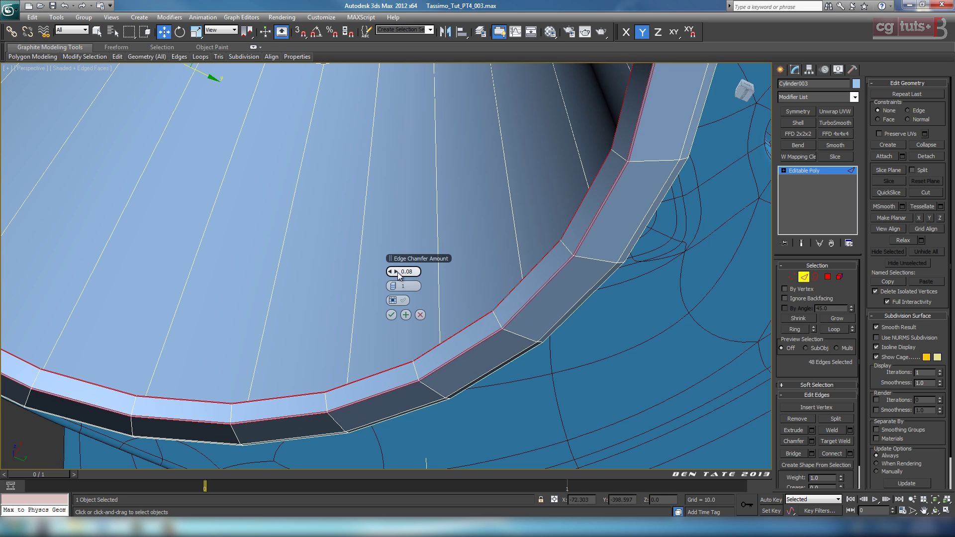
{"action": "mouse_move", "coordinate": [396, 271]}
{"action": "left_mouse_down"}
{"action": "mouse_move", "coordinate": [396, 285]}
{"action": "mouse_move", "coordinate": [395, 272]}
{"action": "left_mouse_up"}
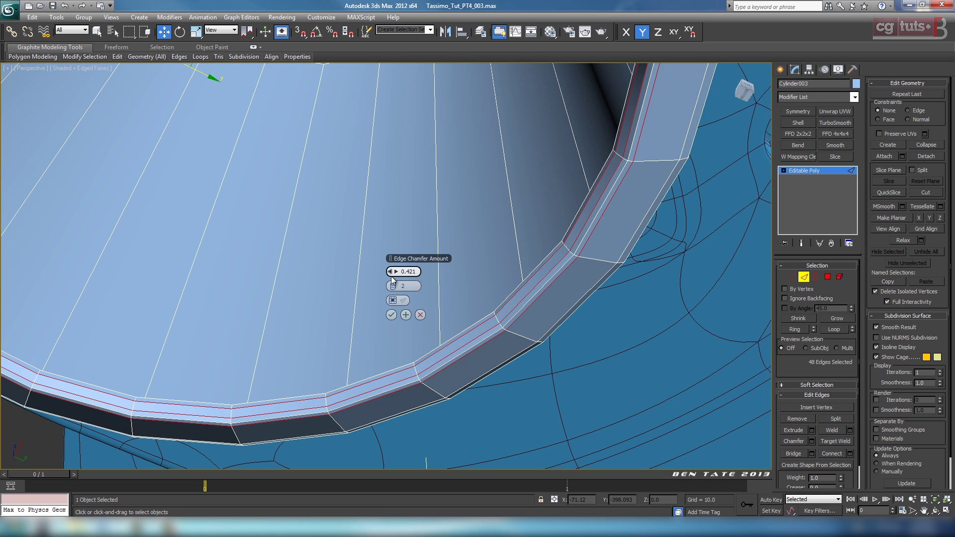
{"action": "left_click", "coordinate": [391, 316]}
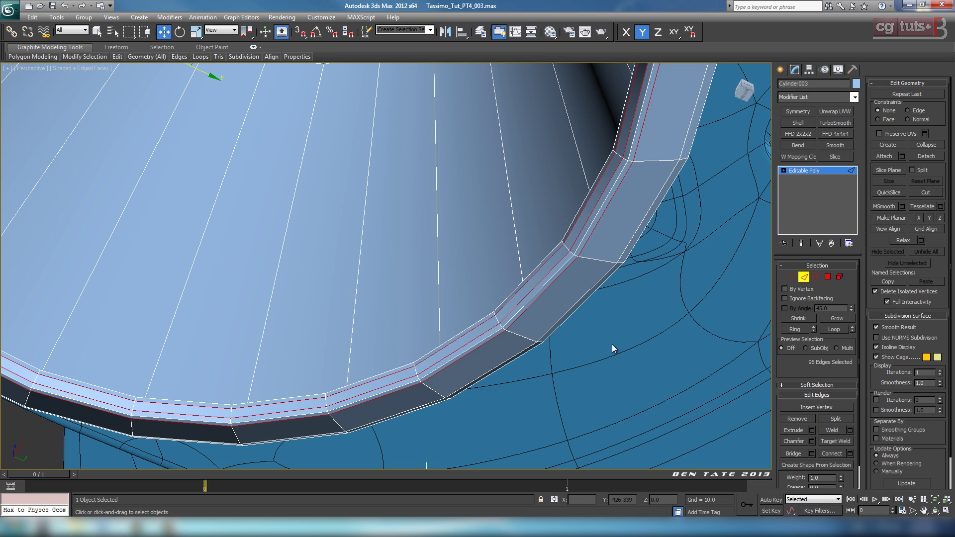
{"action": "left_click", "coordinate": [804, 279]}
Connect the rings of vertical edges on the nozzle's outer and inner walls with 3 segments.
{"action": "scroll", "coordinate": [684, 278], "scroll_direction": "down", "scroll_amount": 9}
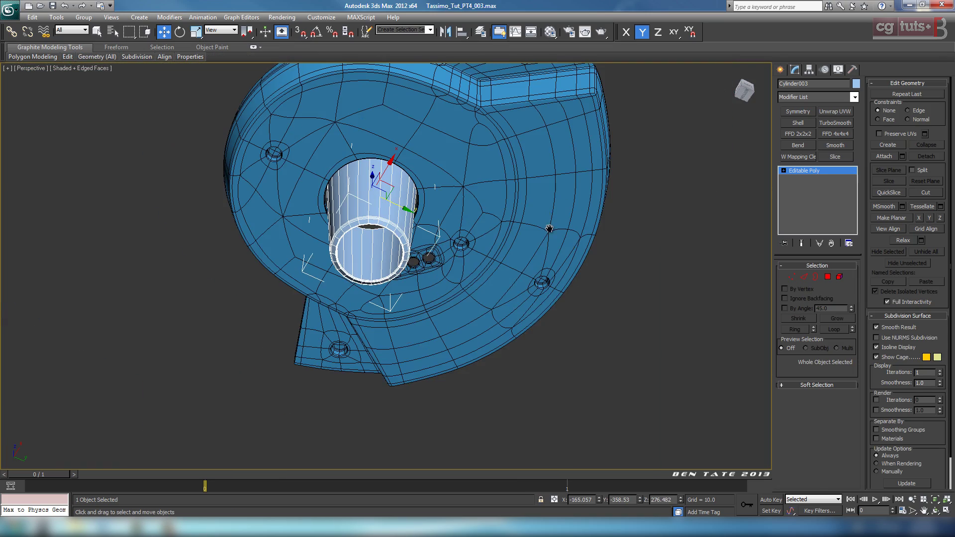
{"action": "middle_click_drag", "start_coordinate": [550, 229], "coordinate": [562, 295]}
{"action": "scroll", "coordinate": [490, 257], "scroll_direction": "up", "scroll_amount": 3}
{"action": "left_click", "coordinate": [389, 209]}
{"action": "middle_click_drag", "start_coordinate": [389, 209], "coordinate": [376, 303], "text": "alt"}
{"action": "left_click", "coordinate": [374, 305], "text": "ctrl"}
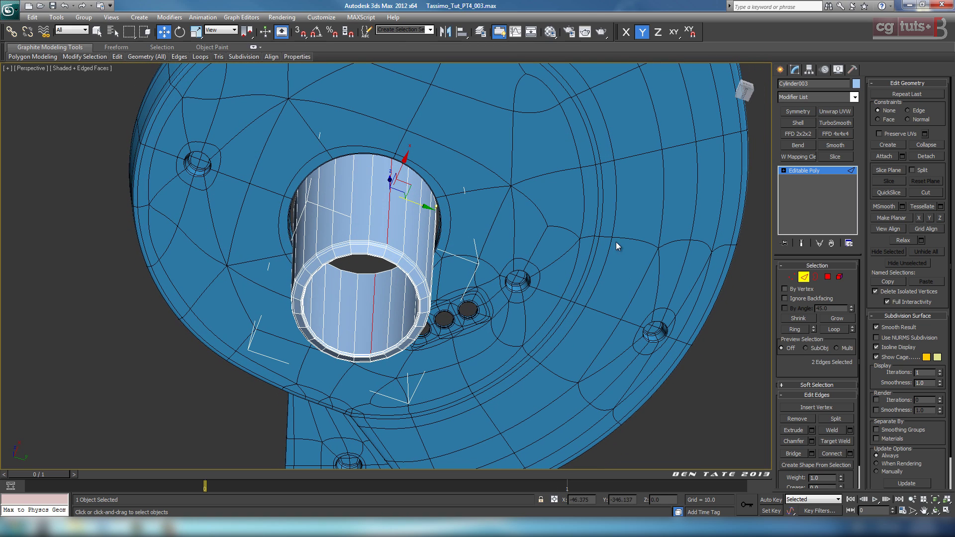
{"action": "left_click", "coordinate": [797, 328]}
{"action": "left_click", "coordinate": [850, 454]}
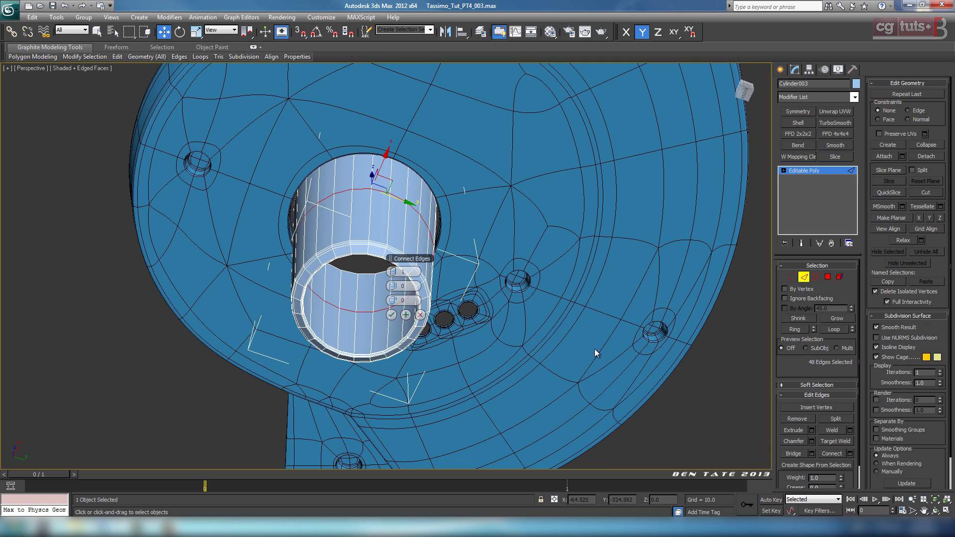
{"action": "left_click", "coordinate": [393, 270]}
{"action": "middle_click_drag", "start_coordinate": [524, 258], "coordinate": [516, 352], "text": "alt"}
{"action": "left_click", "coordinate": [394, 271]}
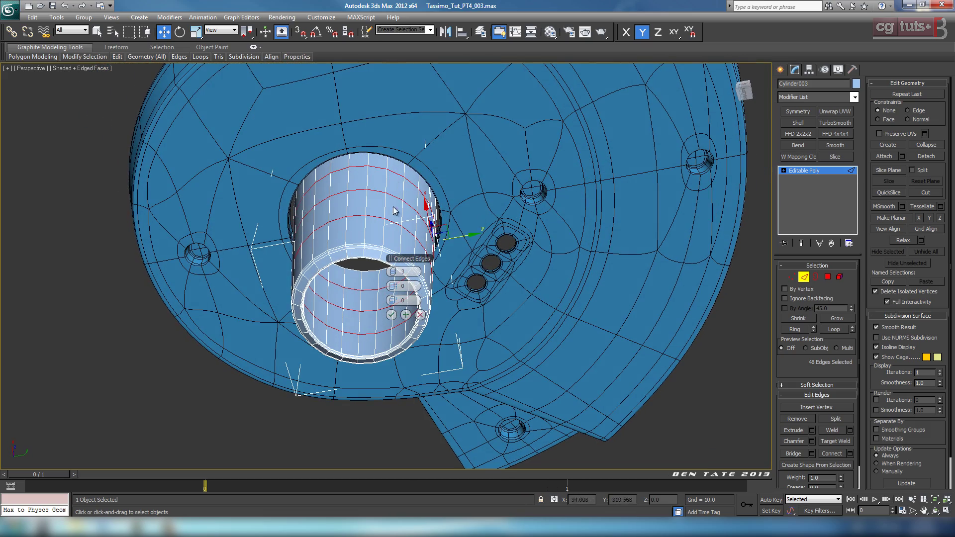
{"action": "left_click", "coordinate": [392, 315]}
{"action": "middle_click_drag", "start_coordinate": [492, 318], "coordinate": [504, 248], "text": "alt"}
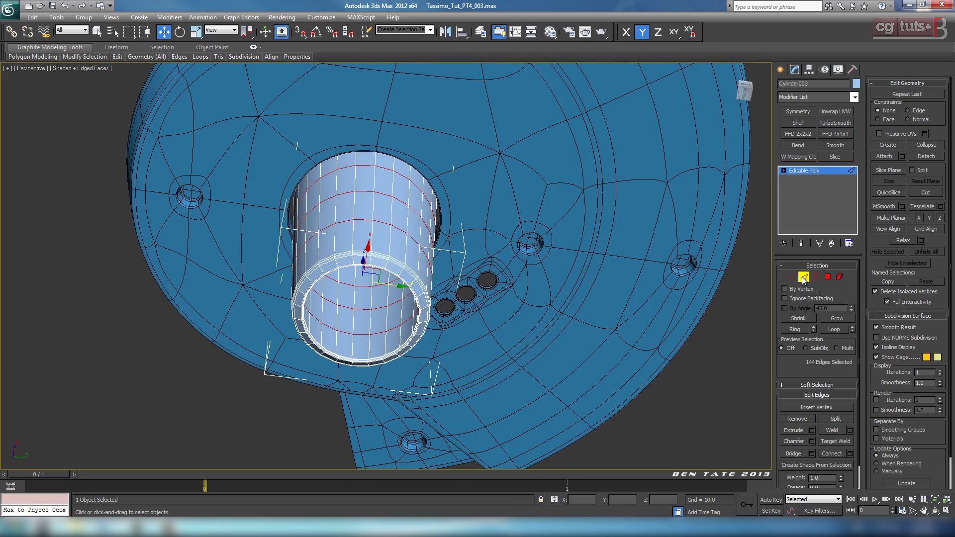
{"action": "left_click", "coordinate": [804, 277]}
Apply TurboSmooth to the nozzle with 2 iterations and isoline display, and inspect it without edged faces.
{"action": "left_click", "coordinate": [836, 123]}
{"action": "left_click", "coordinate": [850, 281]}
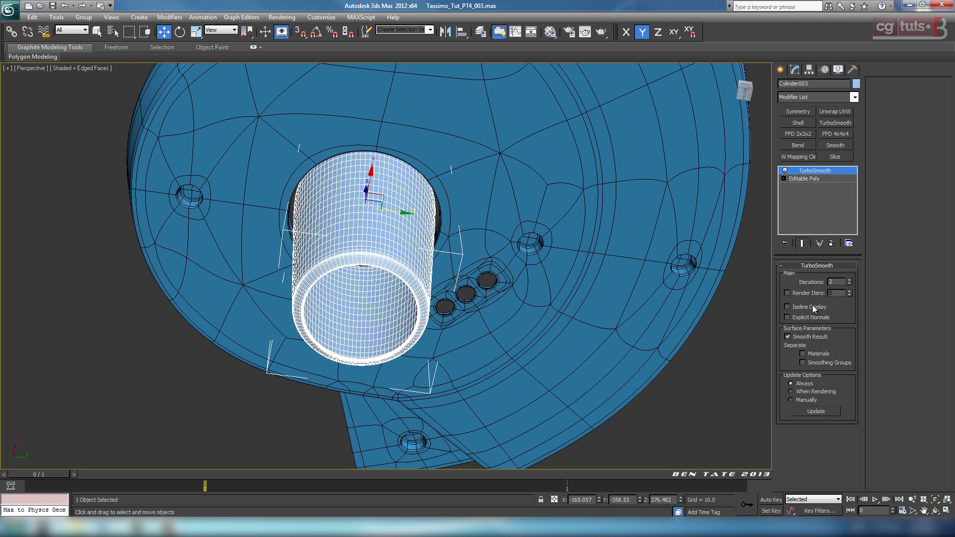
{"action": "left_click", "coordinate": [813, 306]}
{"action": "key", "text": "F4"}
{"action": "mouse_move", "coordinate": [631, 320]}
{"action": "middle_mouse_down", "text": "alt"}
{"action": "mouse_move", "coordinate": [537, 295]}
{"action": "mouse_move", "coordinate": [546, 270]}
{"action": "mouse_move", "coordinate": [621, 266]}
{"action": "mouse_move", "coordinate": [640, 229]}
{"action": "mouse_move", "coordinate": [612, 267]}
{"action": "mouse_move", "coordinate": [578, 246]}
{"action": "mouse_move", "coordinate": [538, 273]}
{"action": "mouse_move", "coordinate": [555, 231]}
{"action": "mouse_move", "coordinate": [548, 269]}
{"action": "mouse_move", "coordinate": [488, 231]}
{"action": "mouse_move", "coordinate": [493, 207]}
{"action": "mouse_move", "coordinate": [494, 217]}
{"action": "mouse_move", "coordinate": [514, 207]}
{"action": "mouse_move", "coordinate": [533, 215]}
{"action": "mouse_move", "coordinate": [530, 226]}
{"action": "mouse_move", "coordinate": [518, 206]}
{"action": "middle_mouse_up", "text": "alt"}
Draw a 24-sided cylinder of radius about 10 and height about 53 at the nozzle's centre in the bottom view.
{"action": "key", "text": "alt+w"}
{"action": "right_click", "coordinate": [322, 209]}
{"action": "key", "text": "alt+w"}
{"action": "scroll", "coordinate": [498, 209], "scroll_direction": "down", "scroll_amount": 2}
{"action": "scroll", "coordinate": [534, 214], "scroll_direction": "up", "scroll_amount": 2}
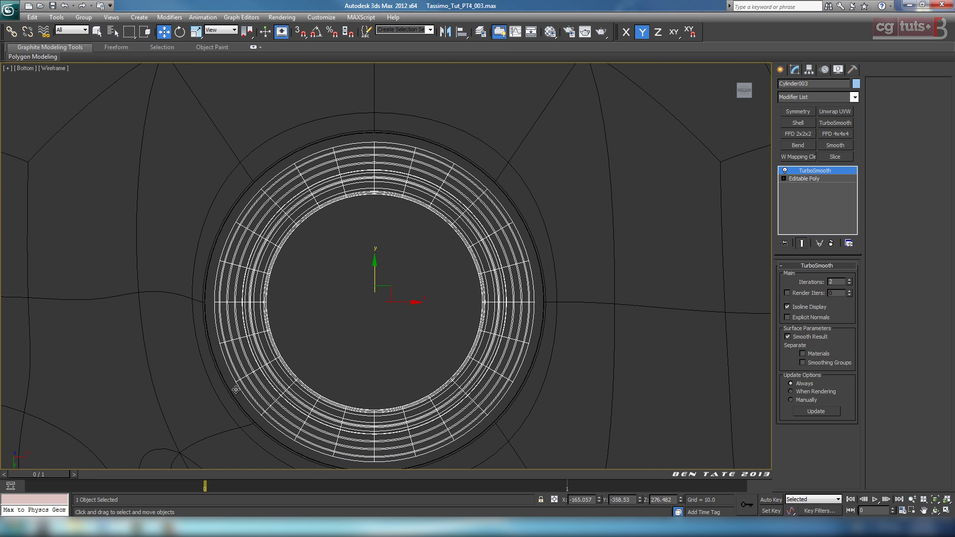
{"action": "mouse_move", "coordinate": [106, 528]}
{"action": "left_click", "coordinate": [163, 488]}
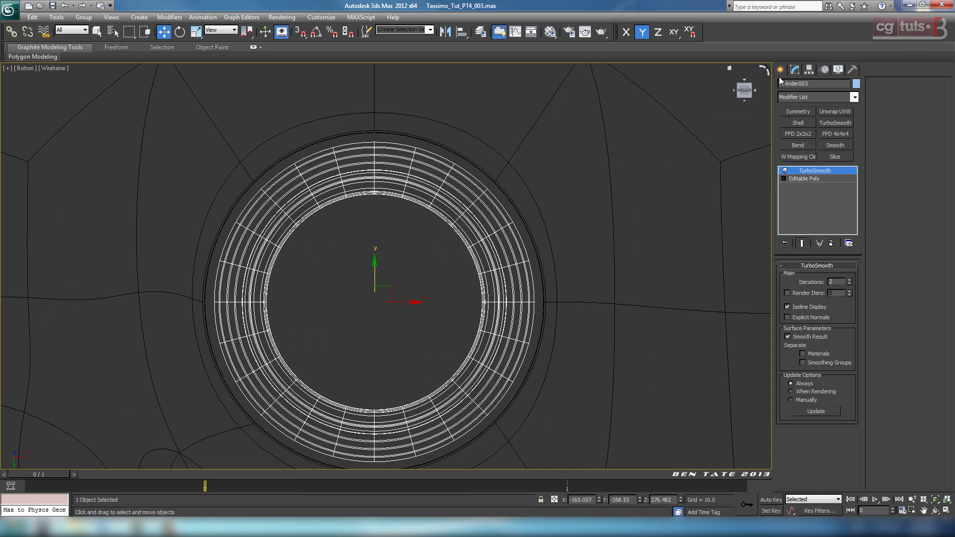
{"action": "left_click", "coordinate": [781, 70]}
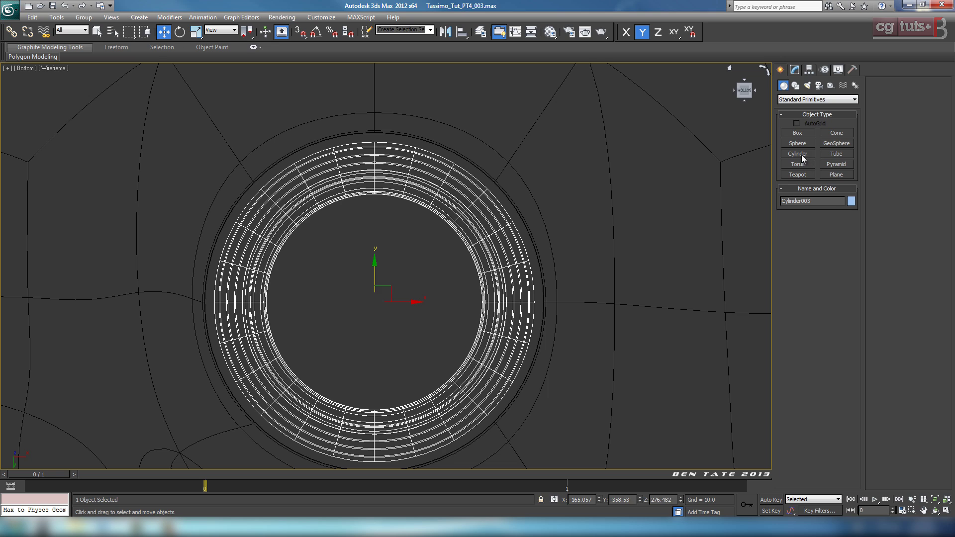
{"action": "left_click", "coordinate": [797, 153]}
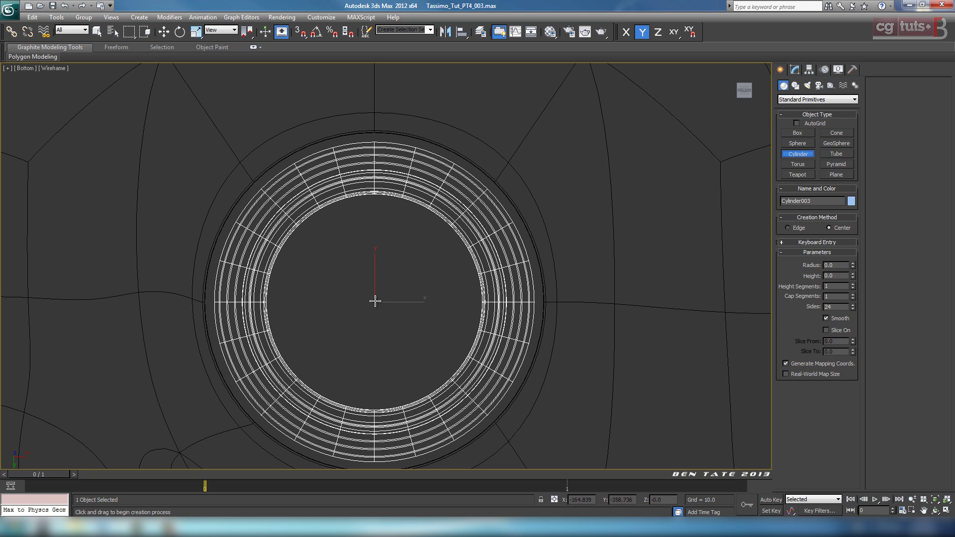
{"action": "left_click_drag", "start_coordinate": [375, 301], "coordinate": [373, 346]}
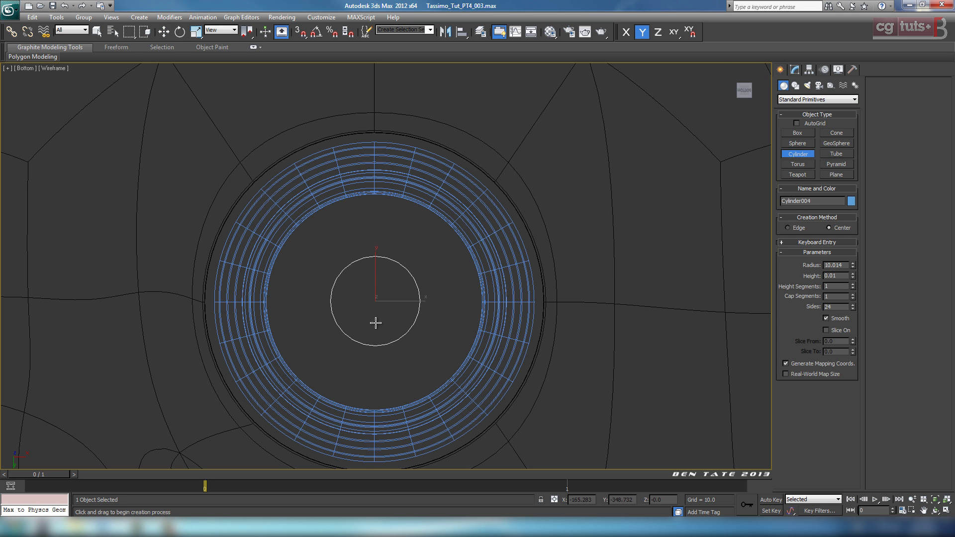
{"action": "middle_click_drag", "start_coordinate": [364, 208], "coordinate": [354, 184]}
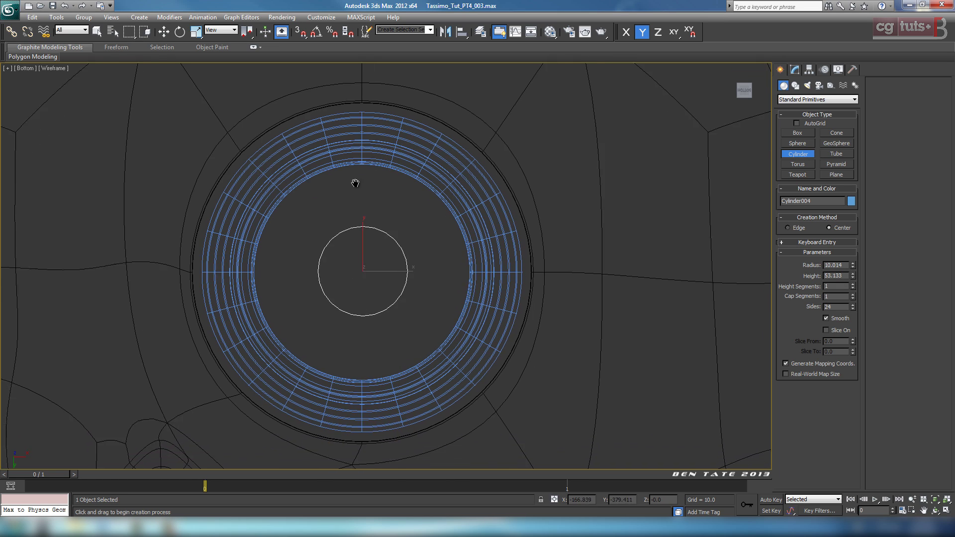
Align the new cylinder to the nozzle centre to centre in X and Y position only.
{"action": "left_click", "coordinate": [463, 33]}
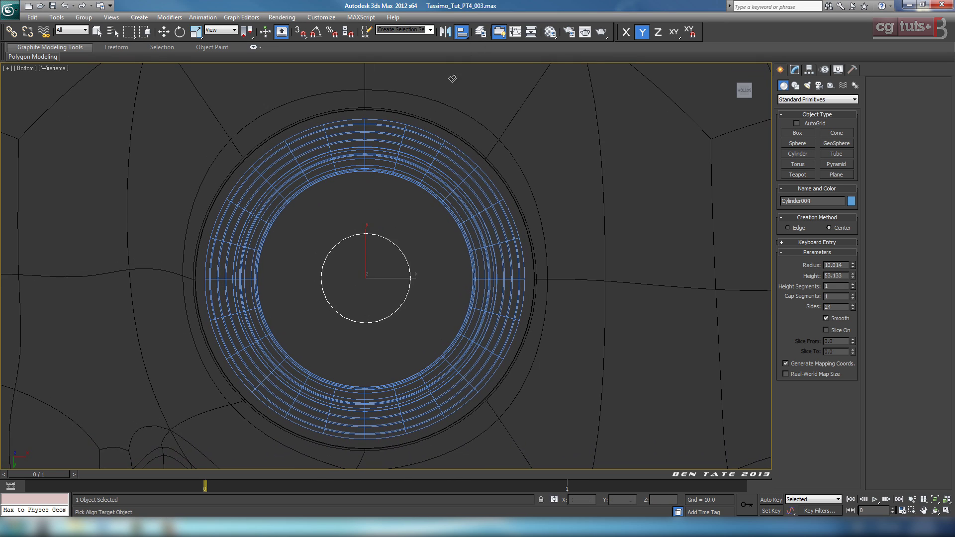
{"action": "left_click", "coordinate": [439, 199]}
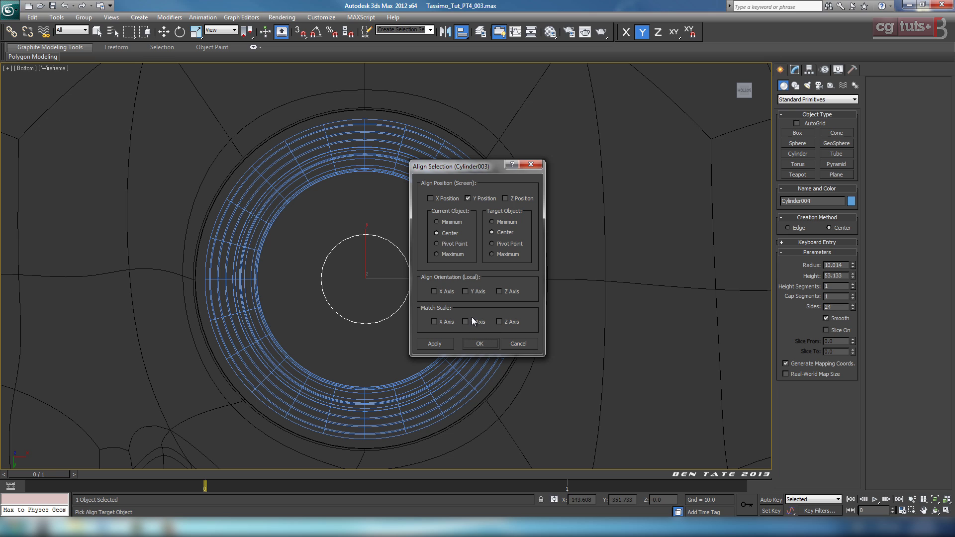
{"action": "left_click", "coordinate": [447, 200]}
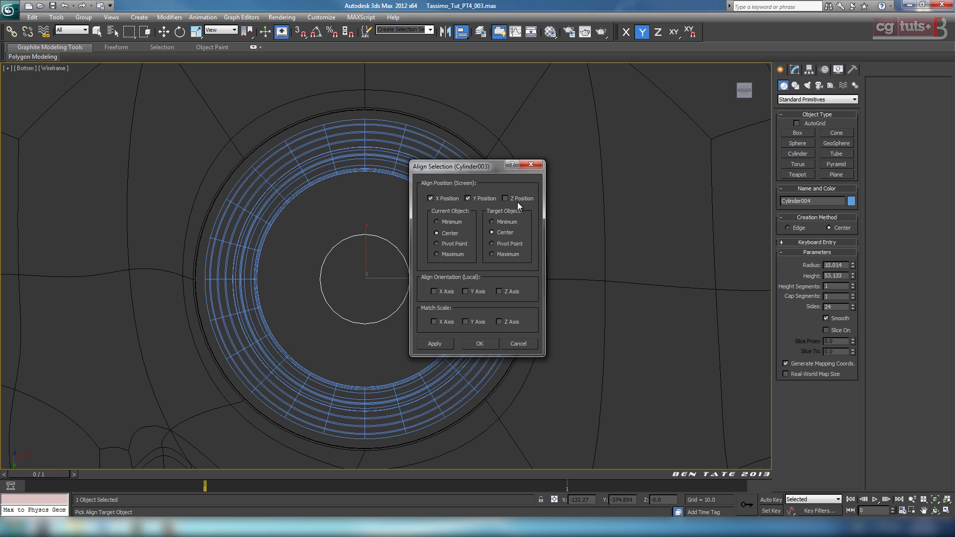
{"action": "left_click", "coordinate": [484, 343]}
{"action": "middle_click_drag", "start_coordinate": [432, 272], "coordinate": [438, 286]}
Nudge the inner cylinder vertically in the right view and lengthen it to about 93, just short of the nozzle's bottom rim.
{"action": "key", "text": "alt+w"}
{"action": "middle_click", "coordinate": [323, 340]}
{"action": "key", "text": "alt+w"}
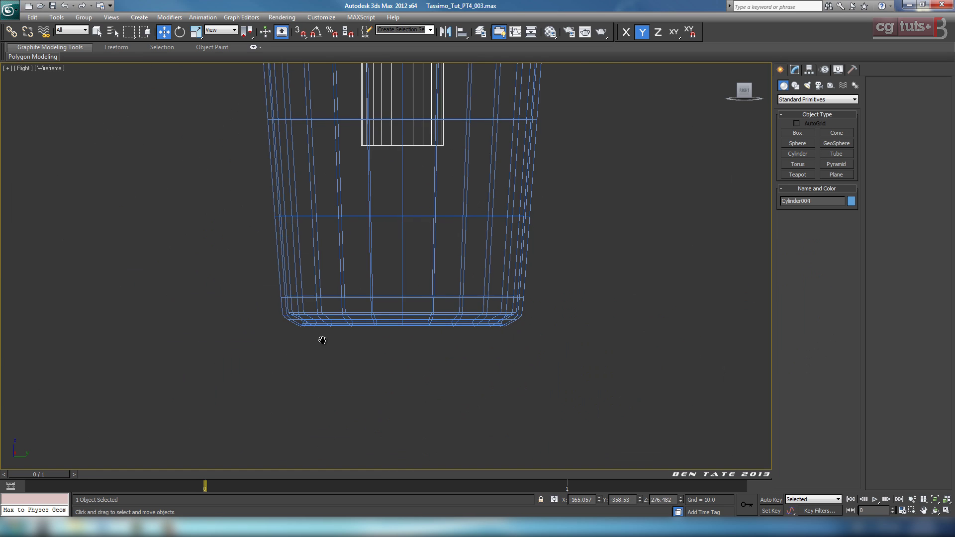
{"action": "scroll", "coordinate": [424, 236], "scroll_direction": "down", "scroll_amount": 3}
{"action": "middle_click_drag", "start_coordinate": [425, 236], "coordinate": [417, 303]}
{"action": "mouse_move", "coordinate": [388, 133]}
{"action": "left_mouse_down"}
{"action": "mouse_move", "coordinate": [387, 182]}
{"action": "mouse_move", "coordinate": [389, 133]}
{"action": "left_mouse_up"}
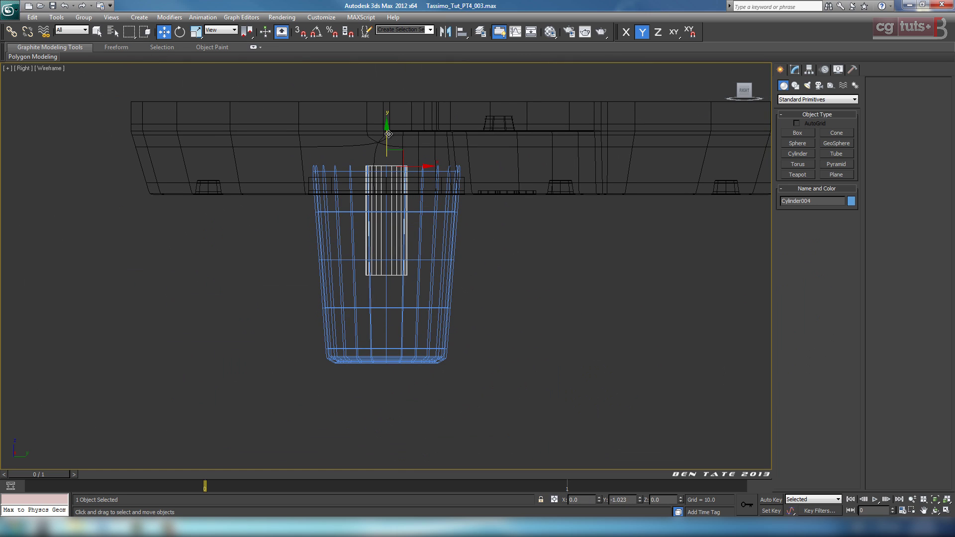
{"action": "left_click", "coordinate": [794, 70]}
{"action": "left_click_drag", "start_coordinate": [854, 293], "coordinate": [842, 254]}
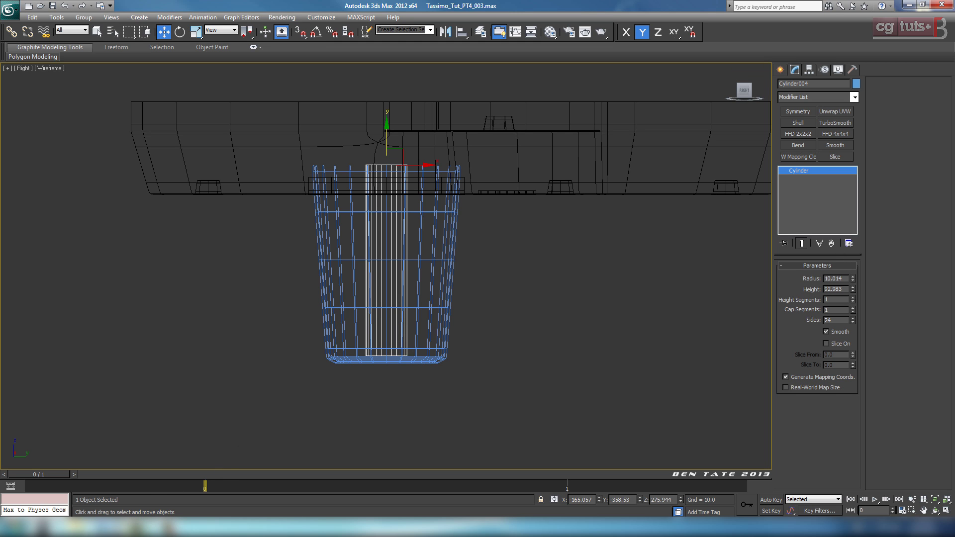
Compare the inner cylinder with the reference photo and increase its height to about 94.8.
{"action": "mouse_move", "coordinate": [125, 526]}
{"action": "left_click", "coordinate": [214, 480]}
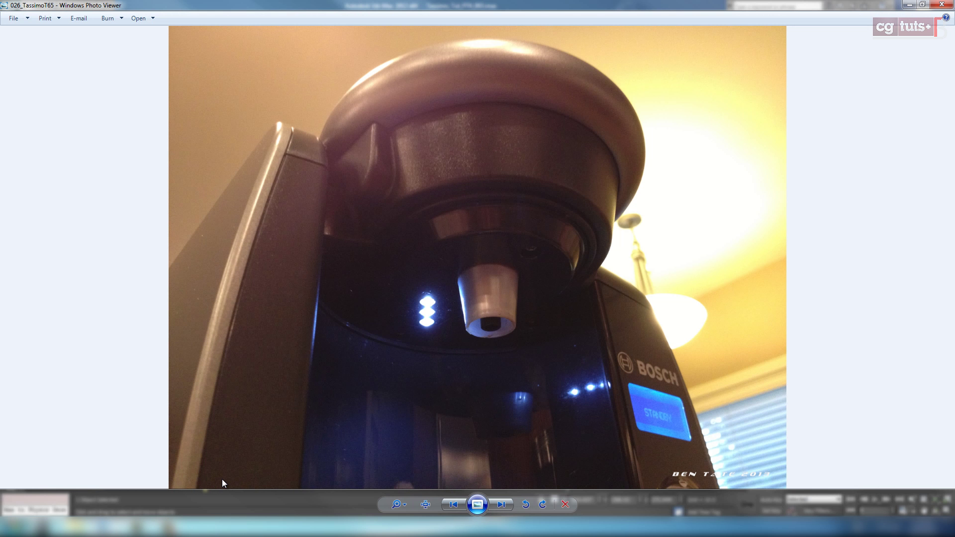
{"action": "left_click", "coordinate": [911, 5]}
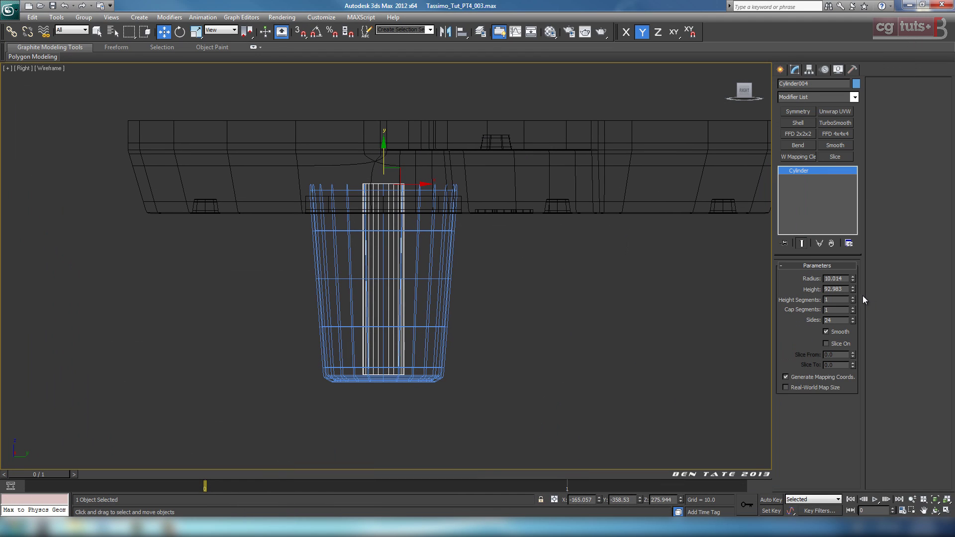
{"action": "left_click_drag", "start_coordinate": [854, 290], "coordinate": [855, 288]}
Judge the inner cylinder's thickness in perspective and against the reference photo, and set its radius to 10.
{"action": "key", "text": "alt+w"}
{"action": "right_click", "coordinate": [584, 355]}
{"action": "key", "text": "alt+w"}
{"action": "key", "text": "z"}
{"action": "middle_click_drag", "start_coordinate": [565, 352], "coordinate": [570, 359], "text": "alt"}
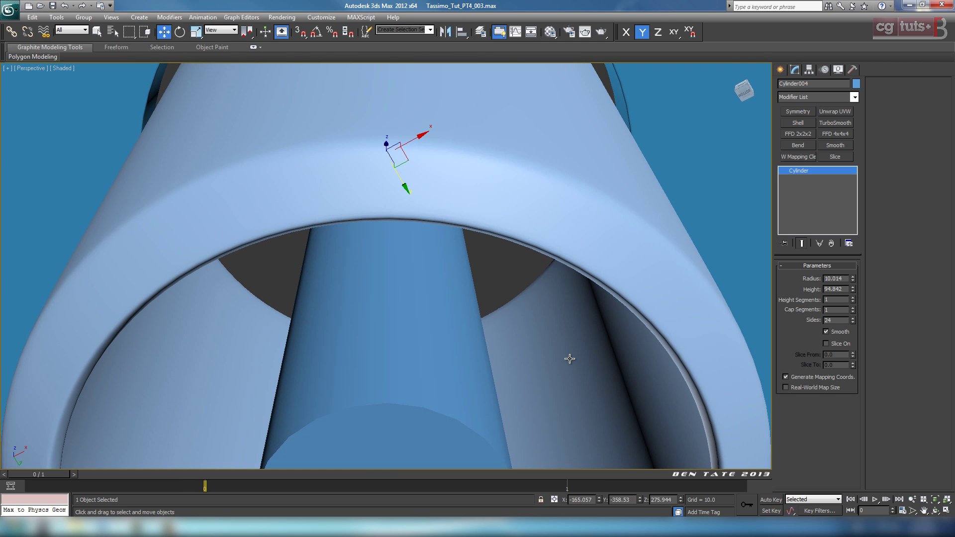
{"action": "key", "text": "F4"}
{"action": "scroll", "coordinate": [569, 359], "scroll_direction": "down", "scroll_amount": 10}
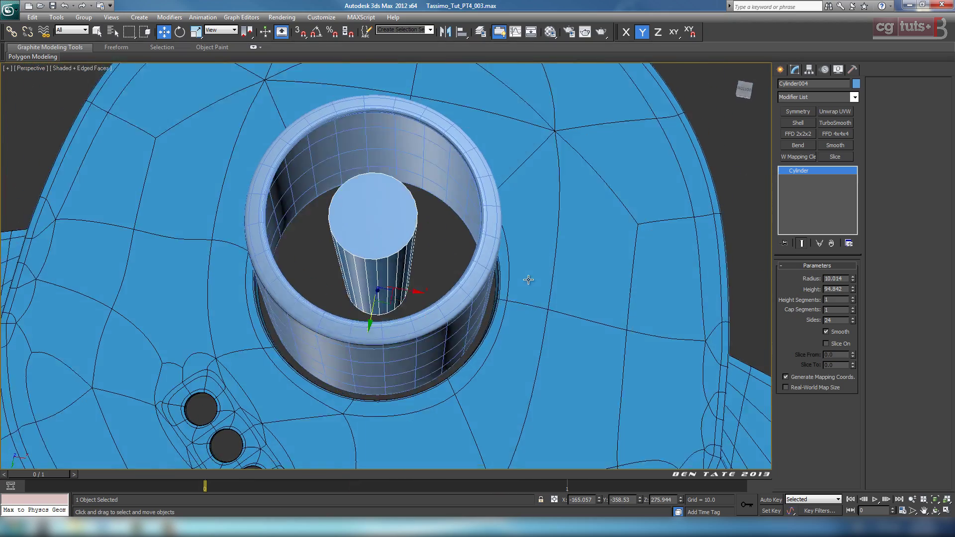
{"action": "middle_click_drag", "start_coordinate": [529, 280], "coordinate": [699, 312], "text": "alt"}
{"action": "scroll", "coordinate": [543, 306], "scroll_direction": "down", "scroll_amount": 6}
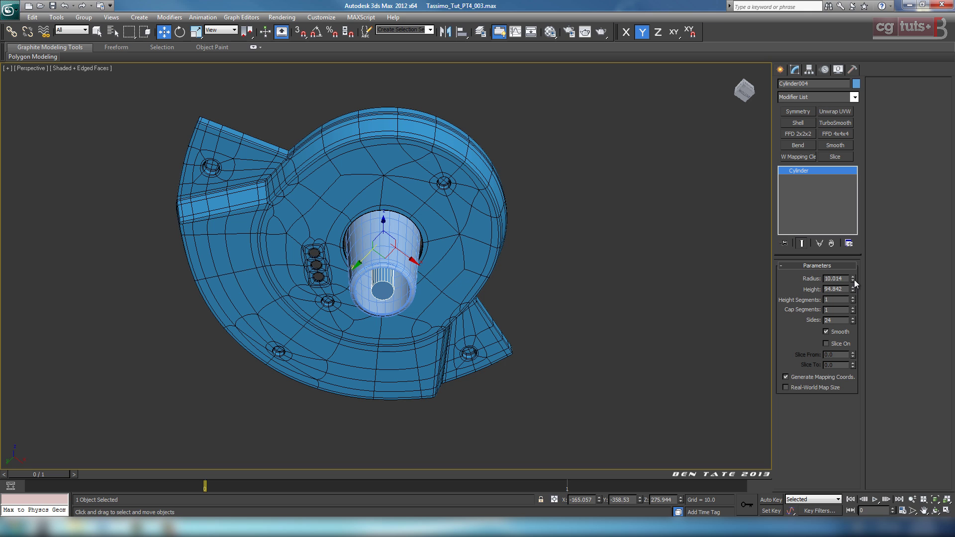
{"action": "left_click_drag", "start_coordinate": [855, 279], "coordinate": [852, 282]}
{"action": "mouse_move", "coordinate": [112, 528]}
{"action": "left_click", "coordinate": [180, 488]}
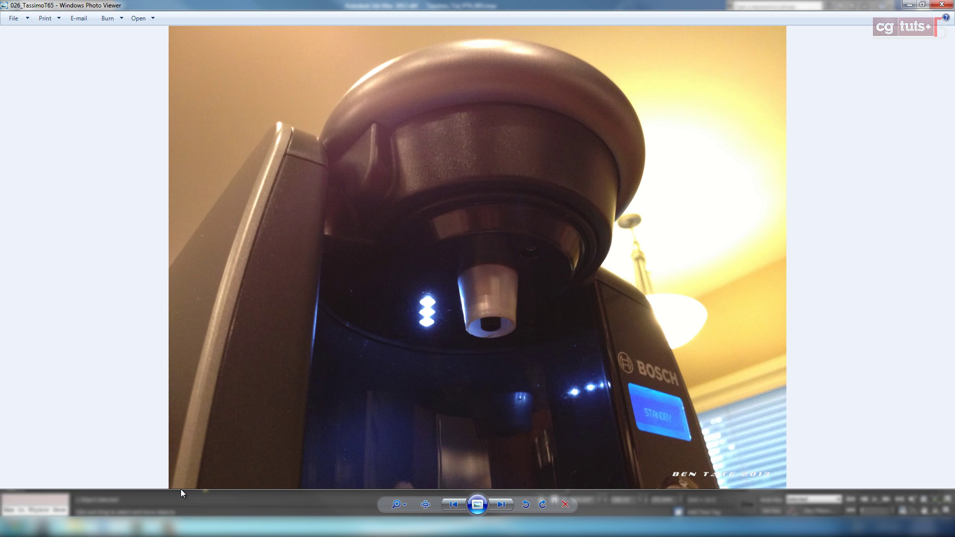
{"action": "left_click", "coordinate": [910, 5]}
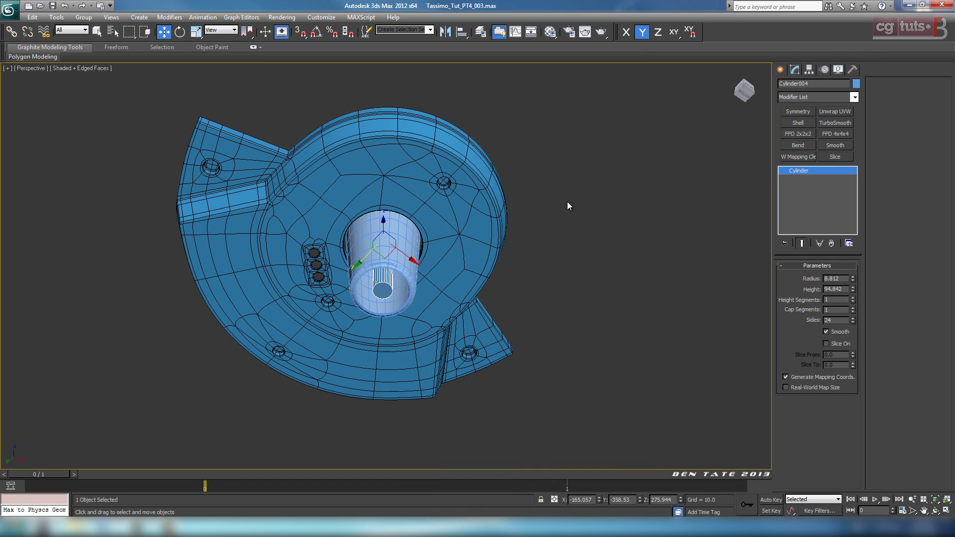
{"action": "type", "text": "10"}
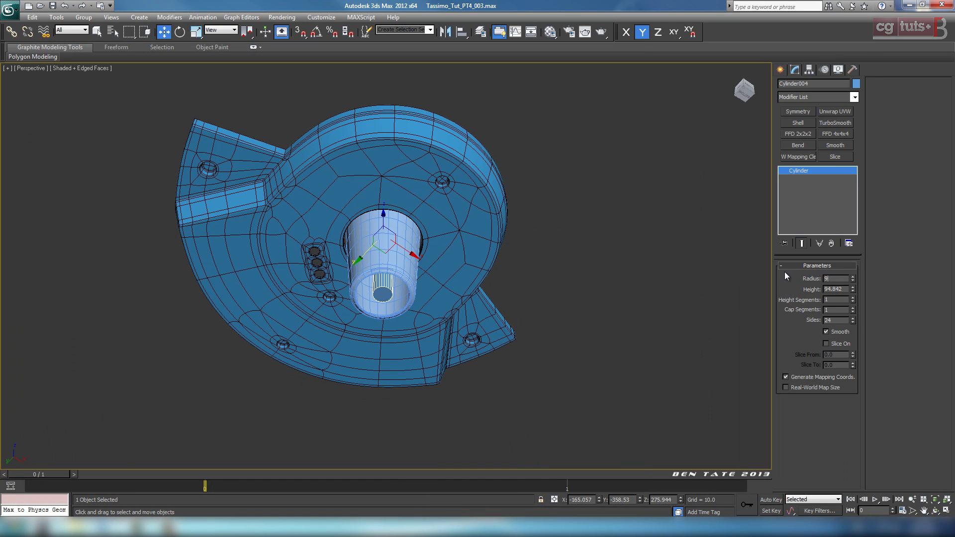
{"action": "key", "text": "Return"}
Convert the inner cylinder to an Editable Poly.
{"action": "middle_click_drag", "start_coordinate": [595, 279], "coordinate": [496, 239], "text": "alt"}
{"action": "scroll", "coordinate": [445, 236], "scroll_direction": "up", "scroll_amount": 5}
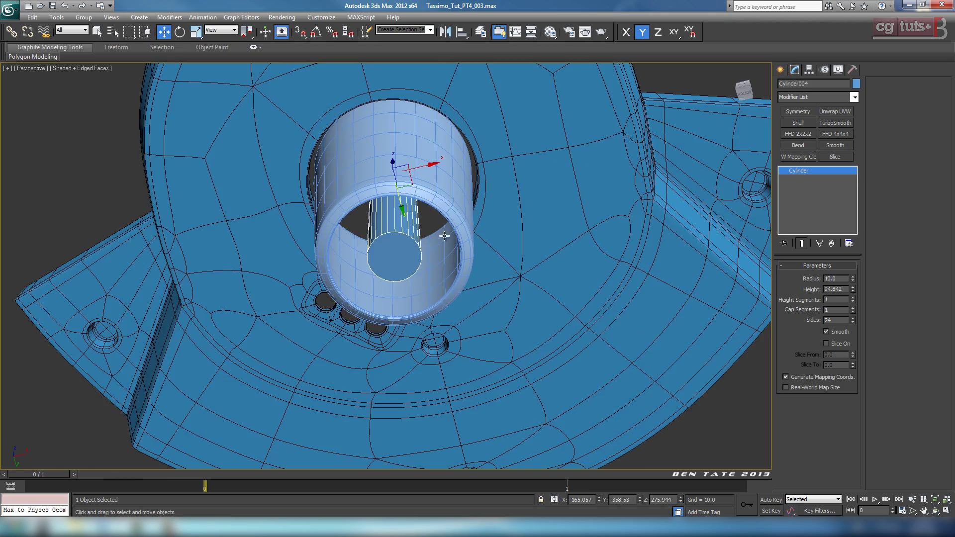
{"action": "right_click", "coordinate": [416, 239]}
{"action": "left_click", "coordinate": [528, 324]}
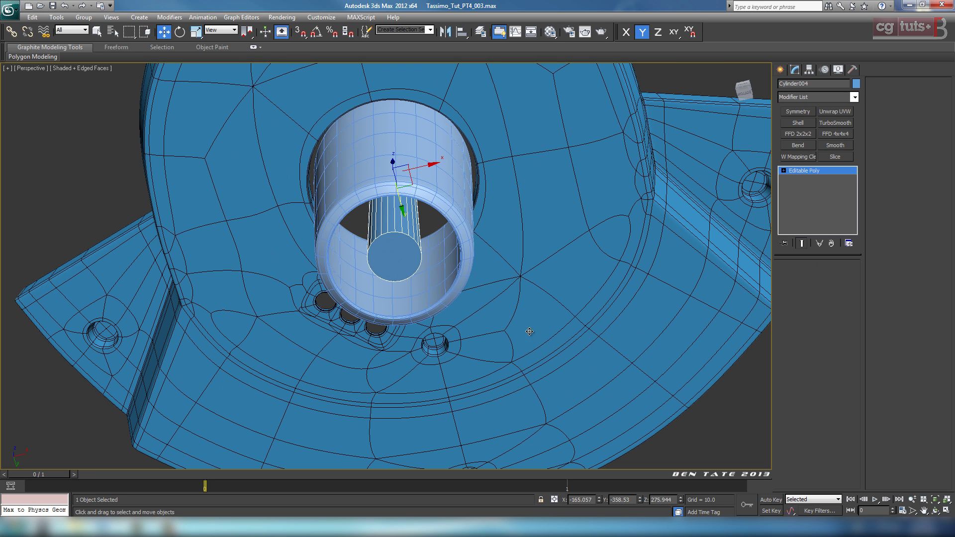
Inset both end-cap polygons of the inner cylinder by about 3.03 and bridge them to form a hollow tube.
{"action": "left_click", "coordinate": [828, 277]}
{"action": "left_click", "coordinate": [394, 255]}
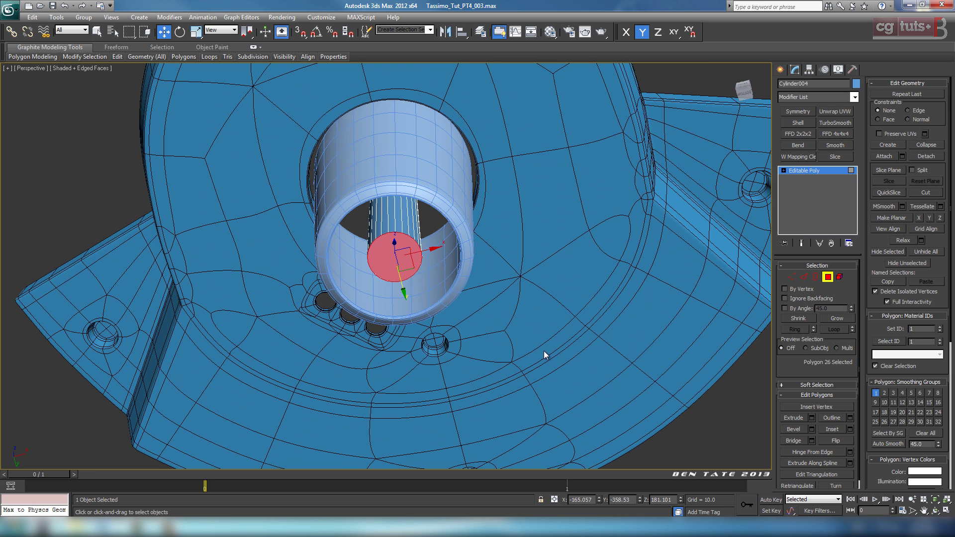
{"action": "middle_click_drag", "start_coordinate": [512, 257], "coordinate": [506, 313], "text": "alt"}
{"action": "scroll", "coordinate": [504, 314], "scroll_direction": "down", "scroll_amount": 5}
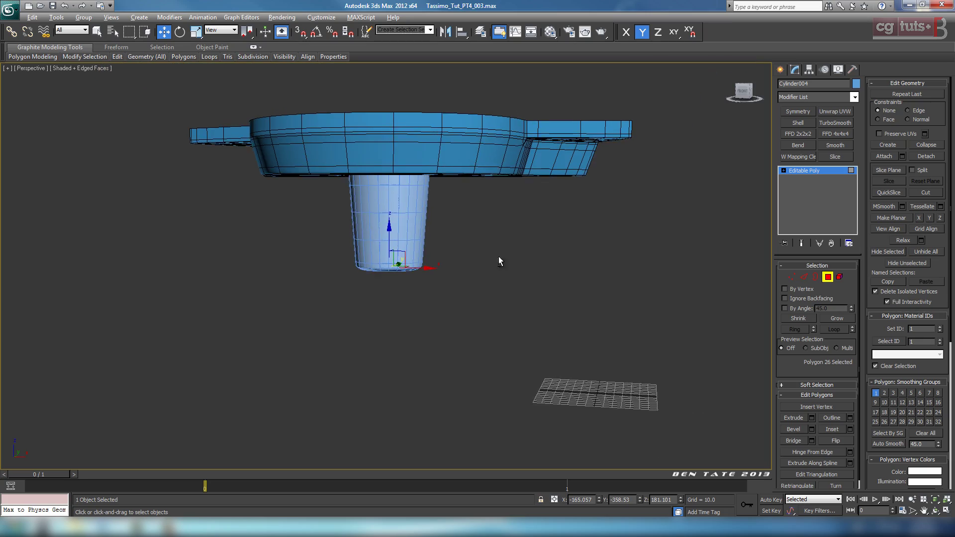
{"action": "middle_click_drag", "start_coordinate": [499, 257], "coordinate": [487, 211], "text": "alt"}
{"action": "left_click", "coordinate": [395, 184], "text": "ctrl"}
{"action": "scroll", "coordinate": [474, 273], "scroll_direction": "up", "scroll_amount": 5}
{"action": "middle_click_drag", "start_coordinate": [473, 272], "coordinate": [466, 287]}
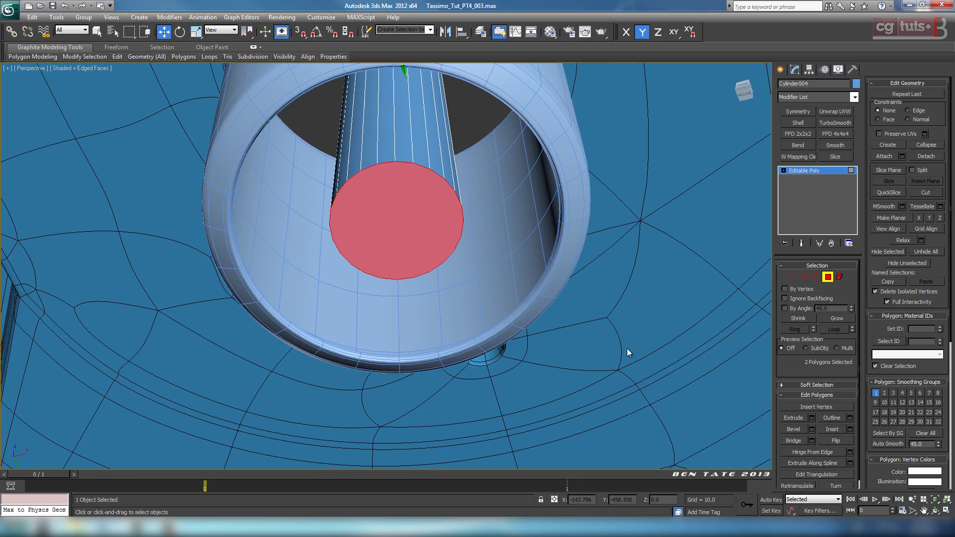
{"action": "left_click", "coordinate": [849, 430]}
{"action": "left_click_drag", "start_coordinate": [397, 286], "coordinate": [400, 286]}
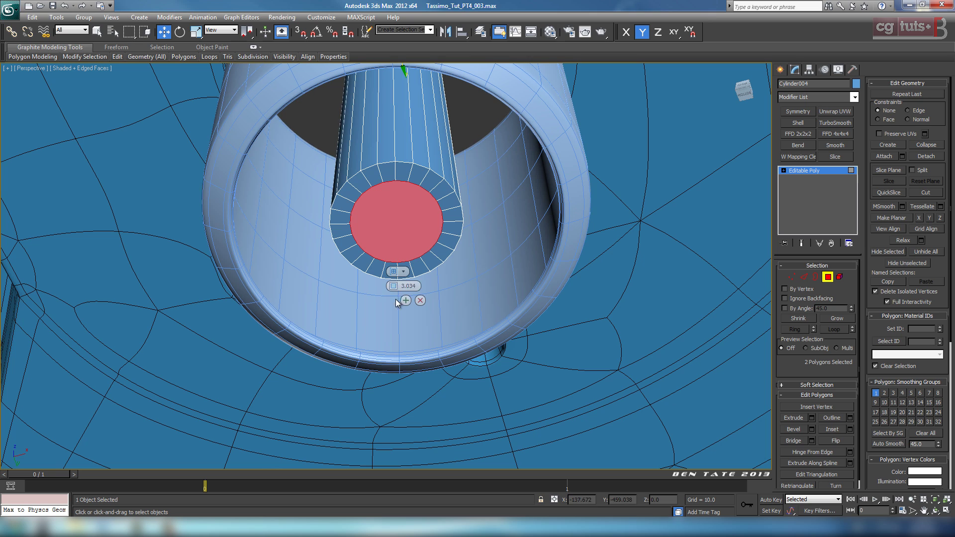
{"action": "left_click", "coordinate": [793, 441]}
{"action": "middle_click_drag", "start_coordinate": [587, 306], "coordinate": [570, 330], "text": "alt"}
Chamfer the outer and inner edge loops of the inner tube's bottom rim narrowly with 2 segments.
{"action": "left_click", "coordinate": [806, 277]}
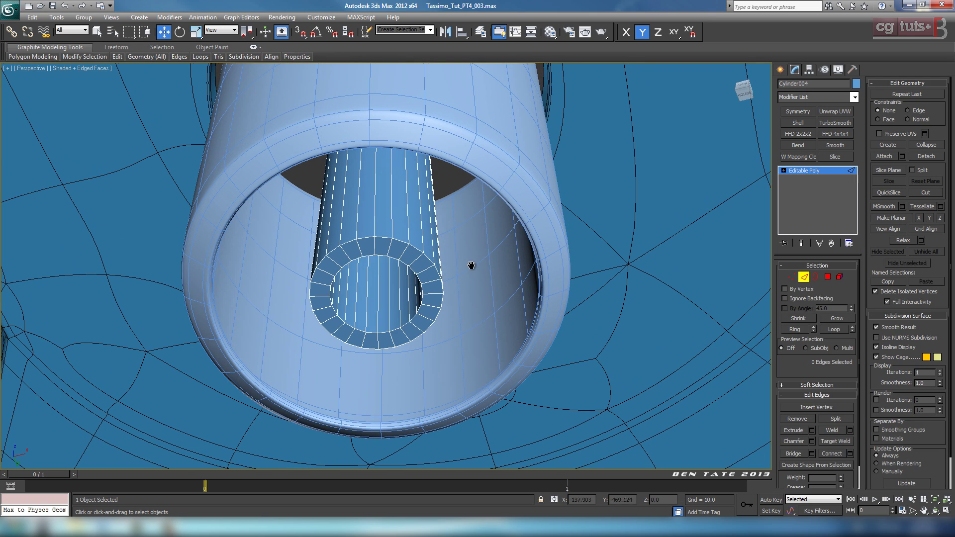
{"action": "scroll", "coordinate": [448, 259], "scroll_direction": "up", "scroll_amount": 5}
{"action": "left_click", "coordinate": [453, 203]}
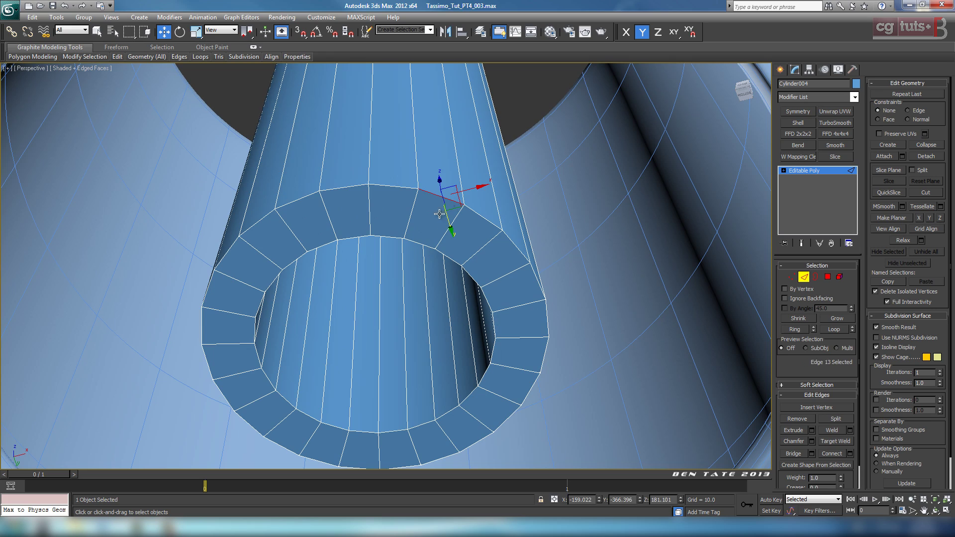
{"action": "left_click", "coordinate": [422, 246], "text": "ctrl"}
{"action": "mouse_move", "coordinate": [538, 320]}
{"action": "middle_mouse_down", "text": "alt"}
{"action": "mouse_move", "coordinate": [548, 299]}
{"action": "mouse_move", "coordinate": [549, 319]}
{"action": "middle_mouse_up", "text": "alt"}
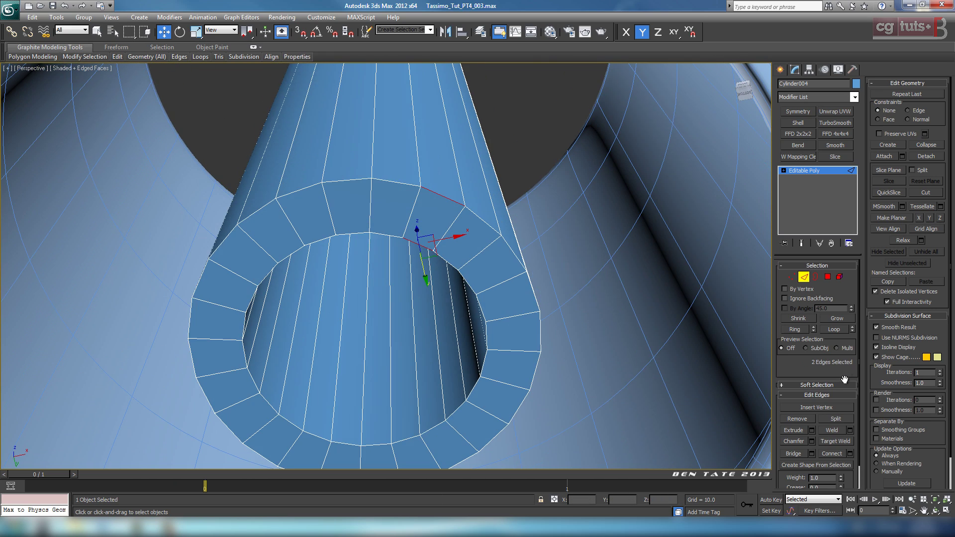
{"action": "left_click", "coordinate": [834, 330]}
{"action": "left_click", "coordinate": [812, 443]}
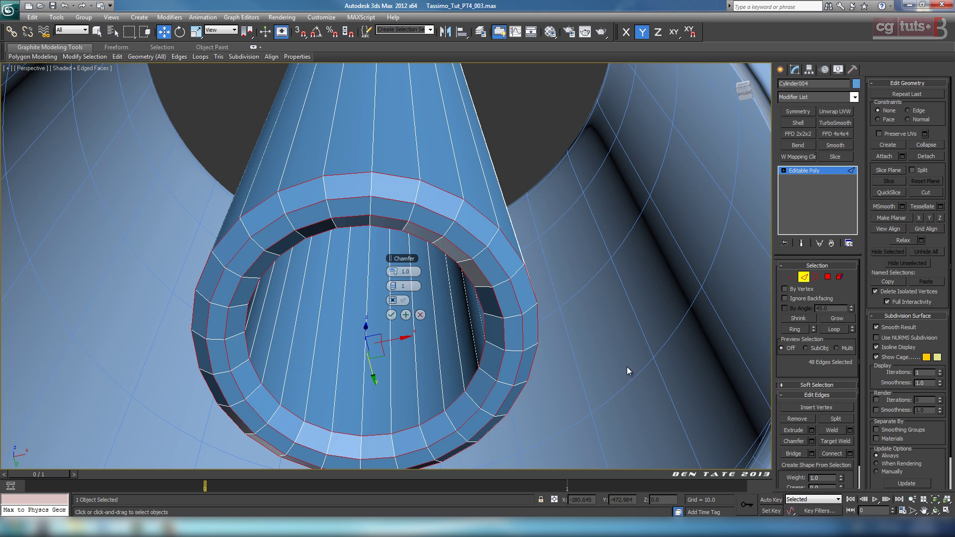
{"action": "middle_click_drag", "start_coordinate": [619, 372], "coordinate": [523, 344], "text": "alt"}
{"action": "scroll", "coordinate": [607, 363], "scroll_direction": "down", "scroll_amount": 4}
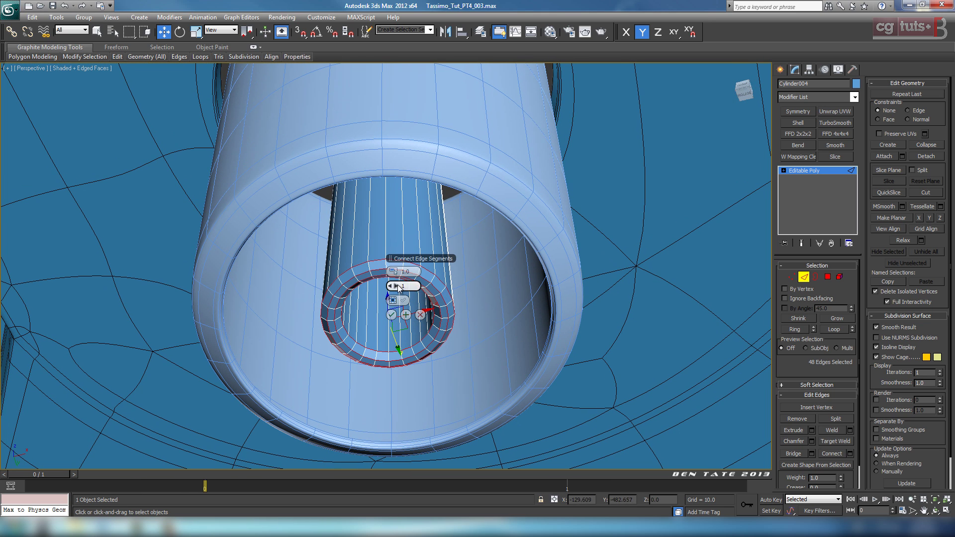
{"action": "left_click_drag", "start_coordinate": [393, 272], "coordinate": [392, 272]}
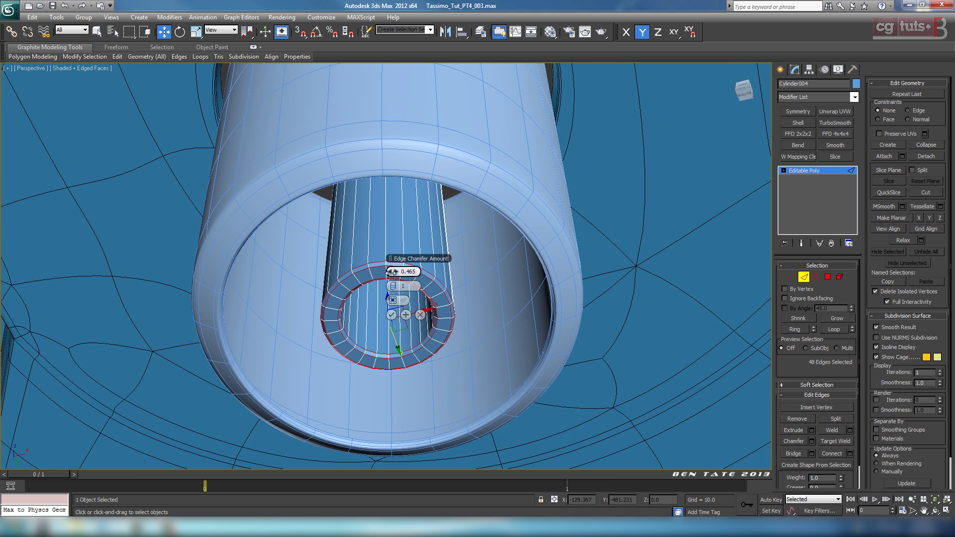
{"action": "left_click", "coordinate": [395, 286]}
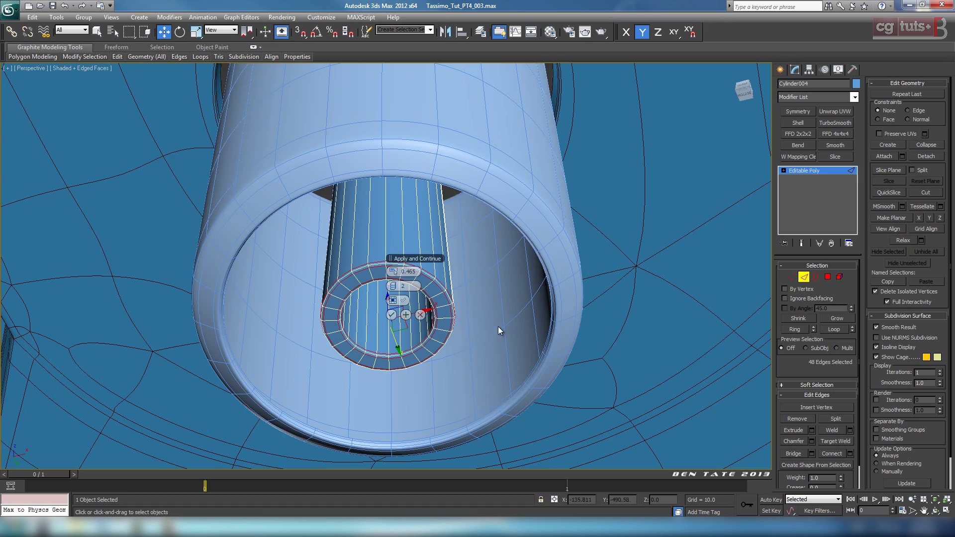
{"action": "middle_click_drag", "start_coordinate": [496, 327], "coordinate": [413, 299], "text": "alt"}
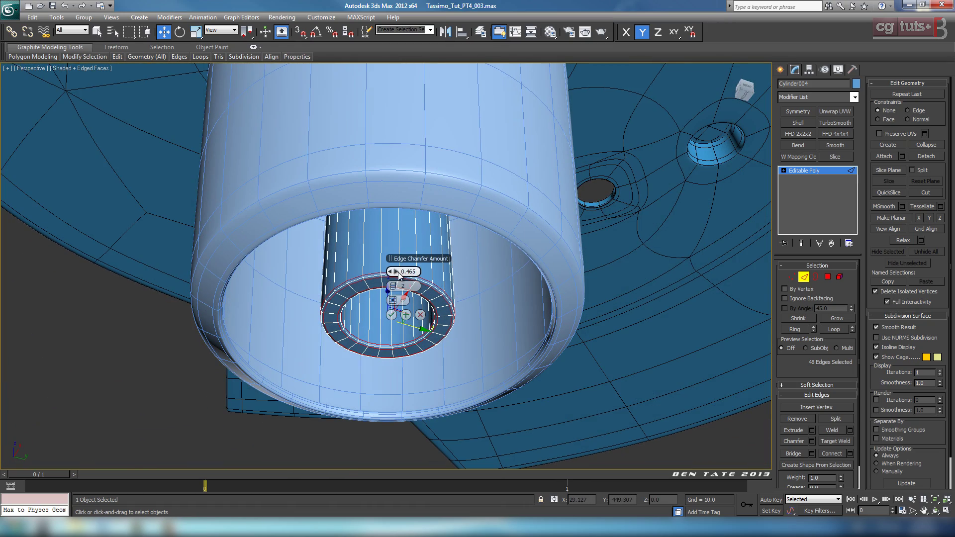
{"action": "left_click_drag", "start_coordinate": [397, 273], "coordinate": [396, 272]}
{"action": "left_click", "coordinate": [392, 315]}
{"action": "middle_click_drag", "start_coordinate": [502, 294], "coordinate": [464, 333]}
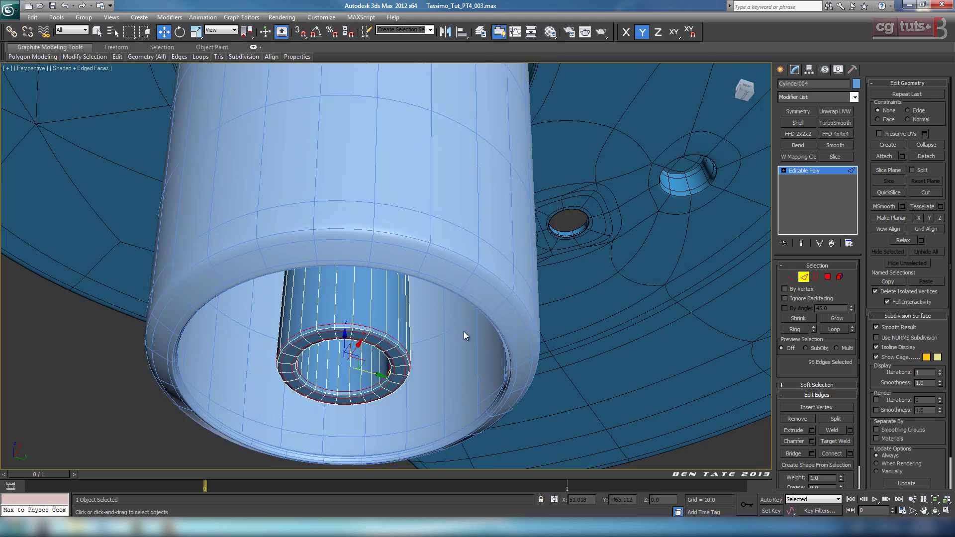
Delete the ring of polygons closing the wall at the inner tube's upper end.
{"action": "scroll", "coordinate": [490, 259], "scroll_direction": "down", "scroll_amount": 8}
{"action": "middle_click_drag", "start_coordinate": [494, 238], "coordinate": [497, 324], "text": "alt"}
{"action": "left_click", "coordinate": [829, 279]}
{"action": "key", "text": "alt+w"}
{"action": "right_click", "coordinate": [323, 367]}
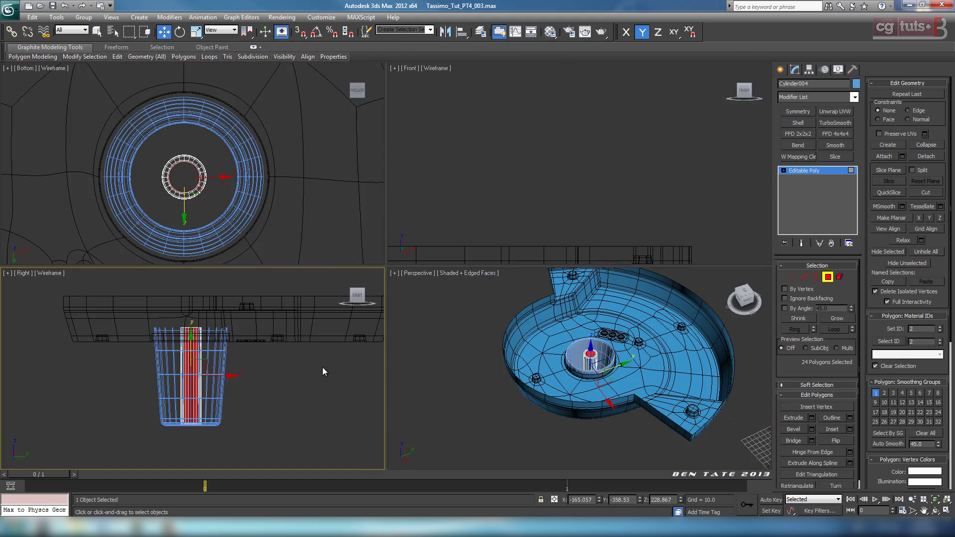
{"action": "key", "text": "alt+w"}
{"action": "left_click_drag", "start_coordinate": [455, 194], "coordinate": [455, 195]}
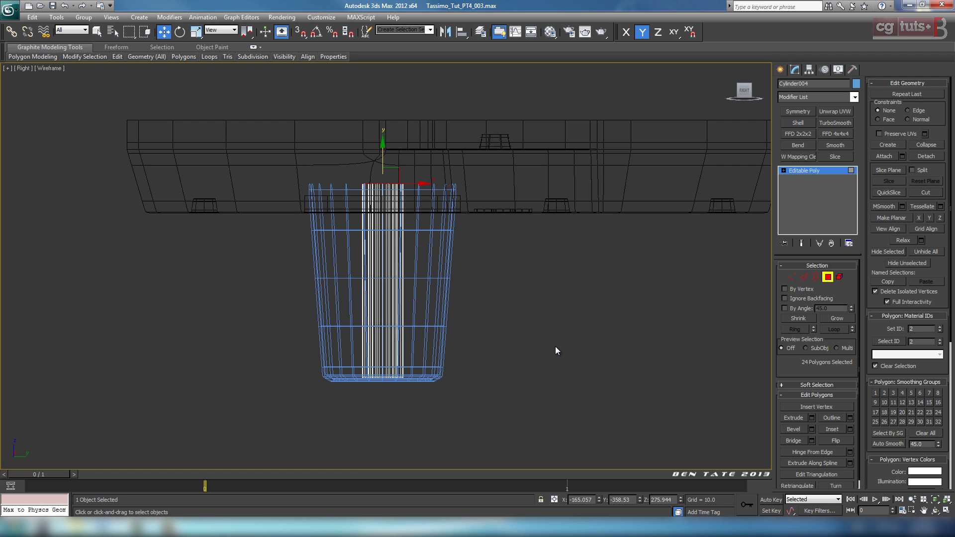
{"action": "left_click", "coordinate": [550, 362]}
{"action": "key", "text": "alt+w"}
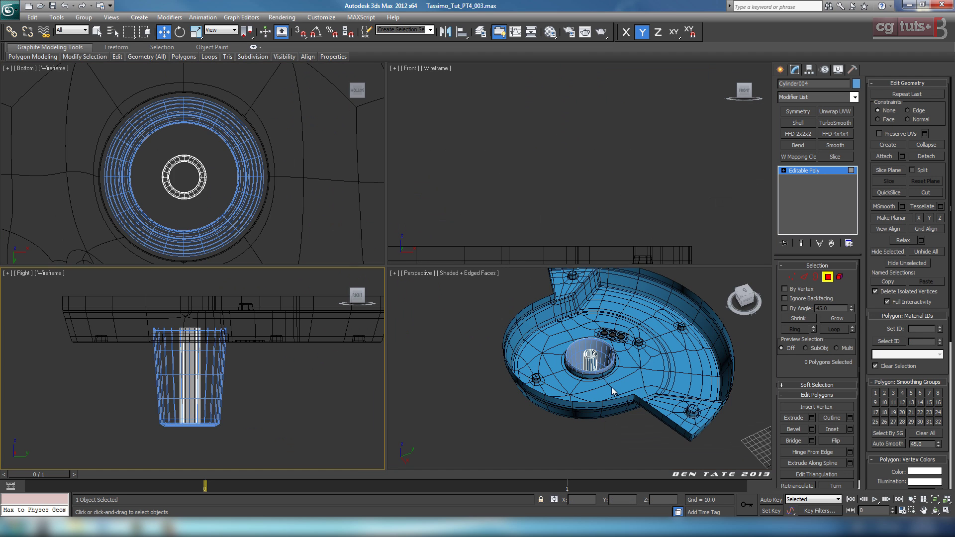
Select the open upper border of the inner tube's inside wall and lower it to about Z 204.
{"action": "right_click", "coordinate": [578, 359]}
{"action": "key", "text": "alt+w"}
{"action": "scroll", "coordinate": [545, 346], "scroll_direction": "up", "scroll_amount": 8}
{"action": "middle_click_drag", "start_coordinate": [531, 314], "coordinate": [428, 338]}
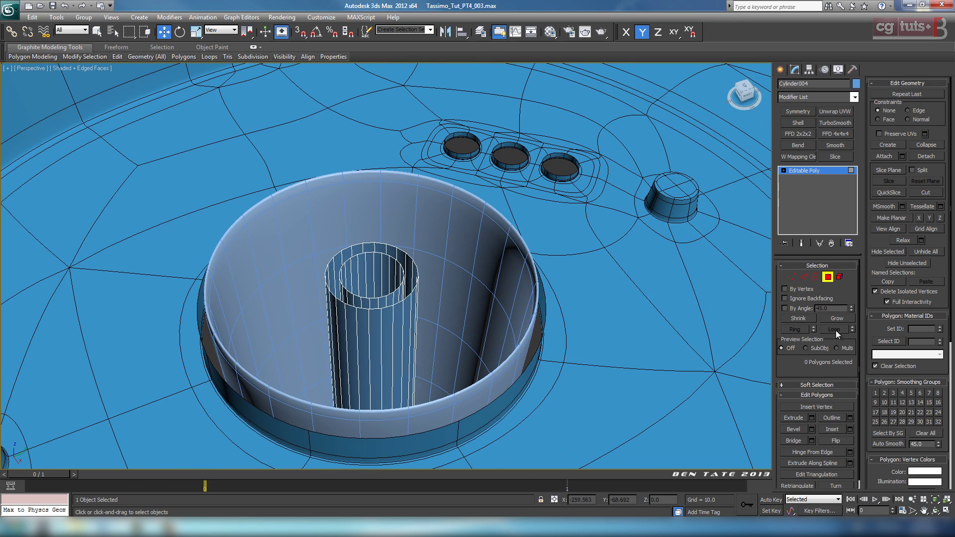
{"action": "left_click", "coordinate": [816, 278]}
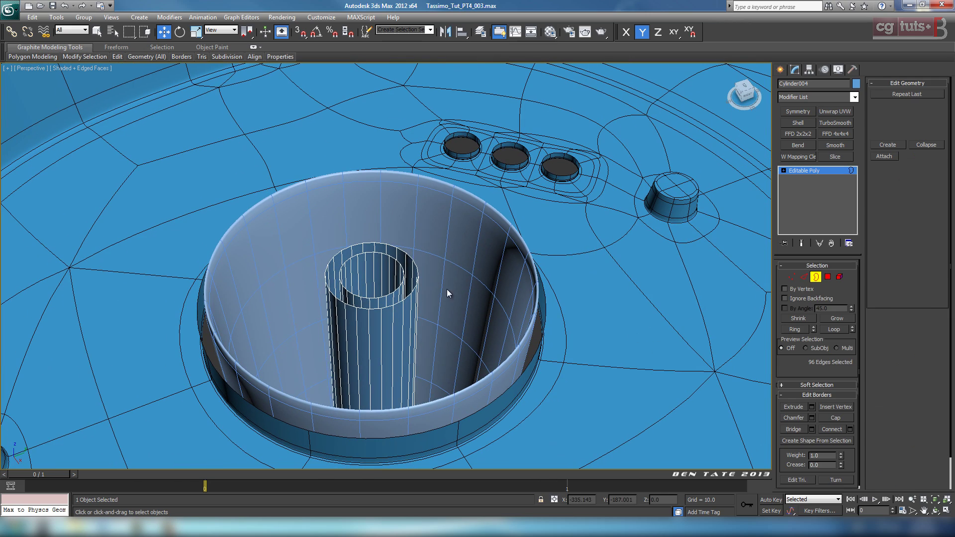
{"action": "left_click", "coordinate": [398, 261]}
{"action": "key", "text": "F3"}
{"action": "key", "text": "F3"}
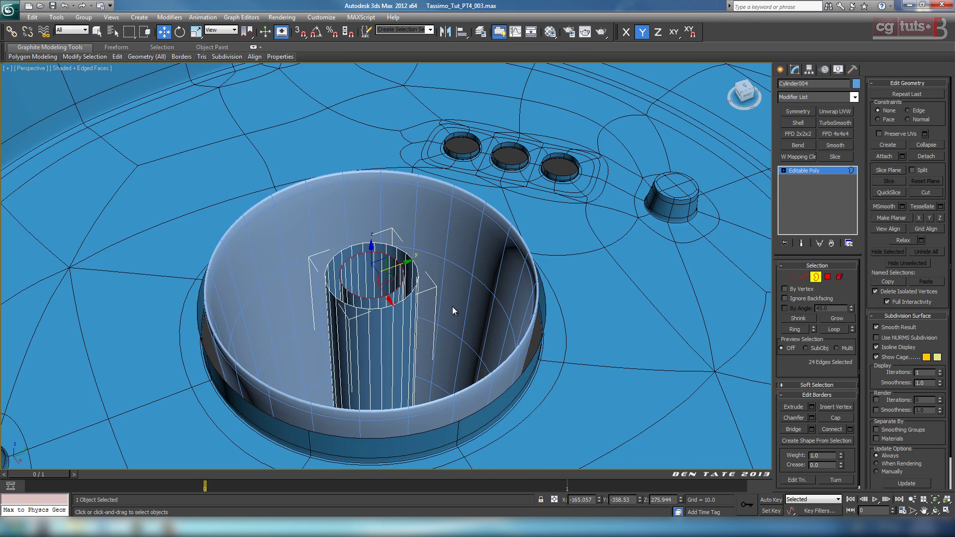
{"action": "key", "text": "alt+w"}
{"action": "right_click", "coordinate": [232, 351]}
{"action": "key", "text": "alt+w"}
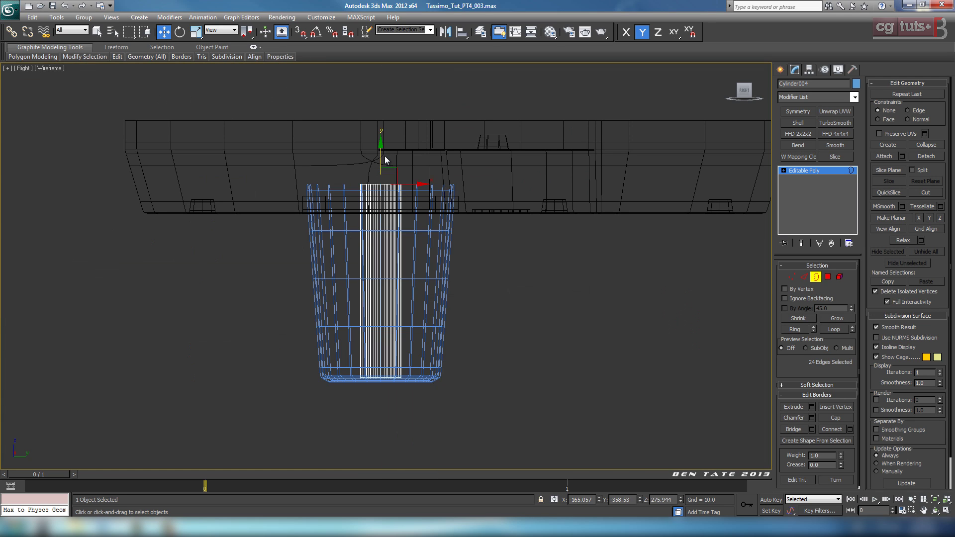
{"action": "left_click_drag", "start_coordinate": [381, 152], "coordinate": [384, 288]}
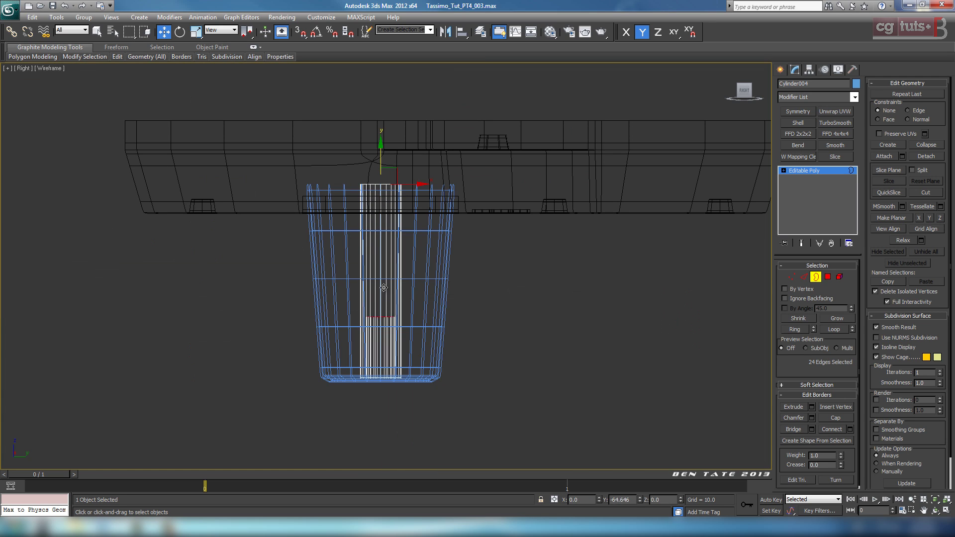
Raise the inside wall's upper border to about Z 227 so it stays hidden within the tube.
{"action": "key", "text": "alt+w"}
{"action": "right_click", "coordinate": [604, 388]}
{"action": "key", "text": "alt+w"}
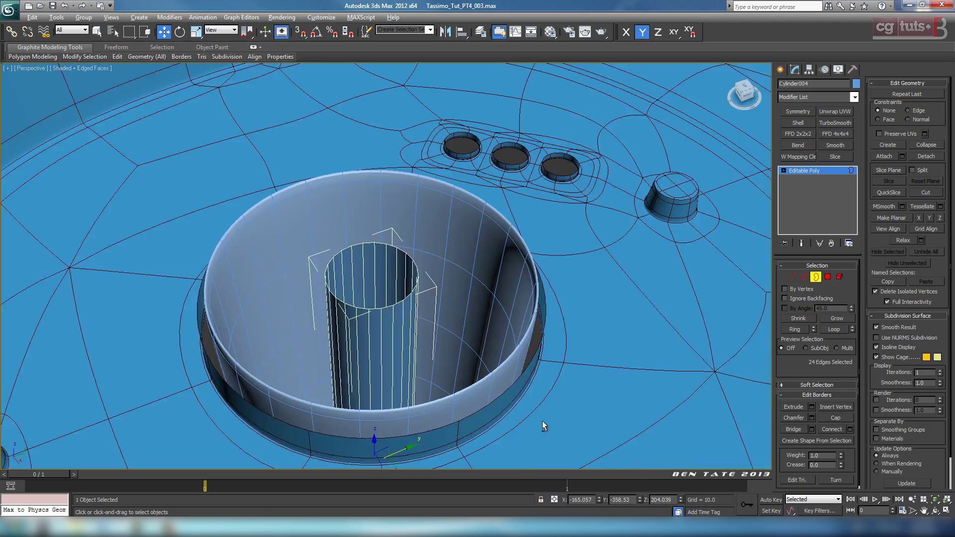
{"action": "middle_click_drag", "start_coordinate": [542, 423], "coordinate": [474, 270], "text": "alt"}
{"action": "scroll", "coordinate": [474, 269], "scroll_direction": "up", "scroll_amount": 4}
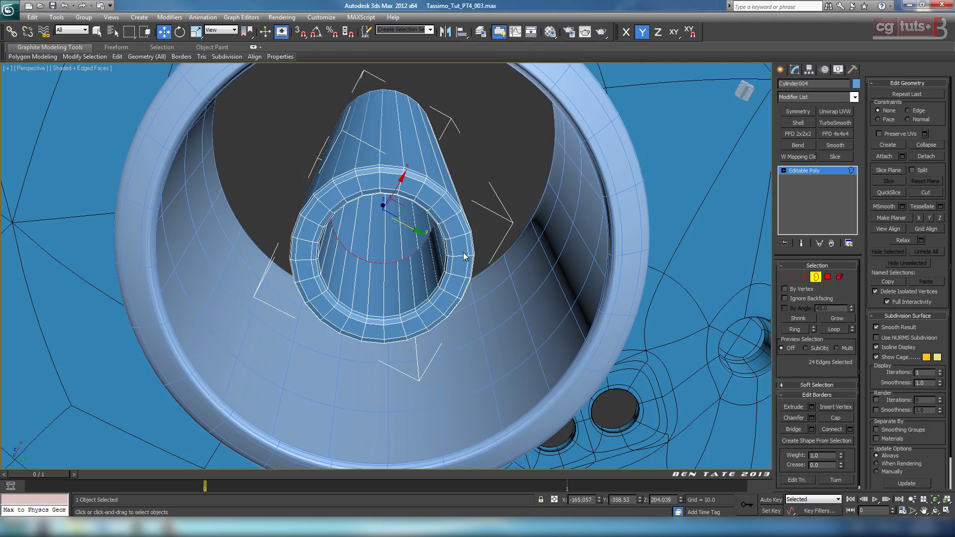
{"action": "middle_click_drag", "start_coordinate": [444, 191], "coordinate": [443, 213], "text": "alt"}
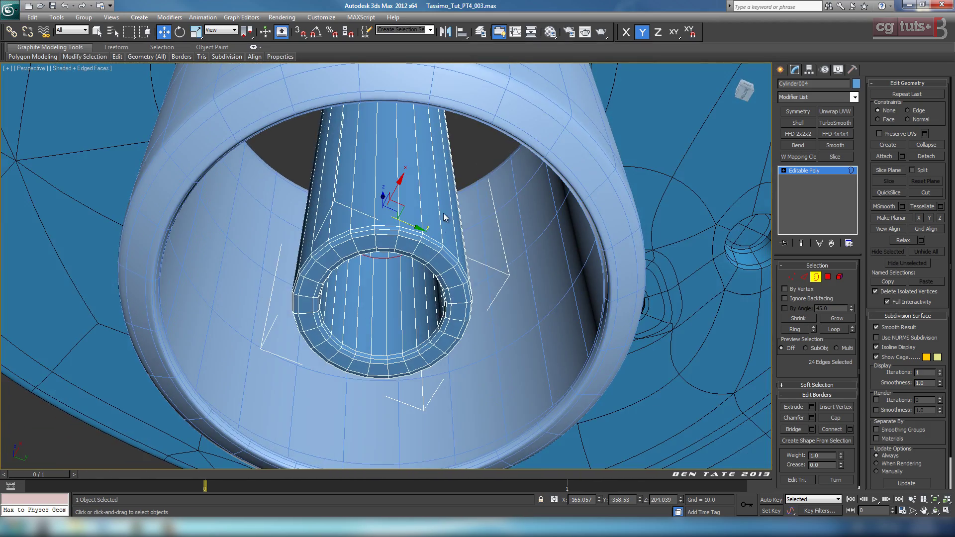
{"action": "left_click_drag", "start_coordinate": [383, 195], "coordinate": [383, 126]}
{"action": "key", "text": "alt+w"}
{"action": "right_click", "coordinate": [227, 404]}
{"action": "key", "text": "alt+w"}
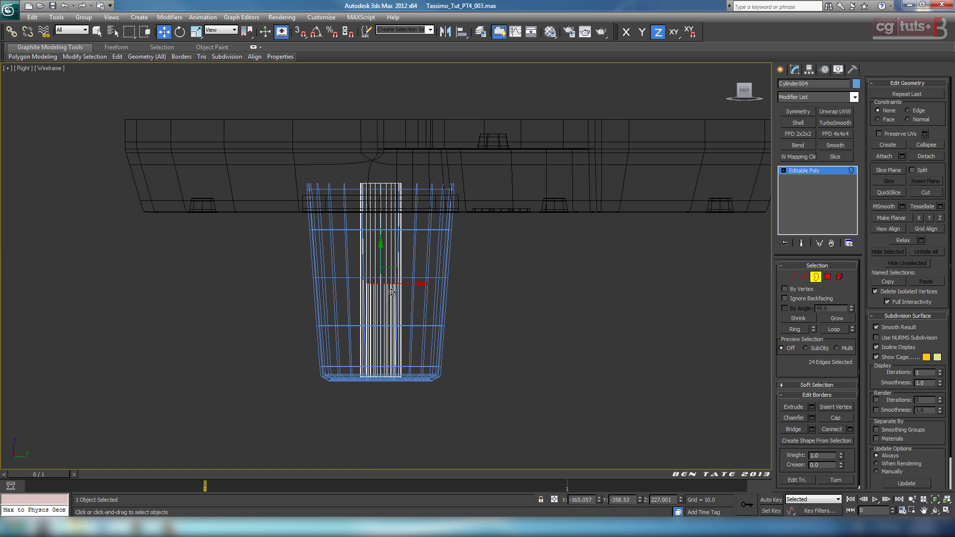
{"action": "key", "text": "alt+w"}
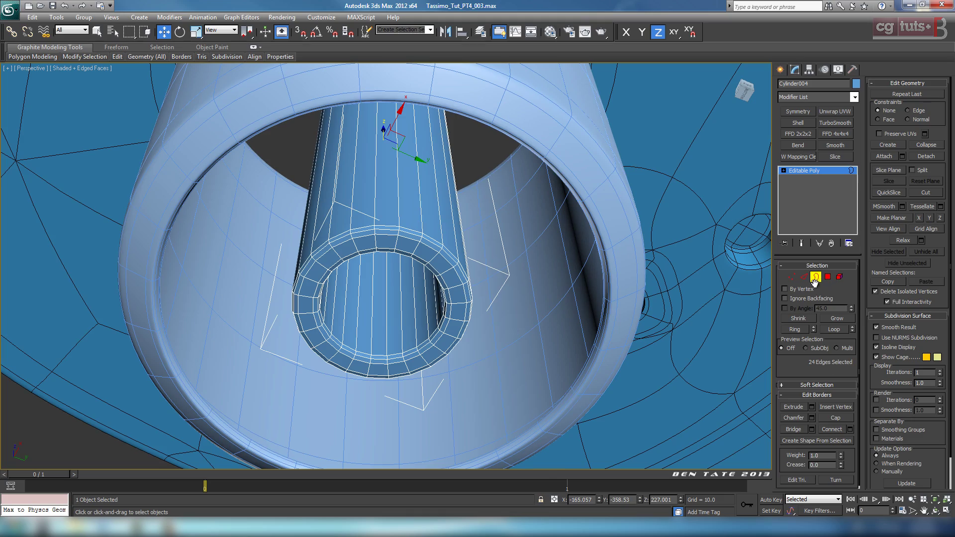
Apply TurboSmooth with Isoline Display to the inner tube and inspect the shaded result without edges.
{"action": "left_click", "coordinate": [817, 277]}
{"action": "scroll", "coordinate": [567, 299], "scroll_direction": "down", "scroll_amount": 10}
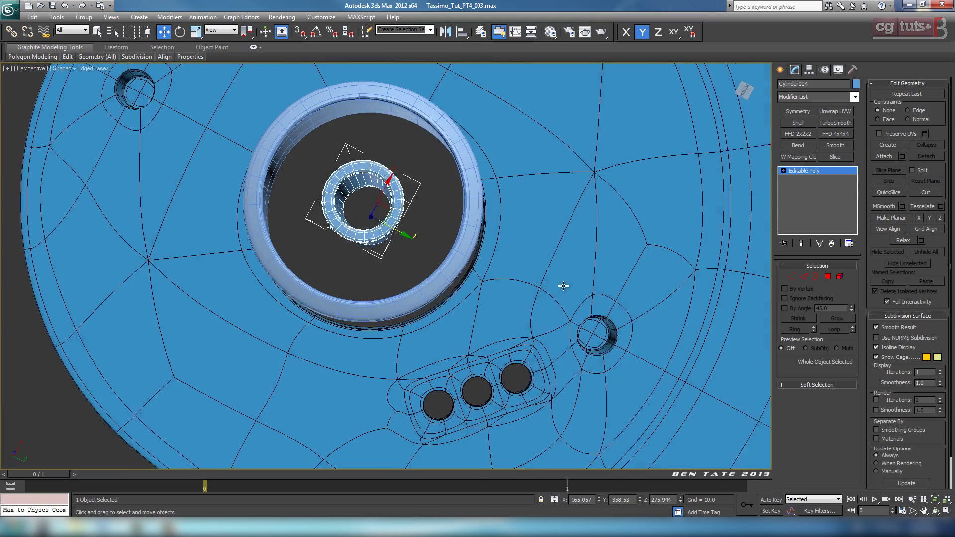
{"action": "mouse_move", "coordinate": [567, 295]}
{"action": "middle_mouse_down", "text": "alt"}
{"action": "mouse_move", "coordinate": [561, 304]}
{"action": "mouse_move", "coordinate": [551, 294]}
{"action": "mouse_move", "coordinate": [558, 311]}
{"action": "middle_mouse_up", "text": "alt"}
{"action": "left_click", "coordinate": [836, 123]}
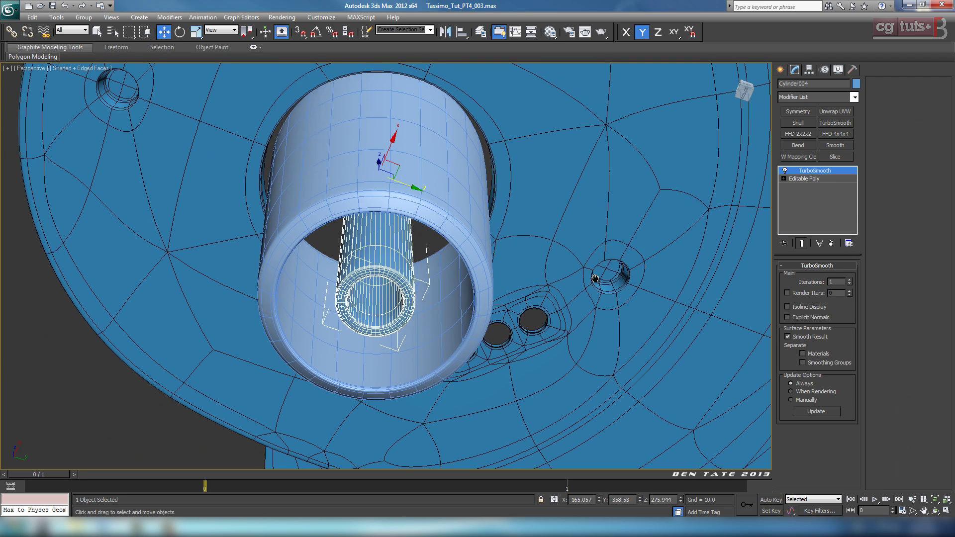
{"action": "left_click", "coordinate": [788, 307]}
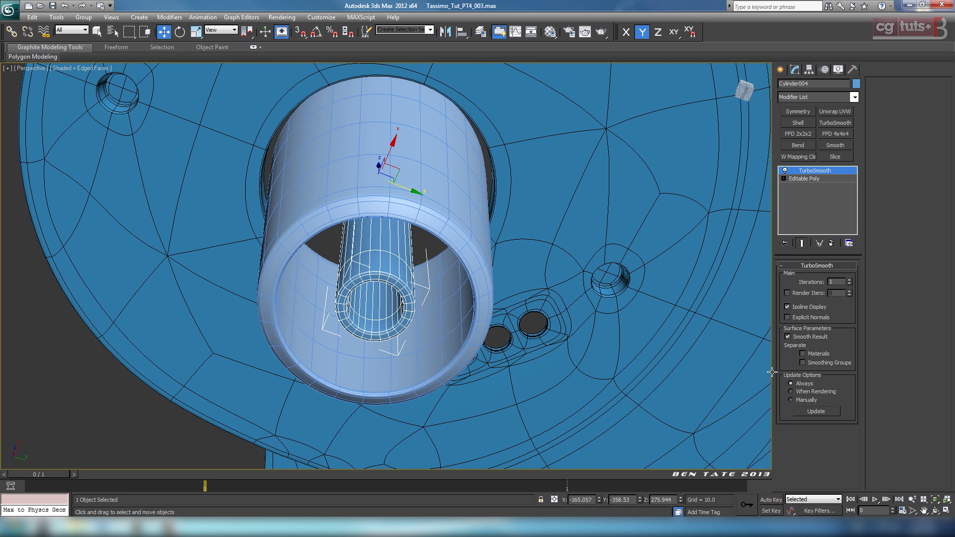
{"action": "key", "text": "F4"}
{"action": "scroll", "coordinate": [573, 328], "scroll_direction": "down", "scroll_amount": 3}
{"action": "middle_click_drag", "start_coordinate": [577, 312], "coordinate": [534, 344], "text": "alt"}
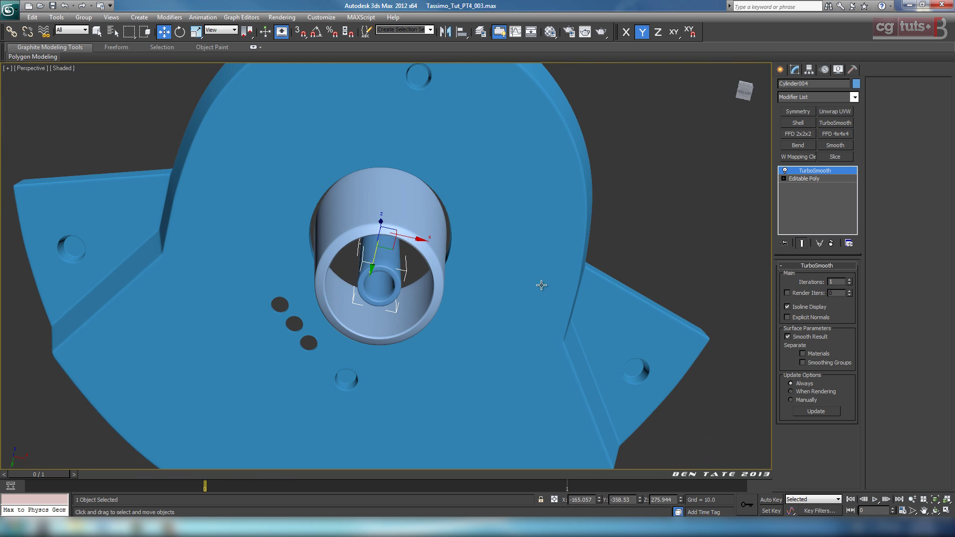
{"action": "middle_click_drag", "start_coordinate": [542, 285], "coordinate": [620, 329], "text": "alt"}
{"action": "scroll", "coordinate": [535, 332], "scroll_direction": "down", "scroll_amount": 5}
{"action": "scroll", "coordinate": [577, 362], "scroll_direction": "up", "scroll_amount": 3}
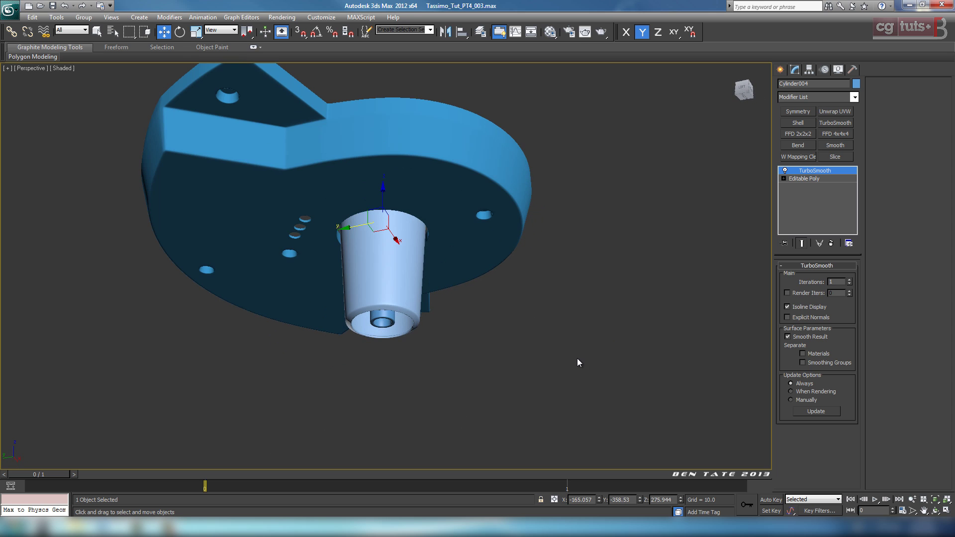
Give the base plate, nozzle and inner tube a black object colour and assign them the blue 07 - Default material.
{"action": "key", "text": "F4"}
{"action": "left_click_drag", "start_coordinate": [411, 326], "coordinate": [412, 327]}
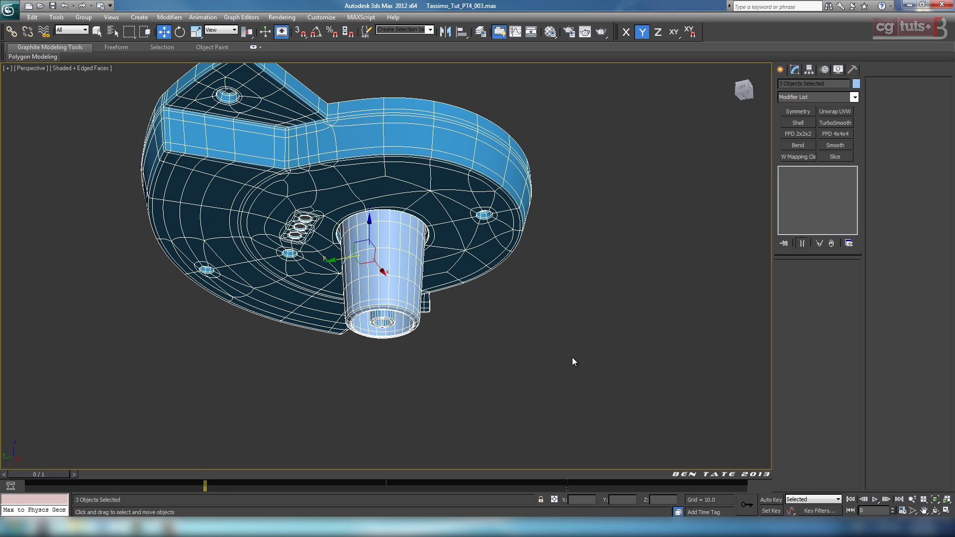
{"action": "left_click", "coordinate": [856, 86]}
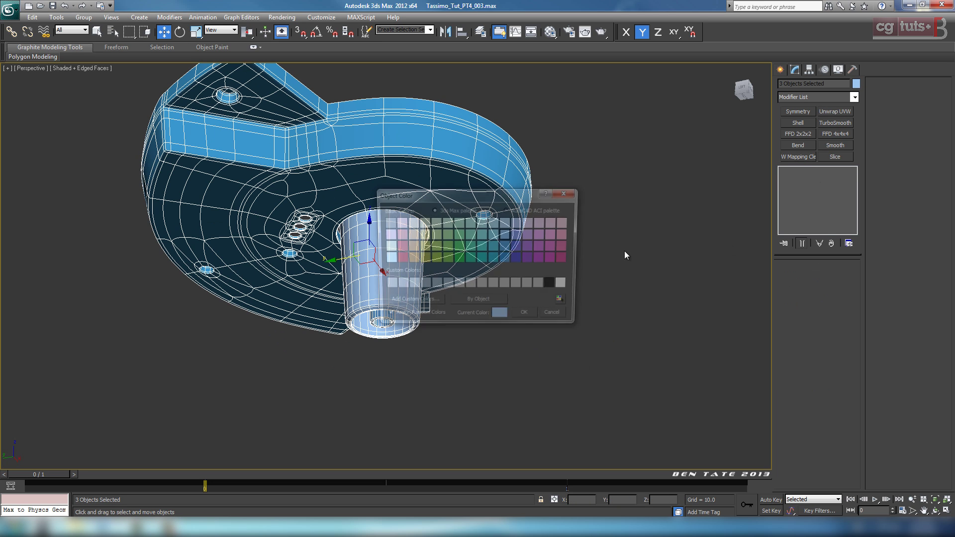
{"action": "left_click", "coordinate": [529, 318]}
{"action": "key", "text": "m"}
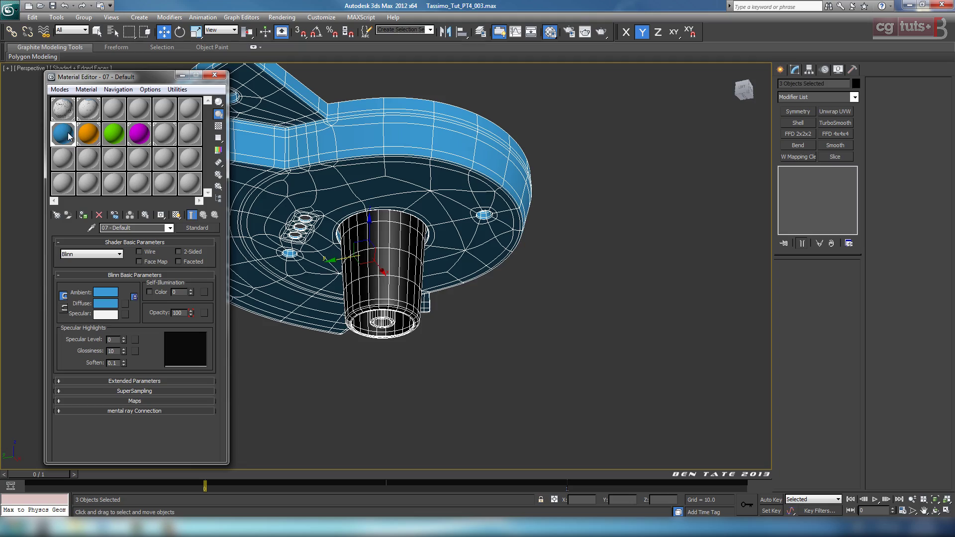
{"action": "left_click", "coordinate": [87, 212]}
{"action": "left_click", "coordinate": [217, 75]}
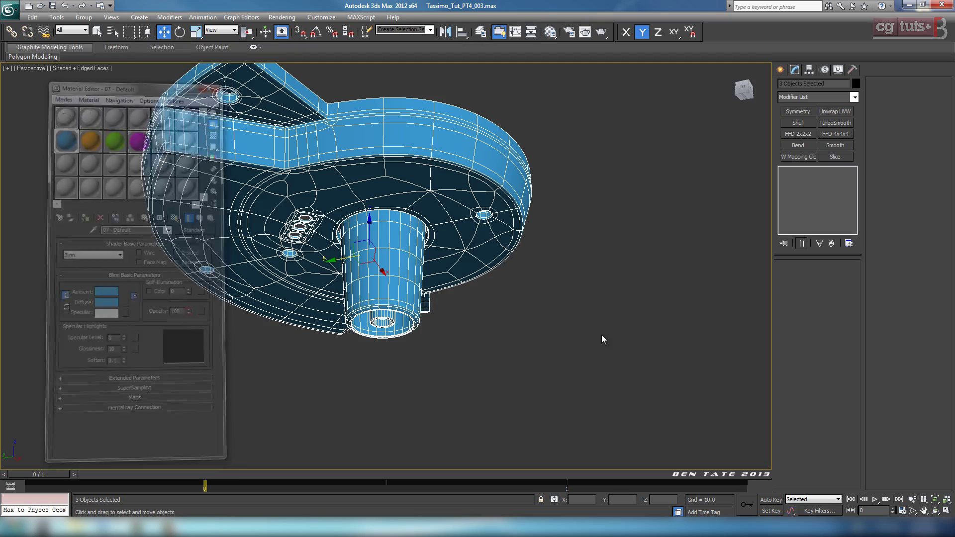
{"action": "left_click", "coordinate": [601, 336]}
Scale the nozzle and inner tube together to 102% in the bottom view.
{"action": "mouse_move", "coordinate": [554, 313]}
{"action": "middle_mouse_down", "text": "alt"}
{"action": "mouse_move", "coordinate": [498, 258]}
{"action": "mouse_move", "coordinate": [424, 300]}
{"action": "mouse_move", "coordinate": [461, 277]}
{"action": "mouse_move", "coordinate": [440, 223]}
{"action": "mouse_move", "coordinate": [446, 194]}
{"action": "mouse_move", "coordinate": [442, 216]}
{"action": "middle_mouse_up", "text": "alt"}
{"action": "key", "text": "alt+w"}
{"action": "right_click", "coordinate": [251, 186]}
{"action": "key", "text": "alt+w"}
{"action": "key", "text": "F3"}
{"action": "left_click_drag", "start_coordinate": [384, 171], "coordinate": [488, 250]}
{"action": "middle_click_drag", "start_coordinate": [510, 167], "coordinate": [508, 194]}
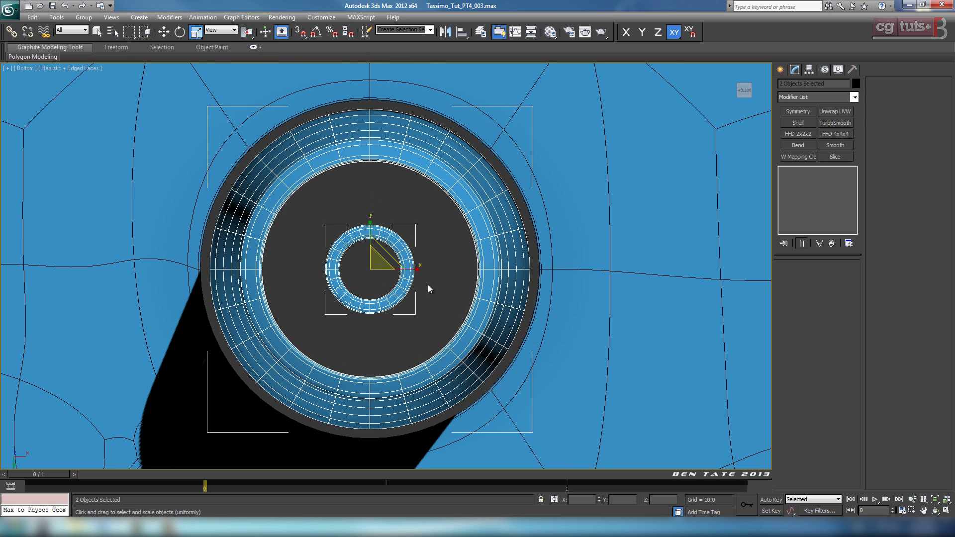
{"action": "middle_click_drag", "start_coordinate": [508, 250], "coordinate": [510, 254]}
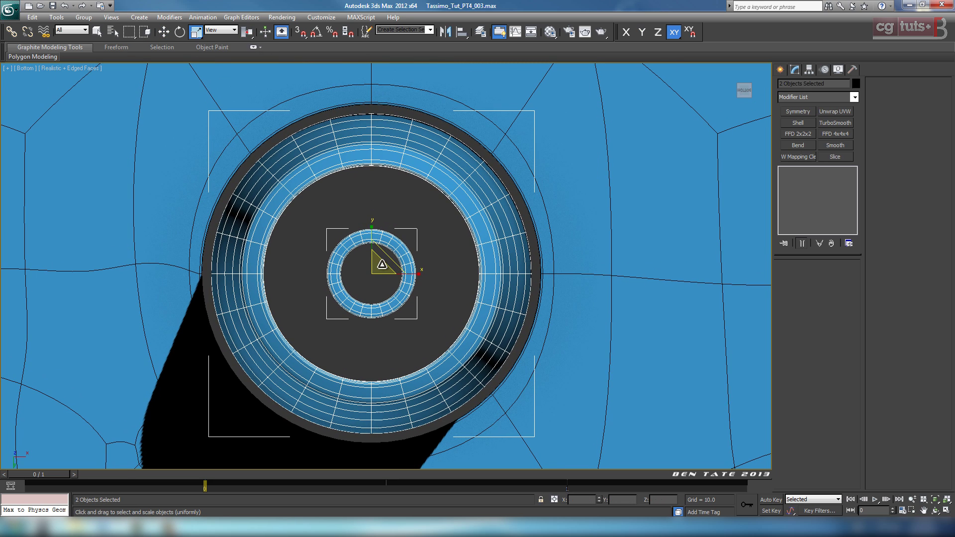
{"action": "left_click_drag", "start_coordinate": [384, 264], "coordinate": [386, 263]}
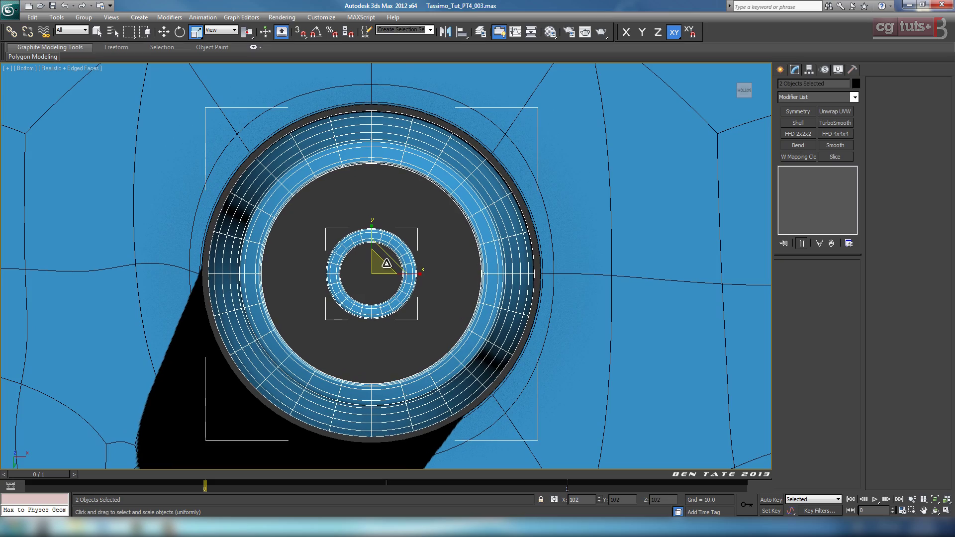
Examine the enlarged nozzle's fit in the base plate opening in the perspective and bottom views.
{"action": "key", "text": "alt+w"}
{"action": "right_click", "coordinate": [524, 384]}
{"action": "key", "text": "alt+w"}
{"action": "left_click", "coordinate": [524, 362]}
{"action": "middle_click_drag", "start_coordinate": [520, 354], "coordinate": [509, 231], "text": "alt"}
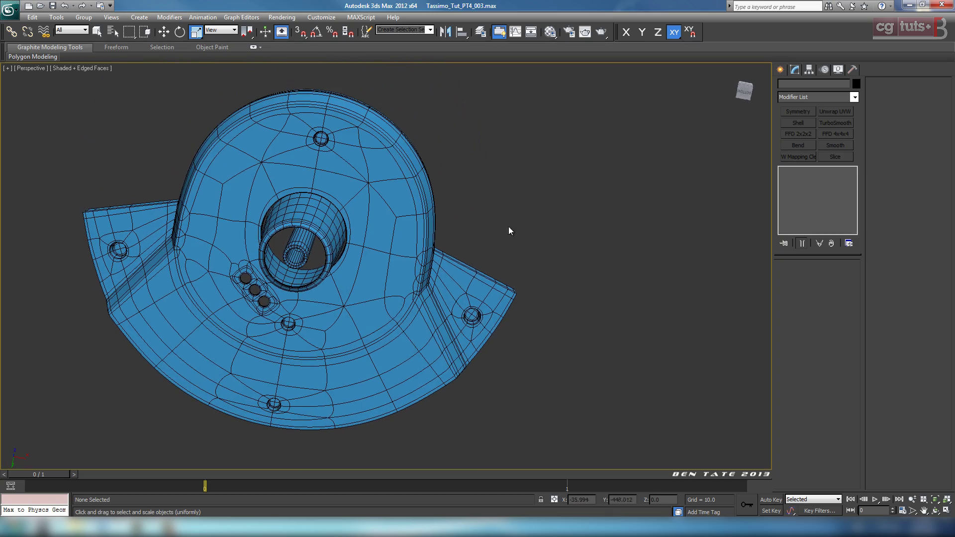
{"action": "key", "text": "alt+w"}
{"action": "left_click", "coordinate": [213, 175]}
{"action": "key", "text": "alt+w"}
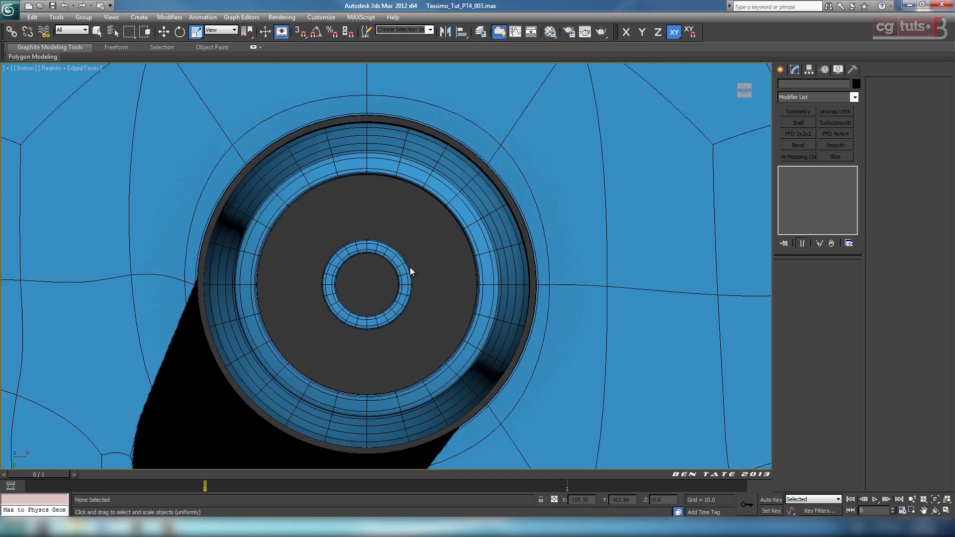
{"action": "scroll", "coordinate": [428, 272], "scroll_direction": "down", "scroll_amount": 5}
{"action": "scroll", "coordinate": [444, 275], "scroll_direction": "up", "scroll_amount": 6}
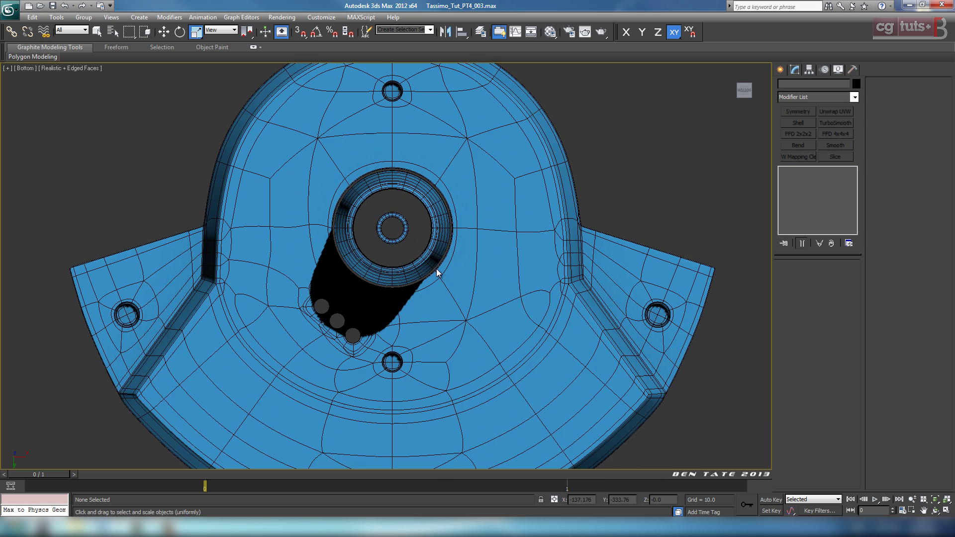
Draw an OilTank over the outermost of the three small holes, radius about 4.8, height about 8.5 and cap height about 1.2.
{"action": "middle_click_drag", "start_coordinate": [440, 269], "coordinate": [439, 249]}
{"action": "key", "text": "F3"}
{"action": "scroll", "coordinate": [420, 290], "scroll_direction": "up", "scroll_amount": 6}
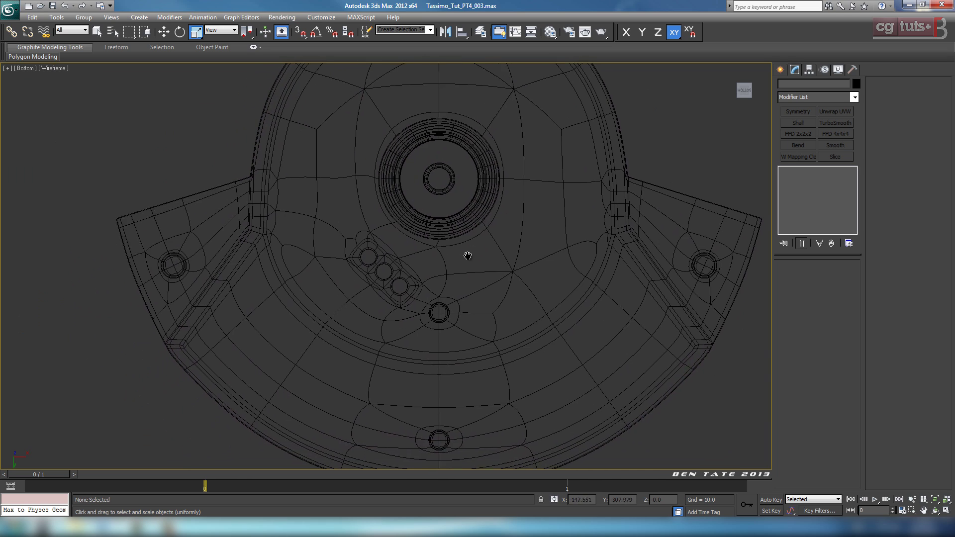
{"action": "scroll", "coordinate": [402, 269], "scroll_direction": "up", "scroll_amount": 3}
{"action": "middle_click_drag", "start_coordinate": [401, 253], "coordinate": [523, 300]}
{"action": "scroll", "coordinate": [447, 258], "scroll_direction": "up", "scroll_amount": 3}
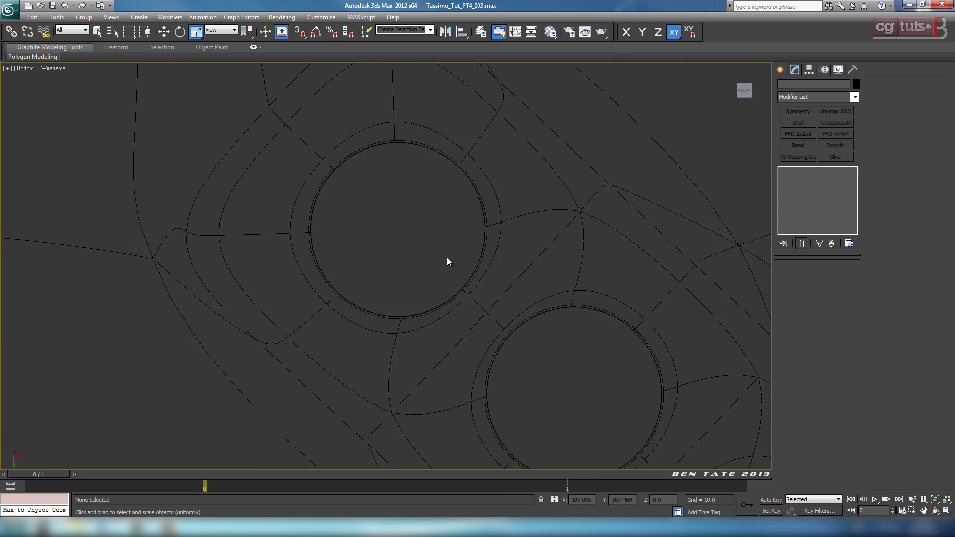
{"action": "middle_click_drag", "start_coordinate": [434, 234], "coordinate": [446, 248]}
{"action": "left_click", "coordinate": [781, 69]}
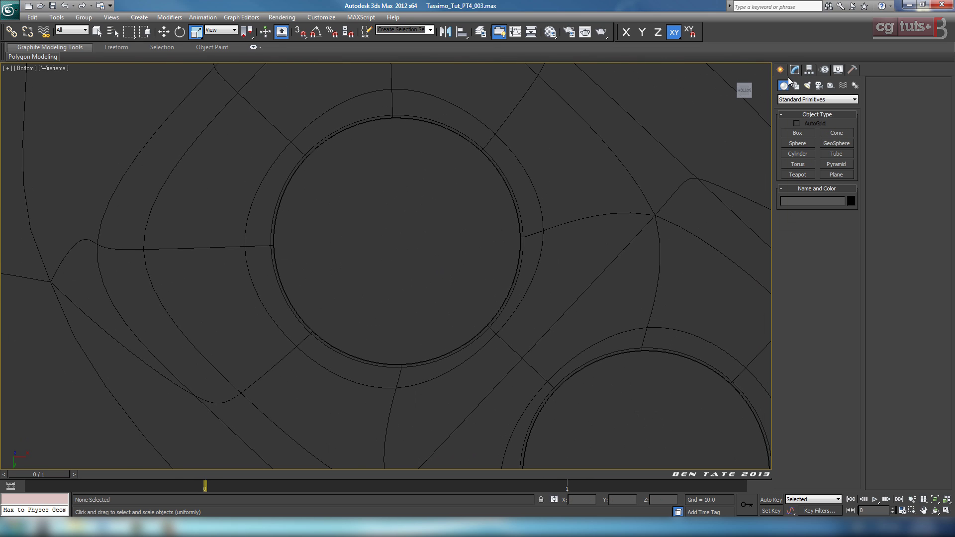
{"action": "left_click", "coordinate": [842, 101]}
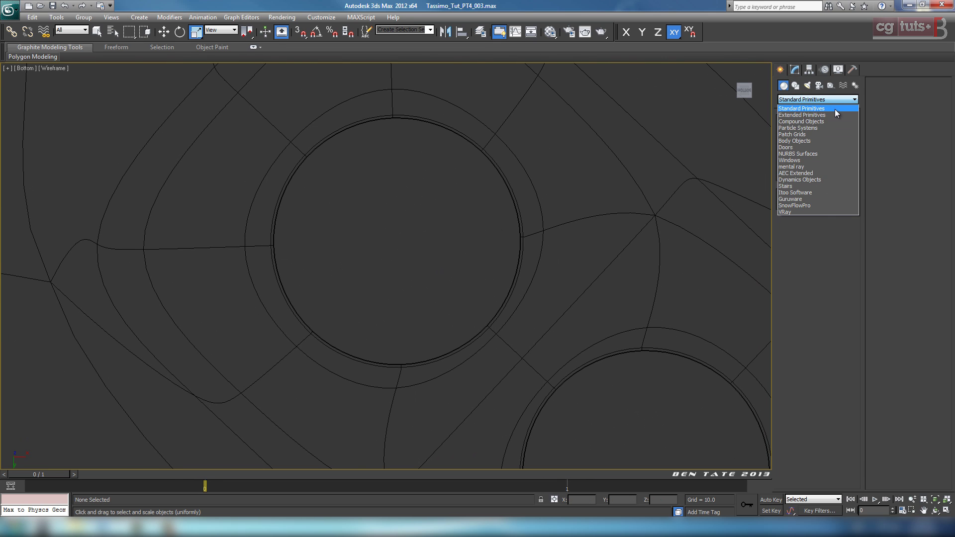
{"action": "left_click", "coordinate": [833, 115]}
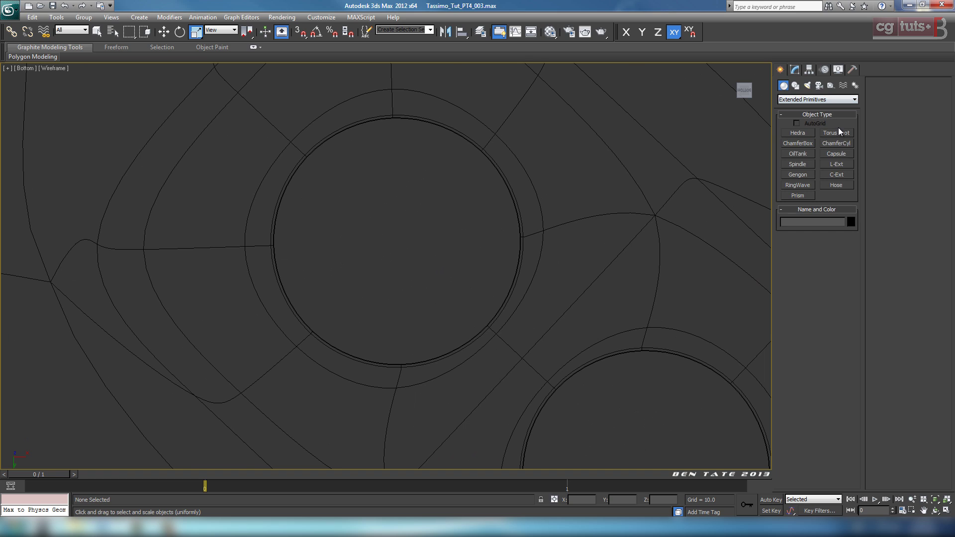
{"action": "left_click", "coordinate": [809, 155]}
{"action": "middle_click_drag", "start_coordinate": [539, 267], "coordinate": [503, 273]}
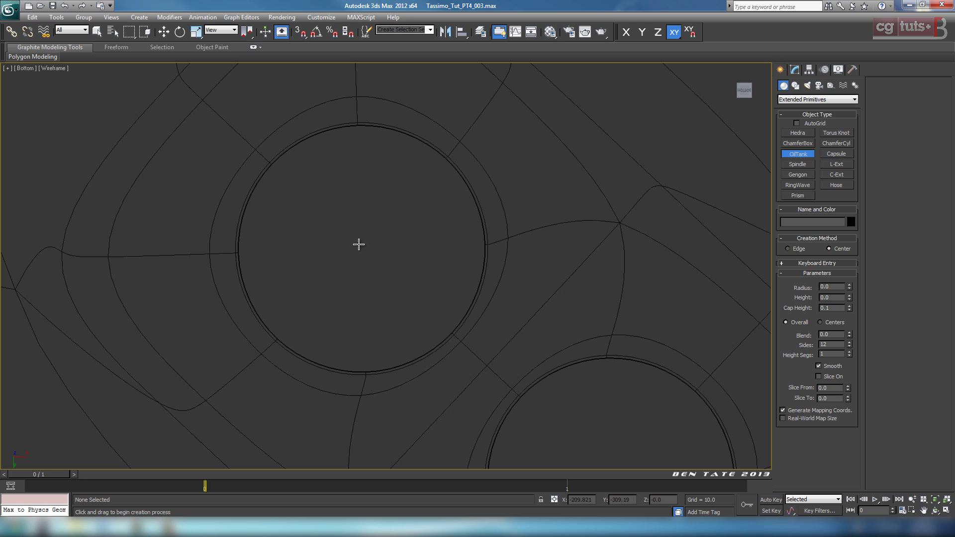
{"action": "left_click_drag", "start_coordinate": [355, 258], "coordinate": [349, 363]}
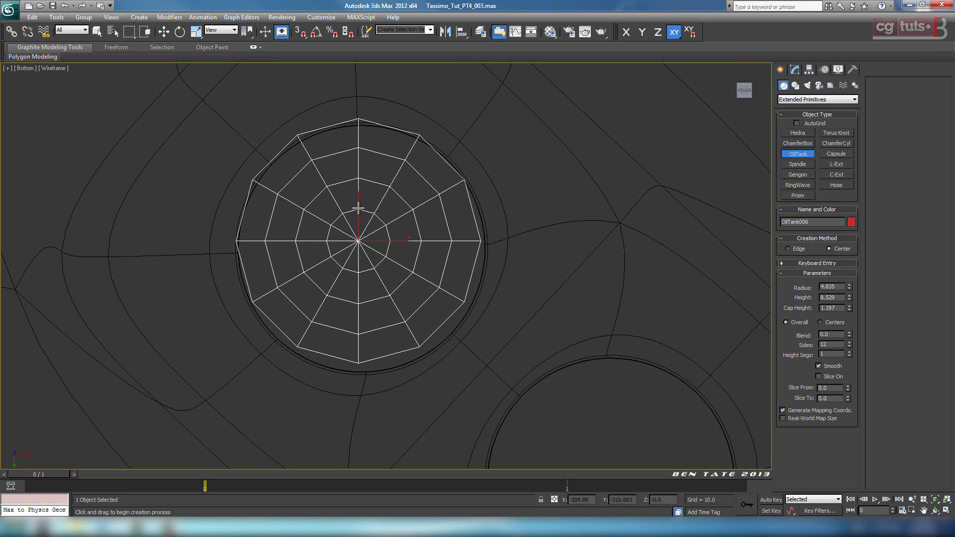
Center the OilTank in its hole and set cap height about 2.13, 24 sides and radius about 4.69.
{"action": "left_click", "coordinate": [163, 31]}
{"action": "left_click_drag", "start_coordinate": [374, 226], "coordinate": [377, 235]}
{"action": "left_click", "coordinate": [794, 71]}
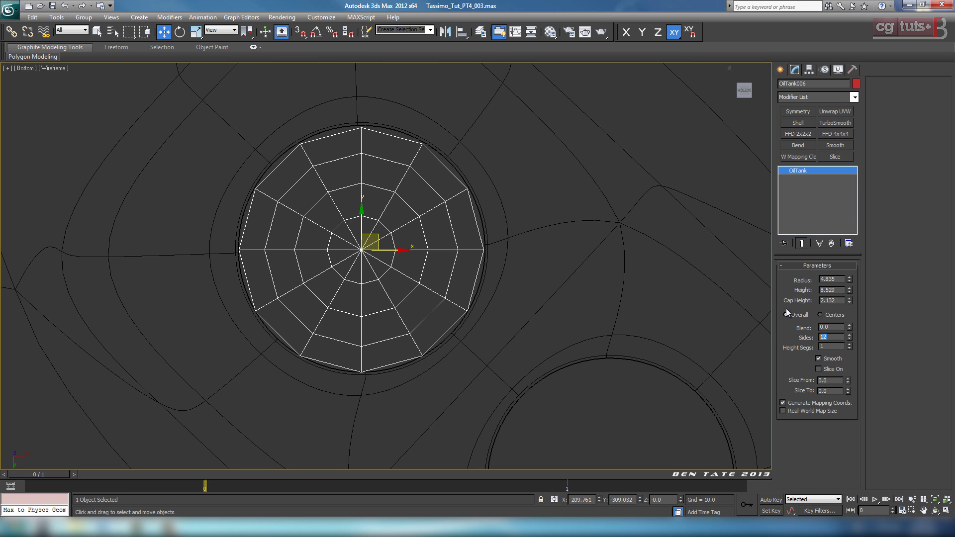
{"action": "type", "text": "24"}
{"action": "key", "text": "Return"}
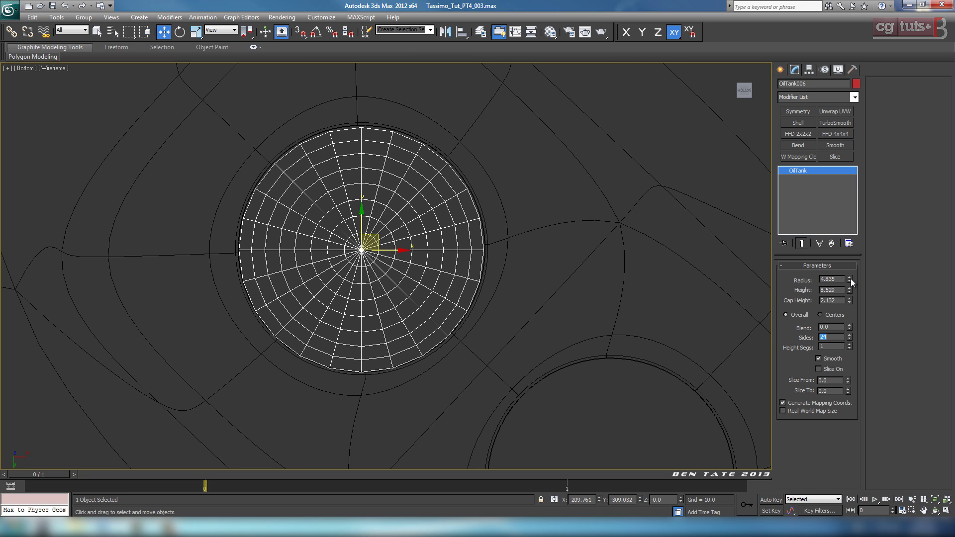
{"action": "left_click_drag", "start_coordinate": [851, 280], "coordinate": [851, 281]}
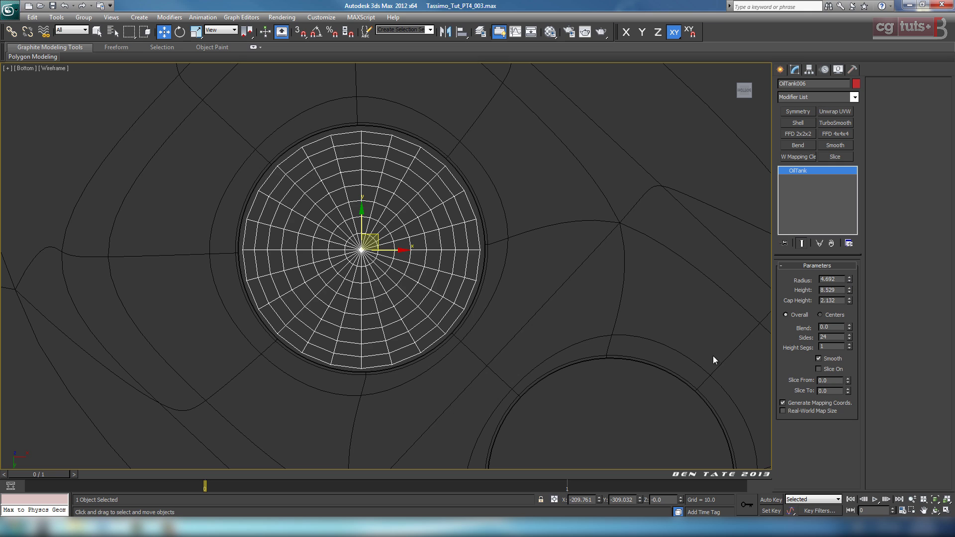
Raise the OilTank vertically to Z about 267.2 so only its lower part protrudes below the base plate.
{"action": "key", "text": "alt+w"}
{"action": "key", "text": "alt+w"}
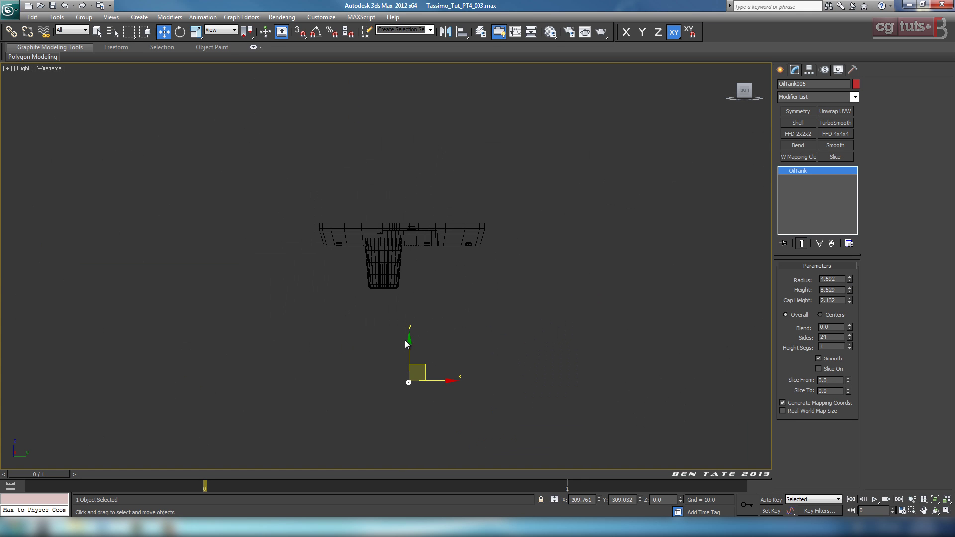
{"action": "key", "text": "z"}
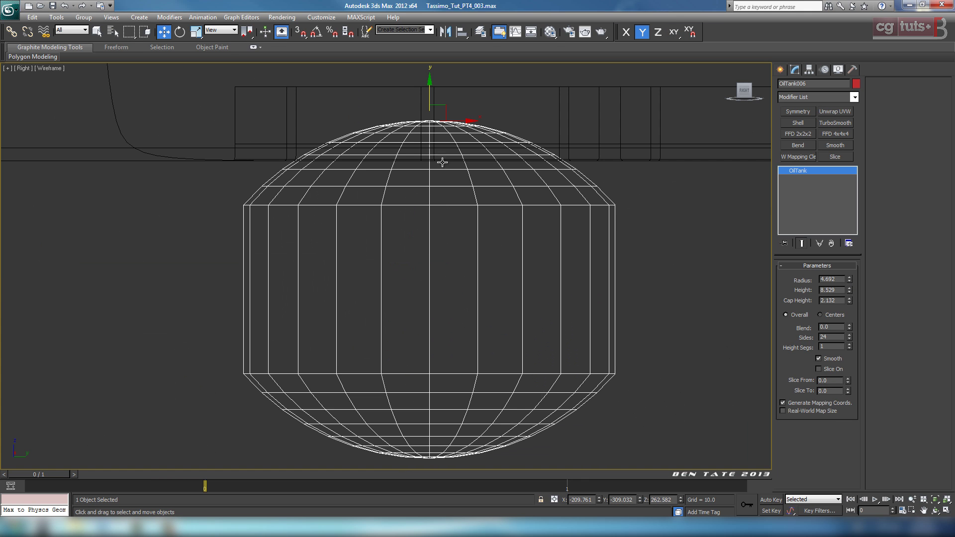
{"action": "middle_click_drag", "start_coordinate": [442, 163], "coordinate": [416, 228]}
{"action": "left_click_drag", "start_coordinate": [408, 234], "coordinate": [408, 53]}
{"action": "scroll", "coordinate": [423, 170], "scroll_direction": "down", "scroll_amount": 2}
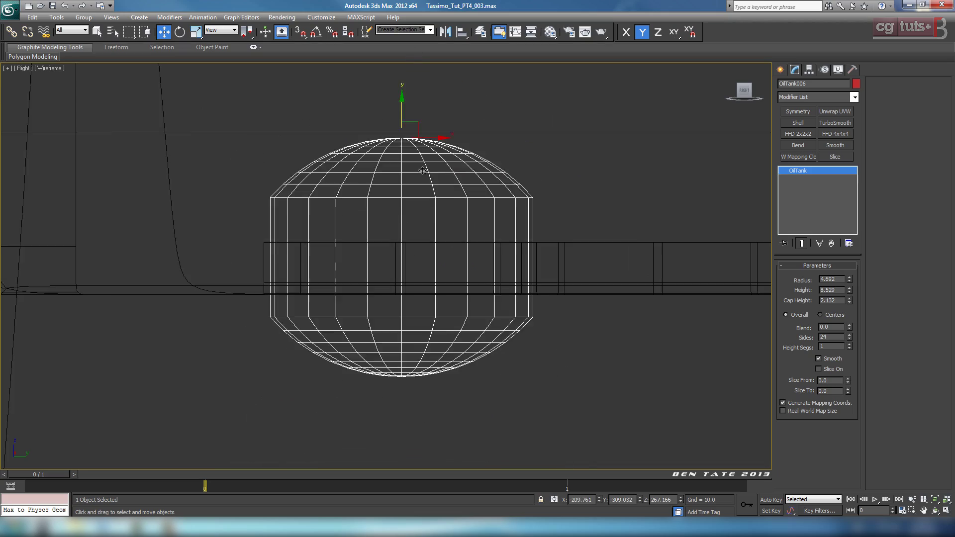
Flatten the OilTank's rounded ends by setting its cap height to 1.6.
{"action": "key", "text": "alt+w"}
{"action": "right_click", "coordinate": [576, 372]}
{"action": "key", "text": "alt+w"}
{"action": "key", "text": "z"}
{"action": "middle_click_drag", "start_coordinate": [576, 371], "coordinate": [495, 351], "text": "alt"}
{"action": "scroll", "coordinate": [496, 351], "scroll_direction": "up", "scroll_amount": 3}
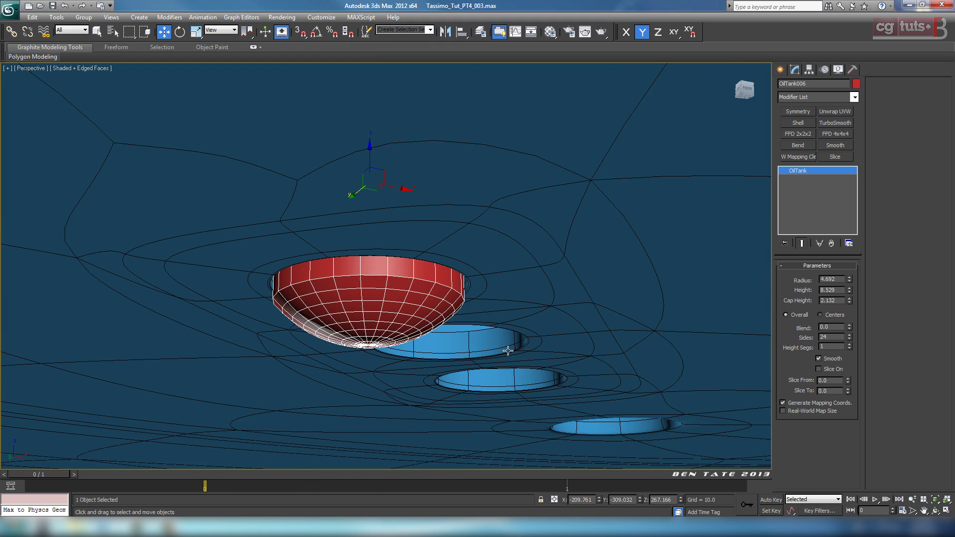
{"action": "mouse_move", "coordinate": [852, 301]}
{"action": "left_mouse_down"}
{"action": "mouse_move", "coordinate": [852, 313]}
{"action": "mouse_move", "coordinate": [851, 301]}
{"action": "left_mouse_up"}
{"action": "key", "text": "alt+w"}
{"action": "key", "text": "alt+w"}
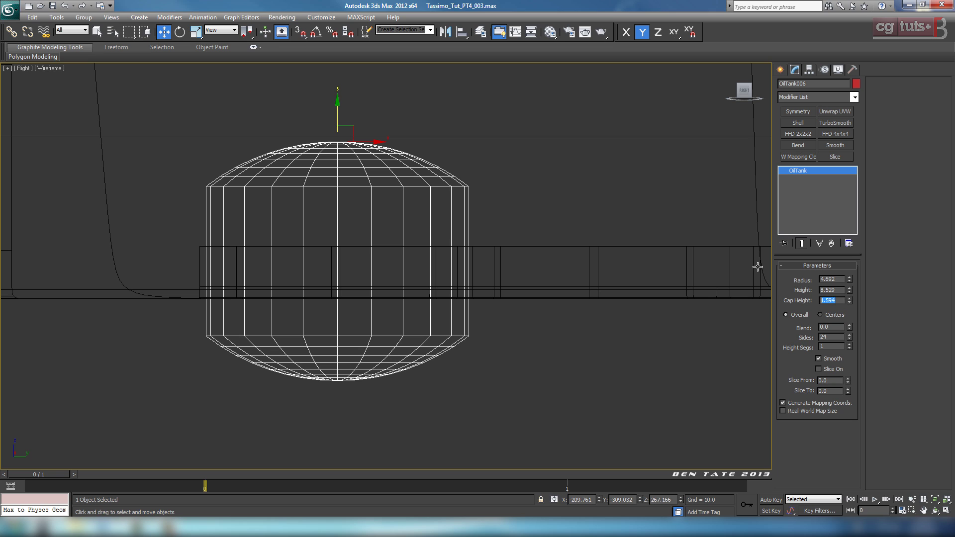
{"action": "key", "text": "Return"}
{"action": "scroll", "coordinate": [420, 288], "scroll_direction": "down", "scroll_amount": 5}
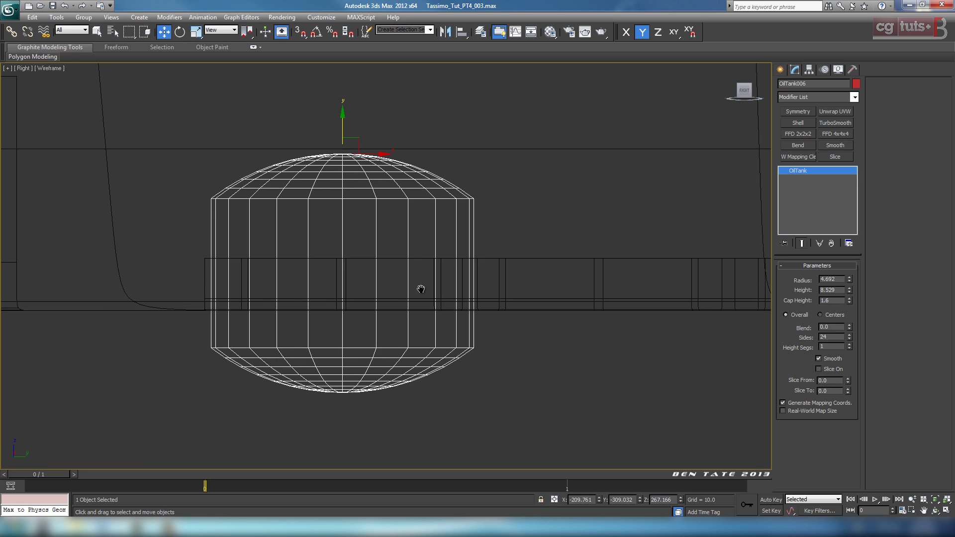
Inspect the flattened OilTank in the perspective view and convert it to an Editable Poly.
{"action": "middle_click_drag", "start_coordinate": [488, 342], "coordinate": [478, 293]}
{"action": "key", "text": "alt+w"}
{"action": "right_click", "coordinate": [564, 398]}
{"action": "key", "text": "alt+w"}
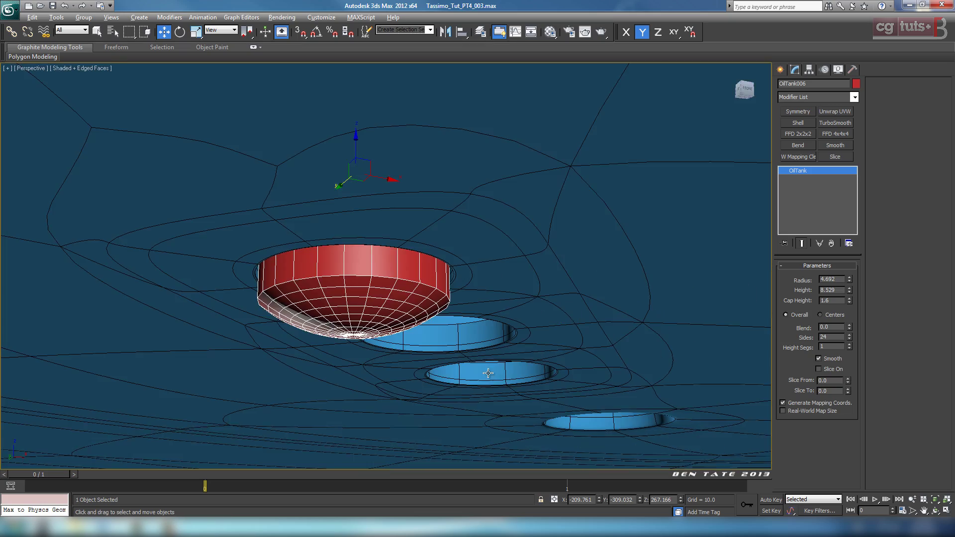
{"action": "middle_click_drag", "start_coordinate": [488, 374], "coordinate": [521, 361], "text": "alt"}
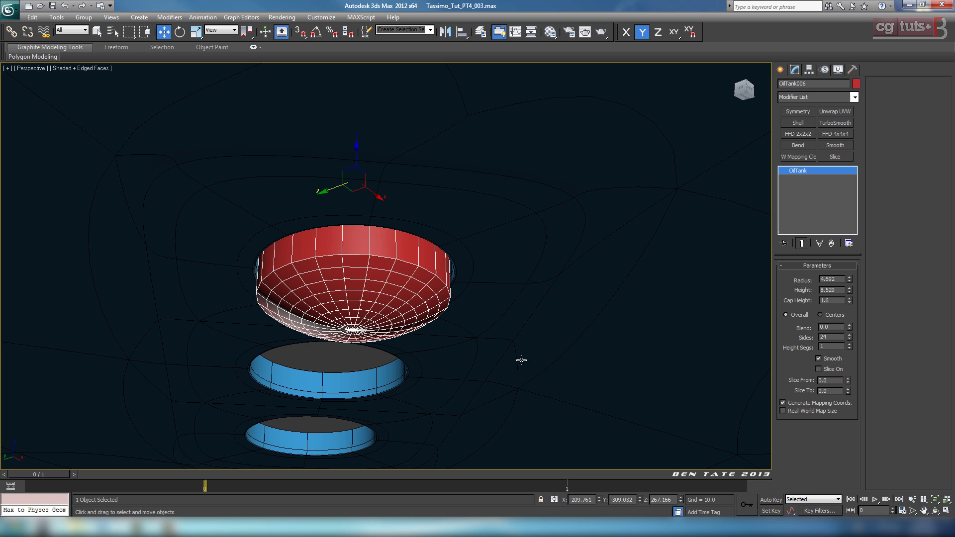
{"action": "right_click", "coordinate": [438, 301]}
{"action": "left_click", "coordinate": [546, 389]}
Delete all polygons of the upper cap of the converted OilTank.
{"action": "key", "text": "alt+w"}
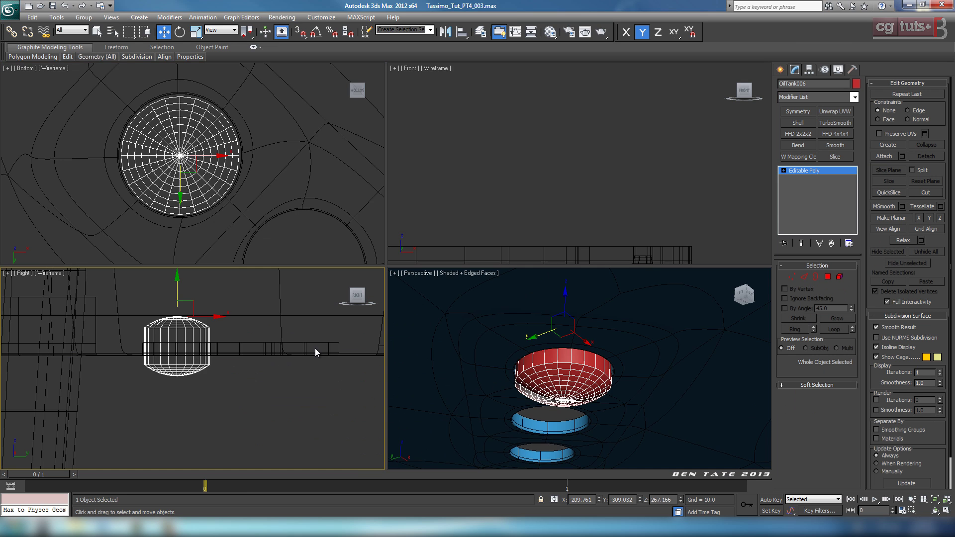
{"action": "key", "text": "alt+w"}
{"action": "scroll", "coordinate": [367, 375], "scroll_direction": "up", "scroll_amount": 3}
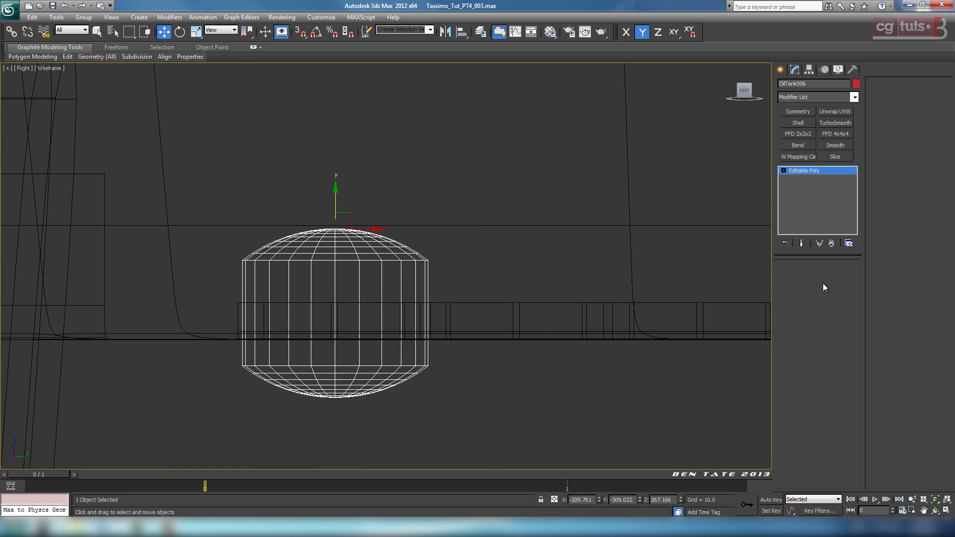
{"action": "key", "text": "4"}
{"action": "left_click_drag", "start_coordinate": [573, 255], "coordinate": [574, 255]}
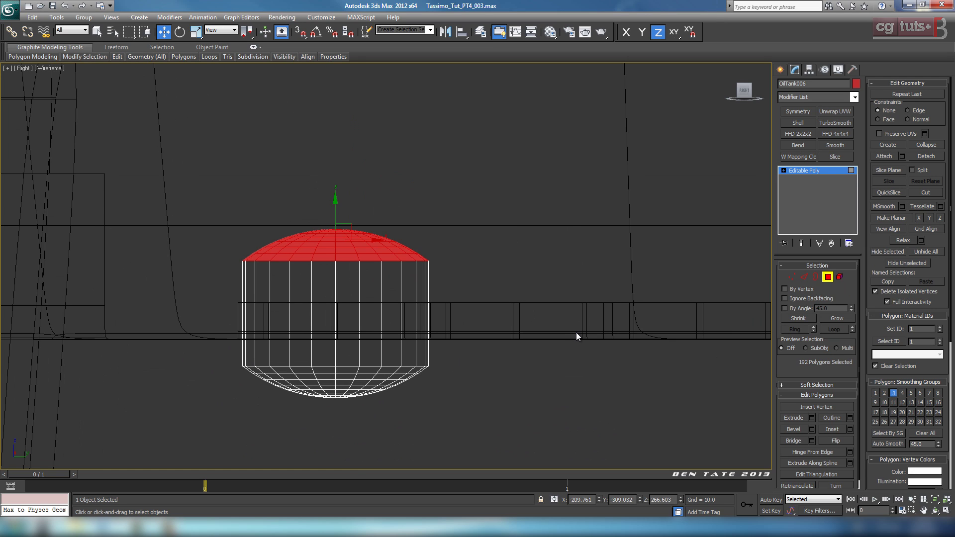
{"action": "key", "text": "Delete"}
Lower the open rim's vertices by about 2 units to just above the top of the hole wall.
{"action": "left_click", "coordinate": [792, 277]}
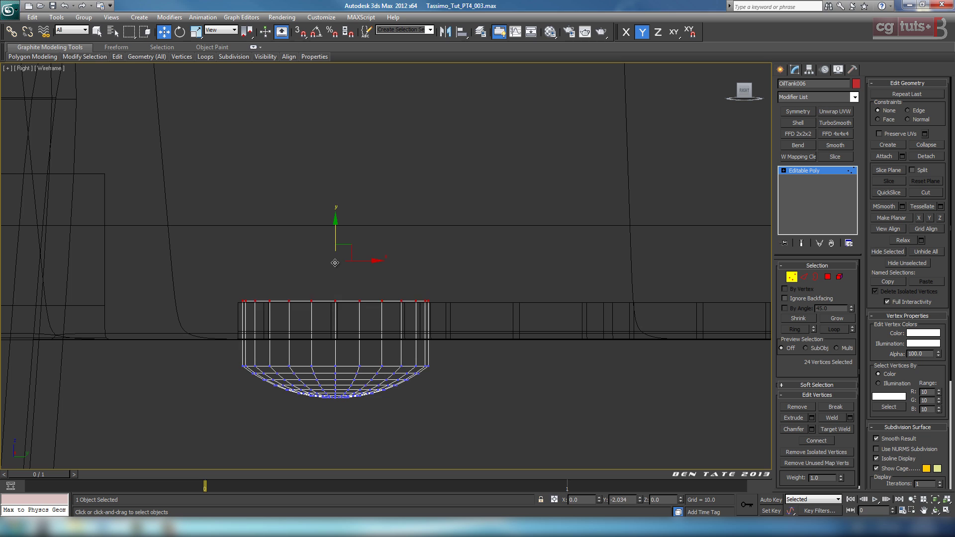
{"action": "middle_click_drag", "start_coordinate": [512, 414], "coordinate": [547, 367]}
{"action": "scroll", "coordinate": [545, 400], "scroll_direction": "up", "scroll_amount": 2}
Select the full edge loop where the part's side wall meets its rounded lower cap.
{"action": "left_click", "coordinate": [805, 277]}
{"action": "key", "text": "alt+w"}
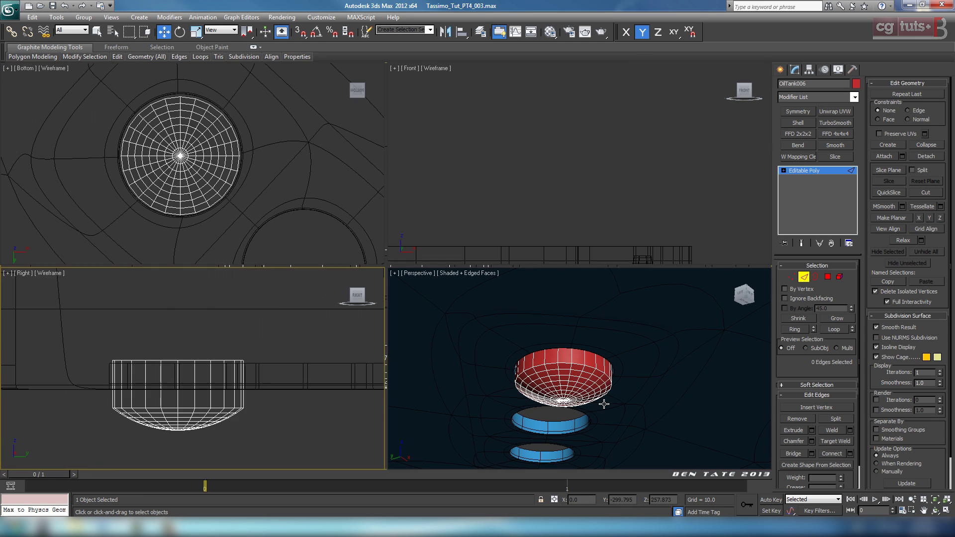
{"action": "right_click", "coordinate": [604, 395]}
{"action": "key", "text": "alt+w"}
{"action": "key", "text": "z"}
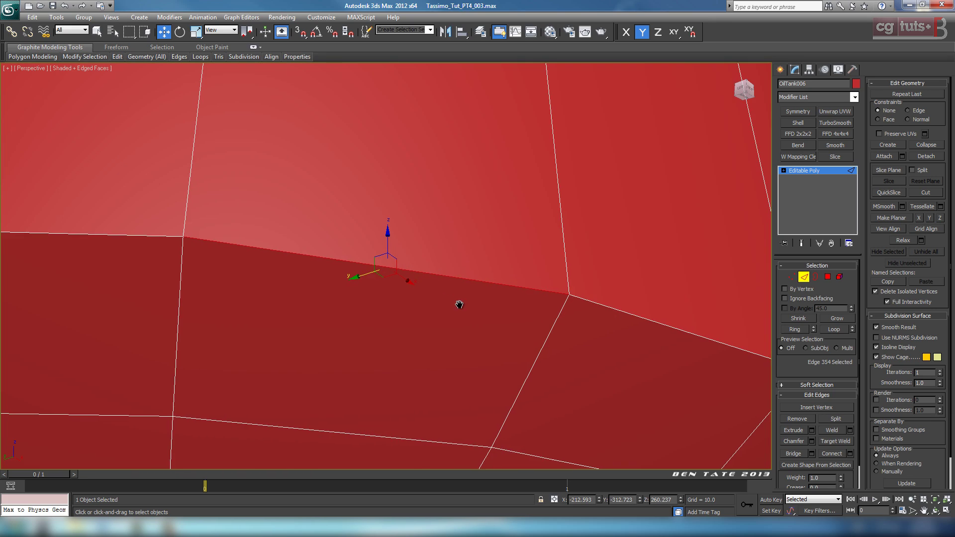
{"action": "scroll", "coordinate": [464, 301], "scroll_direction": "down", "scroll_amount": 6}
{"action": "middle_click_drag", "start_coordinate": [473, 306], "coordinate": [522, 282], "text": "alt"}
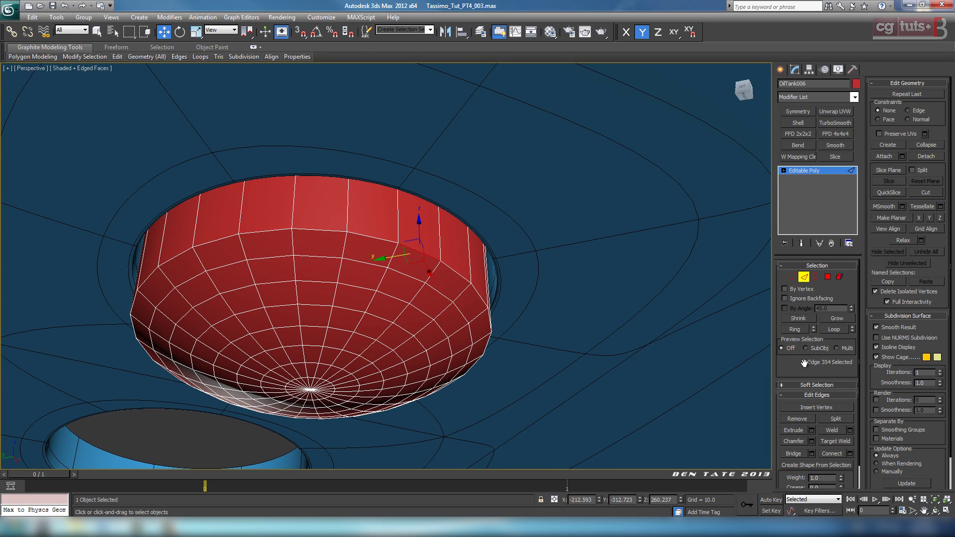
{"action": "left_click", "coordinate": [834, 330]}
{"action": "middle_click_drag", "start_coordinate": [572, 320], "coordinate": [638, 324]}
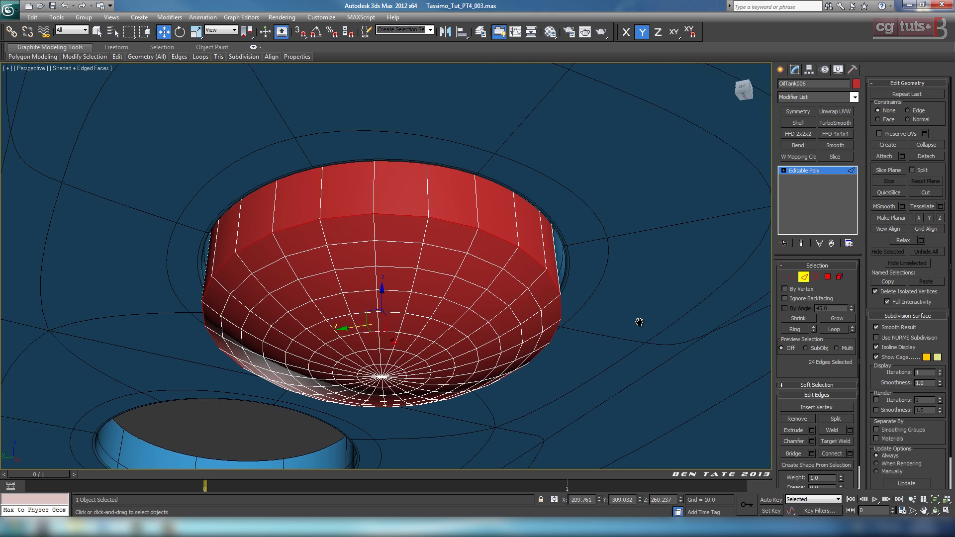
Chamfer the selected edge loop by 0.227 with 2 segments and leave edge editing.
{"action": "left_click", "coordinate": [812, 441]}
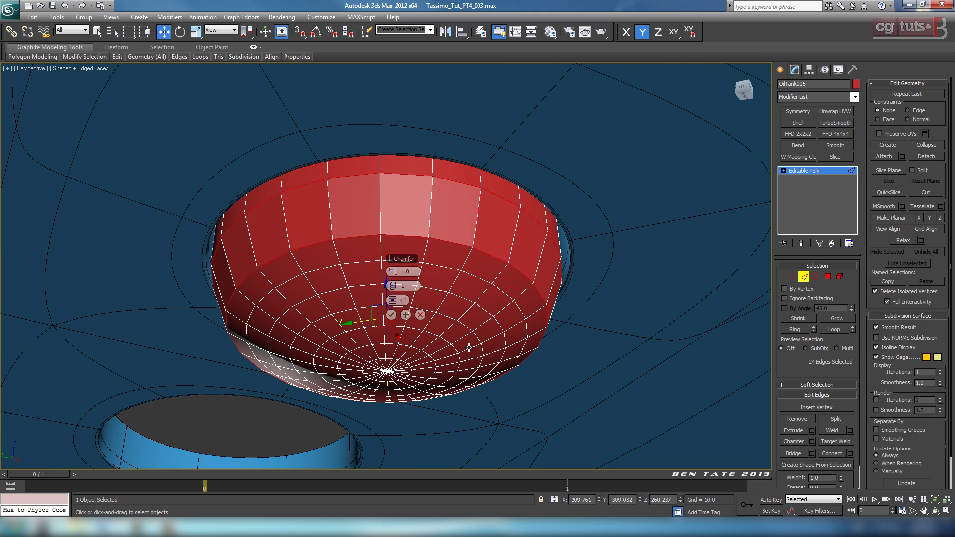
{"action": "left_click_drag", "start_coordinate": [395, 277], "coordinate": [391, 272]}
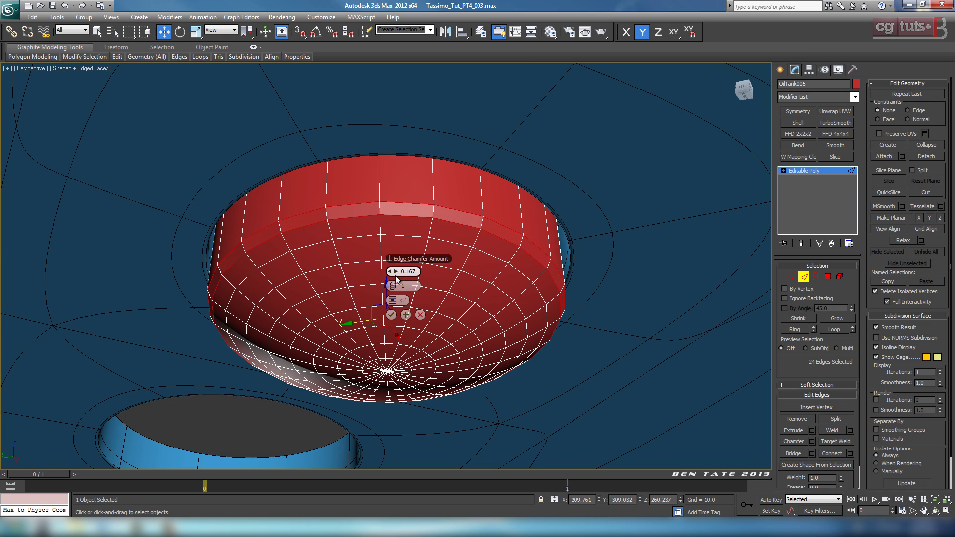
{"action": "left_click_drag", "start_coordinate": [396, 286], "coordinate": [399, 282]}
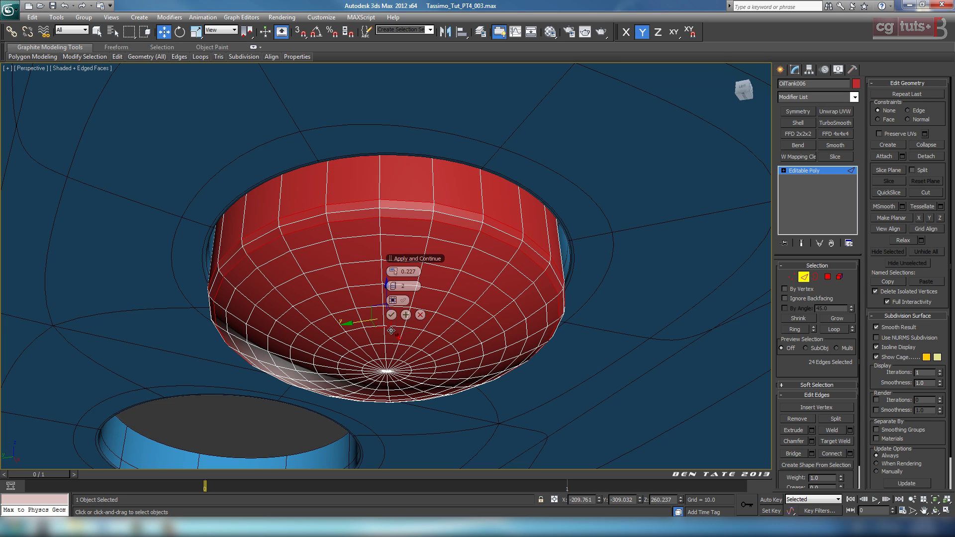
{"action": "left_click", "coordinate": [391, 315]}
{"action": "left_click", "coordinate": [804, 277]}
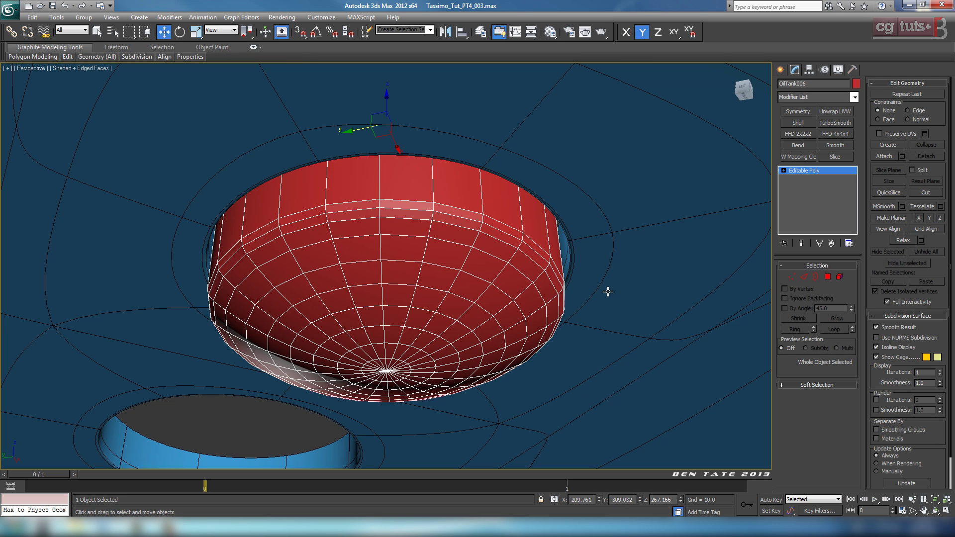
Assign the blue 07 - Default material to the rounded part.
{"action": "key", "text": "m"}
{"action": "left_click_drag", "start_coordinate": [268, 254], "coordinate": [269, 255]}
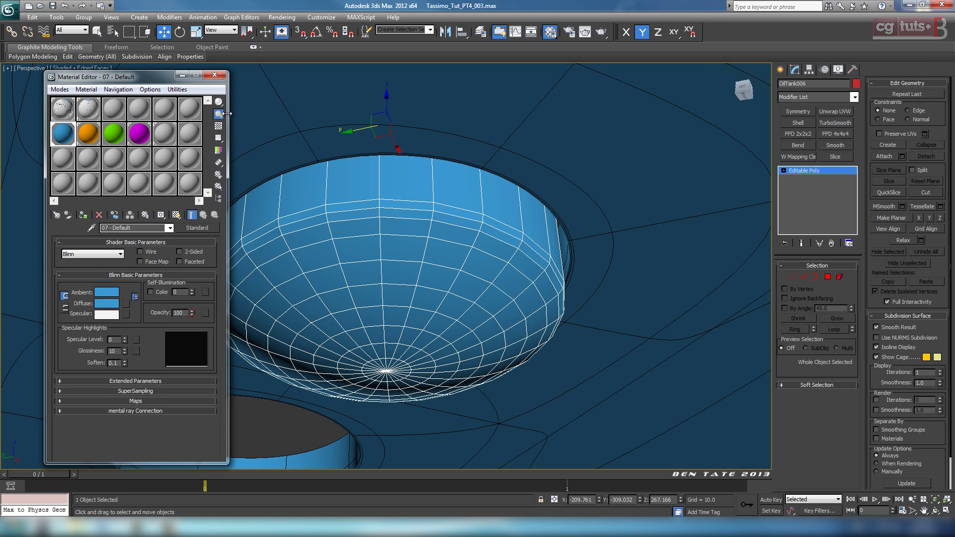
{"action": "left_click", "coordinate": [214, 75]}
{"action": "middle_click_drag", "start_coordinate": [476, 242], "coordinate": [474, 249]}
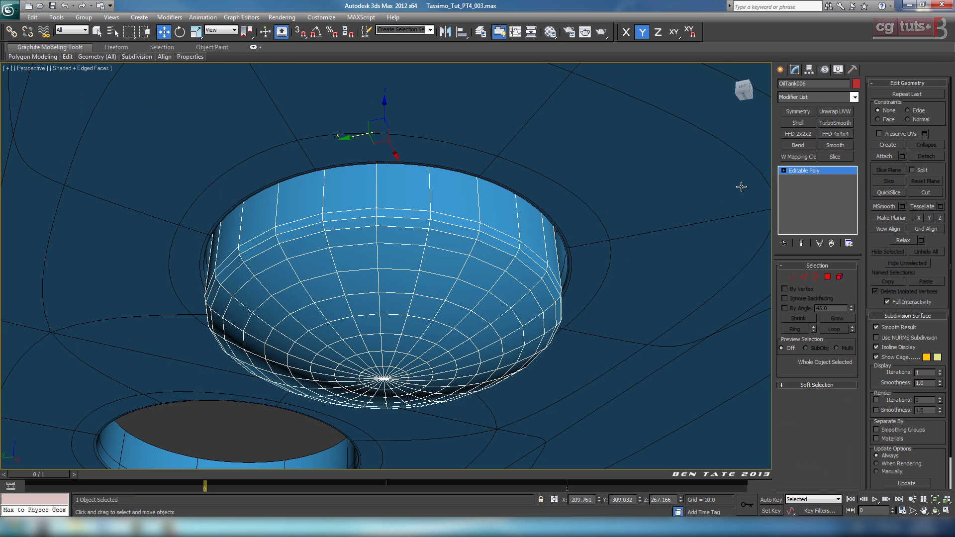
Apply TurboSmooth with isoline display to the part and check its shading without edged faces.
{"action": "left_click", "coordinate": [836, 123]}
{"action": "left_click", "coordinate": [800, 307]}
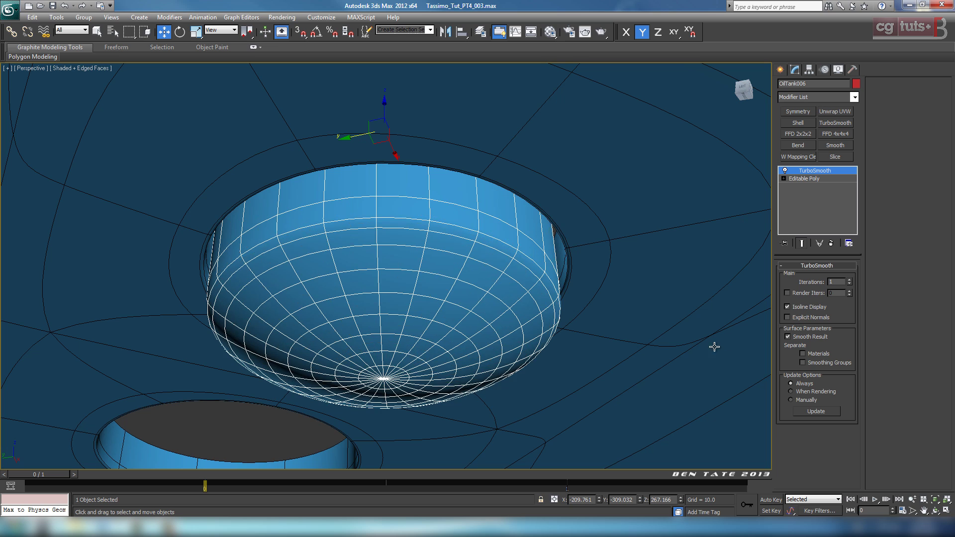
{"action": "key", "text": "F4"}
{"action": "scroll", "coordinate": [617, 336], "scroll_direction": "down", "scroll_amount": 6}
{"action": "mouse_move", "coordinate": [607, 335]}
{"action": "middle_mouse_down", "text": "alt"}
{"action": "mouse_move", "coordinate": [571, 287]}
{"action": "mouse_move", "coordinate": [655, 286]}
{"action": "mouse_move", "coordinate": [658, 328]}
{"action": "mouse_move", "coordinate": [580, 342]}
{"action": "middle_mouse_up", "text": "alt"}
Center the part's pivot to the object and raise the part to Z about 261.7, slightly deeper into its hole.
{"action": "left_click", "coordinate": [809, 70]}
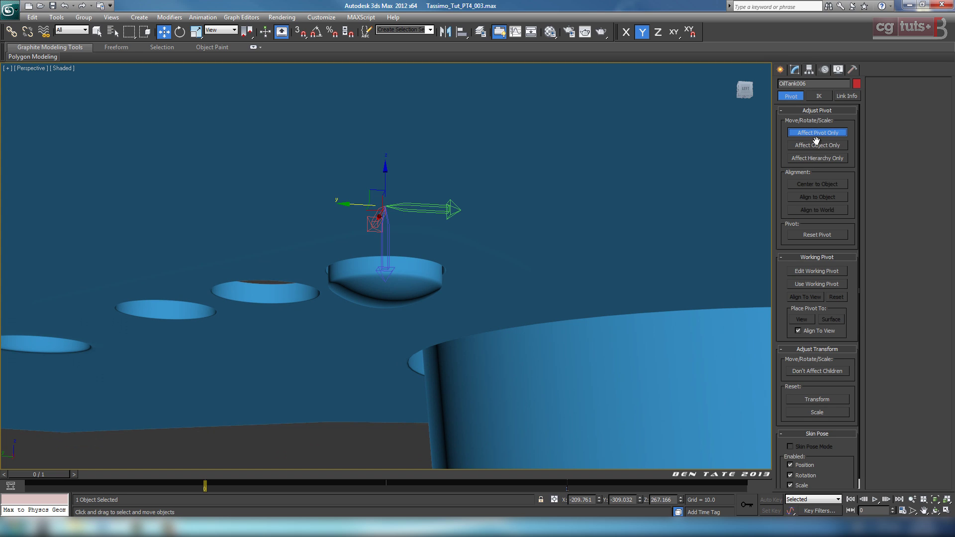
{"action": "left_click", "coordinate": [816, 187]}
{"action": "left_click", "coordinate": [817, 133]}
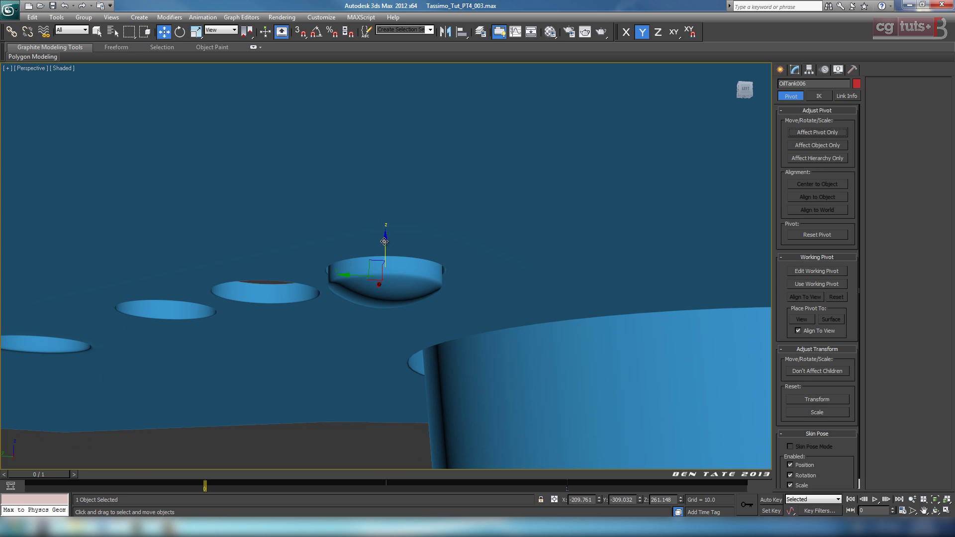
{"action": "left_click_drag", "start_coordinate": [385, 241], "coordinate": [388, 236]}
{"action": "key", "text": "F4"}
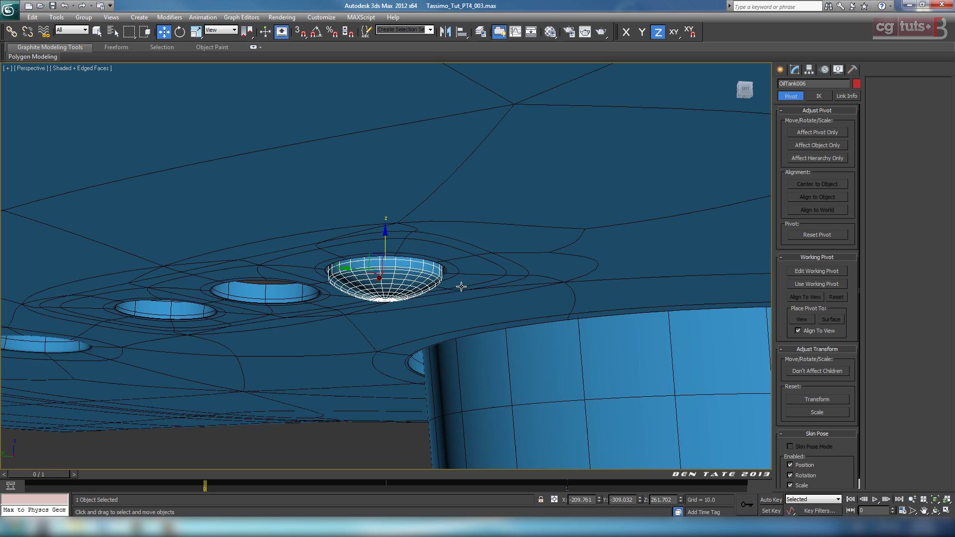
{"action": "middle_click_drag", "start_coordinate": [458, 295], "coordinate": [492, 305], "text": "alt"}
Check the part's fit in the right and perspective views and rename it LED 01.
{"action": "key", "text": "alt+w"}
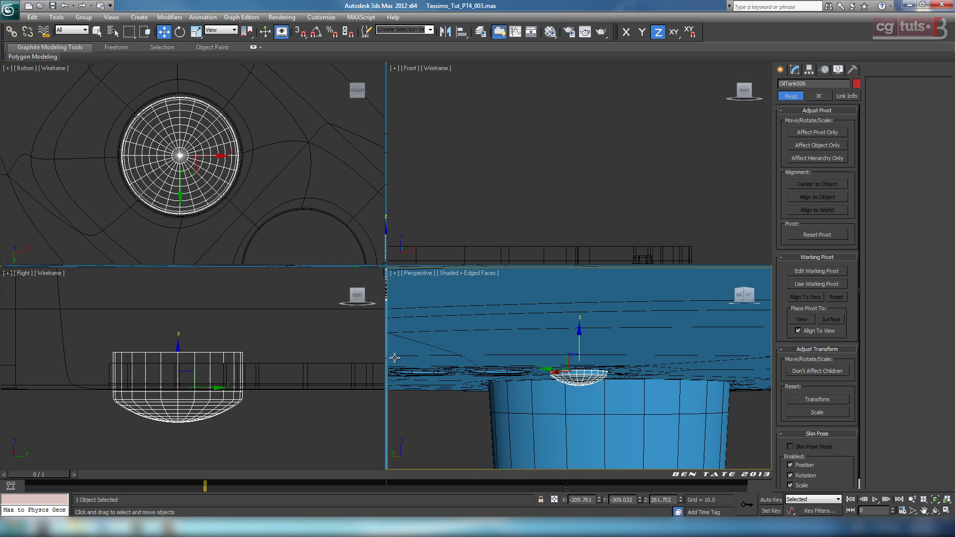
{"action": "right_click", "coordinate": [313, 335]}
{"action": "key", "text": "alt+w"}
{"action": "scroll", "coordinate": [428, 301], "scroll_direction": "down", "scroll_amount": 5}
{"action": "middle_click_drag", "start_coordinate": [418, 312], "coordinate": [370, 297]}
{"action": "key", "text": "alt+w"}
{"action": "right_click", "coordinate": [527, 368]}
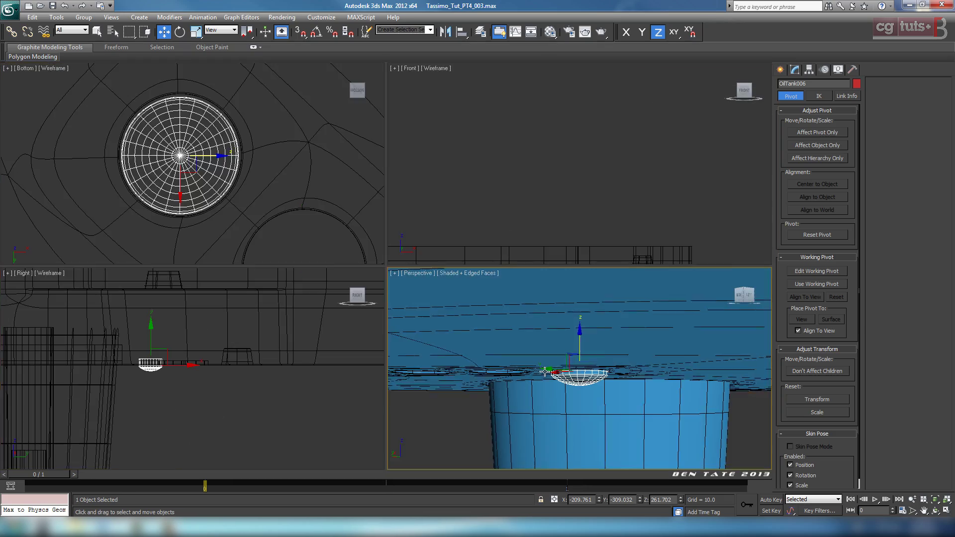
{"action": "key", "text": "alt+w"}
{"action": "scroll", "coordinate": [524, 367], "scroll_direction": "down", "scroll_amount": 3}
{"action": "middle_click_drag", "start_coordinate": [524, 366], "coordinate": [555, 328], "text": "alt"}
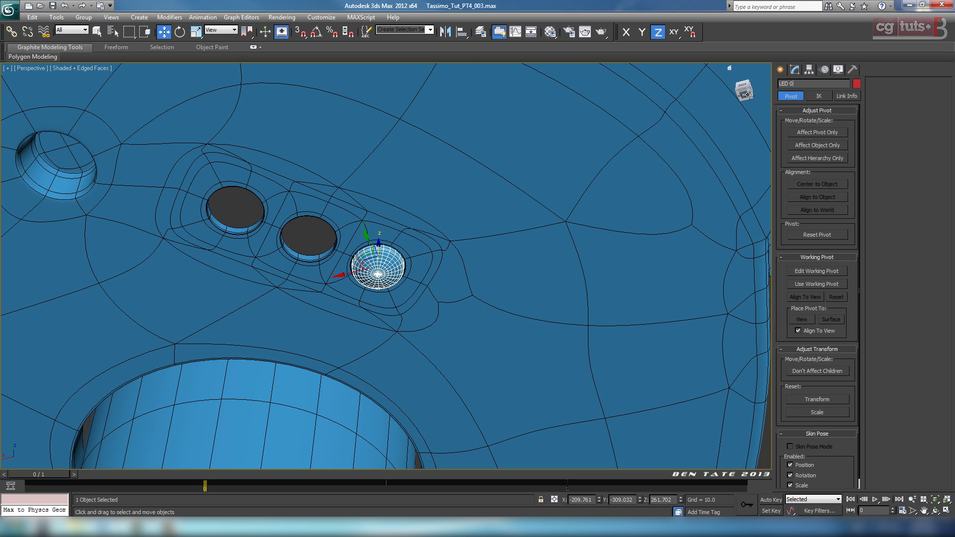
{"action": "middle_click_drag", "start_coordinate": [441, 234], "coordinate": [467, 240]}
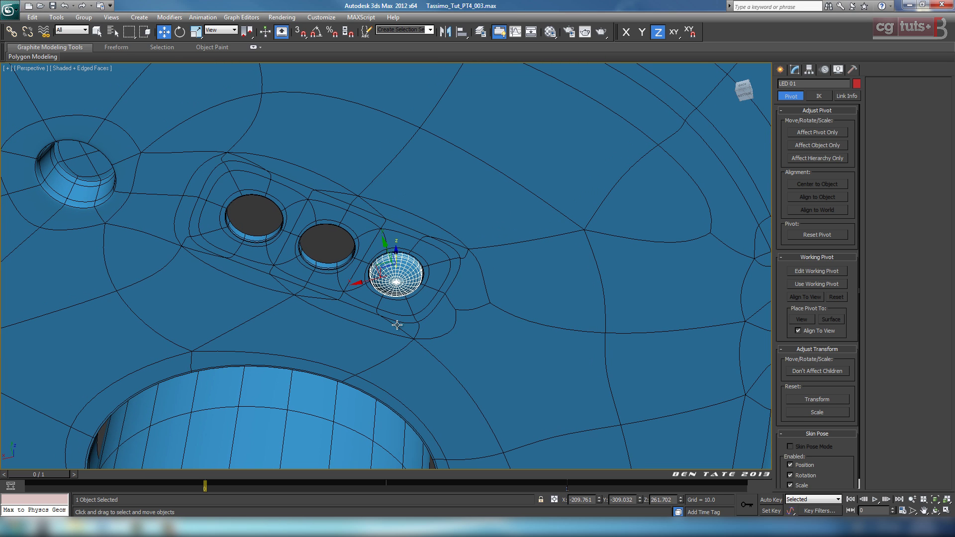
Copy LED 01 into the middle one of the three small holes in the bottom view.
{"action": "key", "text": "alt+w"}
{"action": "right_click", "coordinate": [326, 229]}
{"action": "key", "text": "alt+w"}
{"action": "middle_click_drag", "start_coordinate": [448, 294], "coordinate": [362, 217]}
{"action": "scroll", "coordinate": [366, 241], "scroll_direction": "down", "scroll_amount": 2}
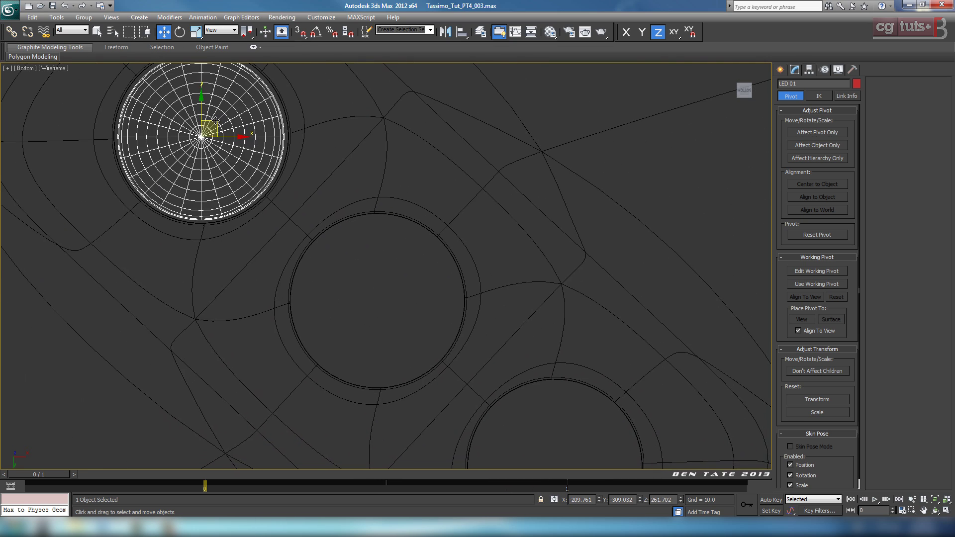
{"action": "mouse_move", "coordinate": [216, 120]}
{"action": "left_mouse_down", "text": "shift"}
{"action": "mouse_move", "coordinate": [320, 204]}
{"action": "mouse_move", "coordinate": [391, 289]}
{"action": "left_mouse_up", "text": "shift"}
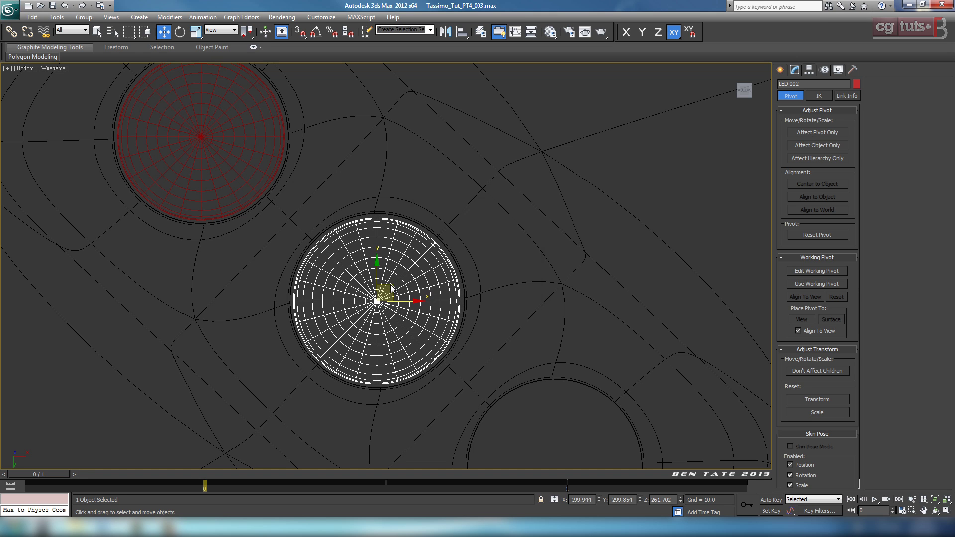
Create two copies of the LED and shift the last copy about 0.11 along X toward the center of its hole.
{"action": "left_click", "coordinate": [504, 267]}
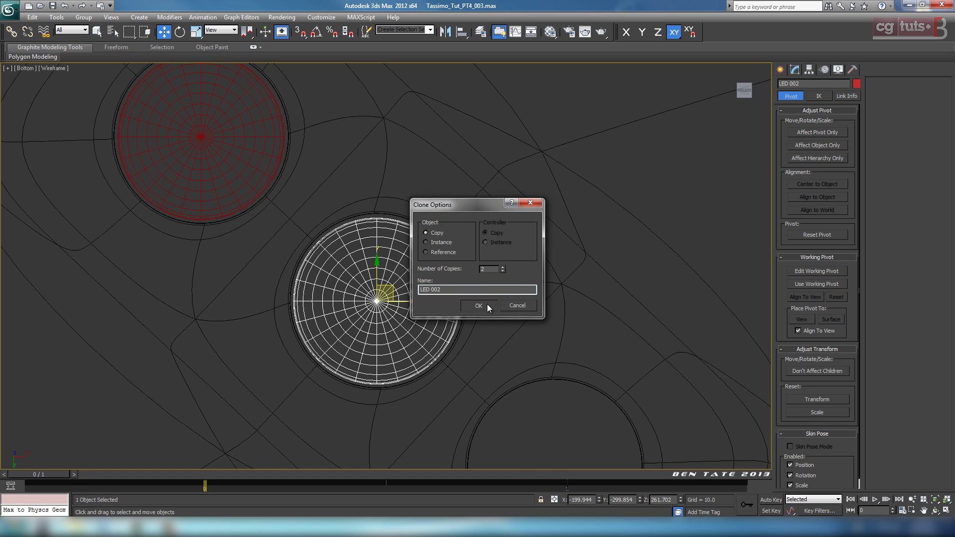
{"action": "left_click", "coordinate": [488, 304]}
{"action": "middle_click_drag", "start_coordinate": [545, 363], "coordinate": [438, 229]}
{"action": "scroll", "coordinate": [444, 289], "scroll_direction": "up", "scroll_amount": 3}
{"action": "middle_click_drag", "start_coordinate": [443, 287], "coordinate": [403, 215]}
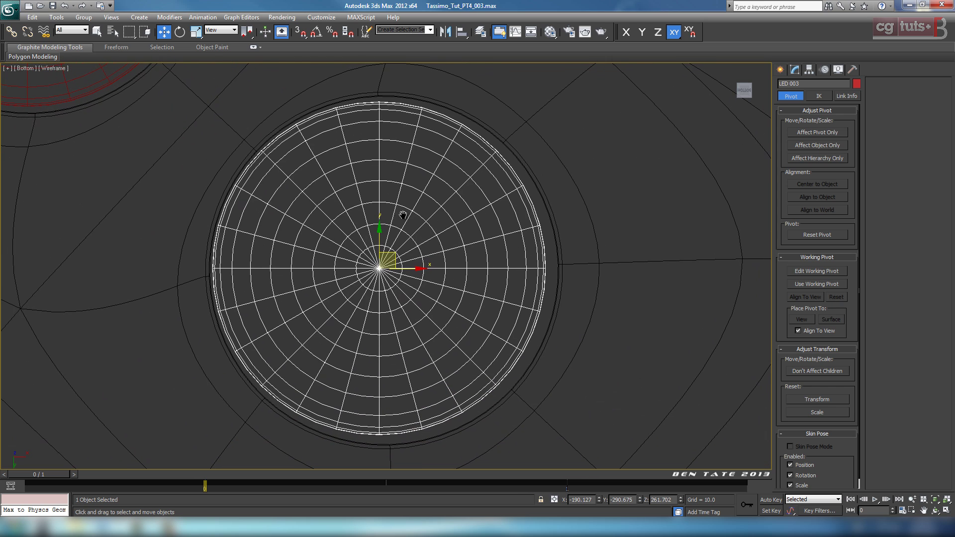
{"action": "left_click_drag", "start_coordinate": [387, 250], "coordinate": [396, 254]}
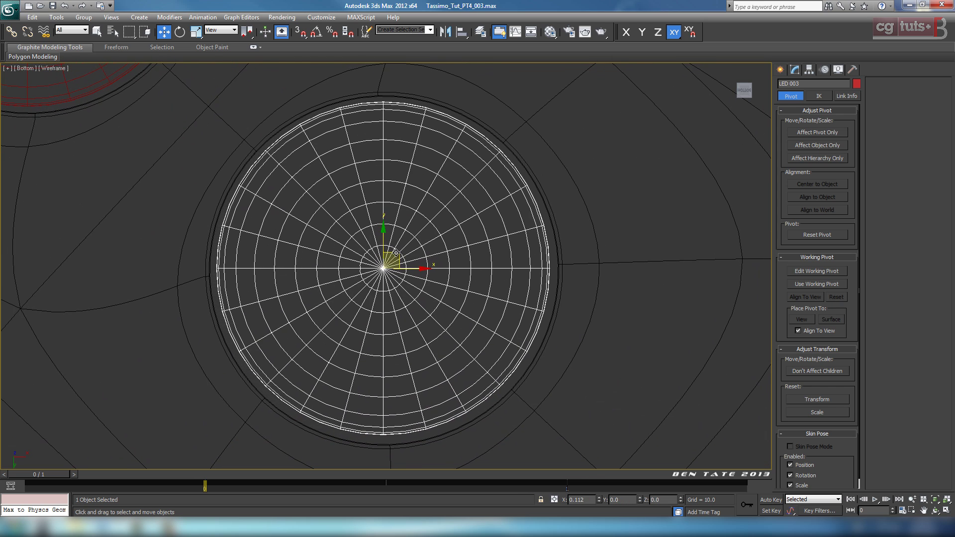
Display the bottom view as Shaded with edged faces and fine-tune the last LED's centering in its hole.
{"action": "key", "text": "F3"}
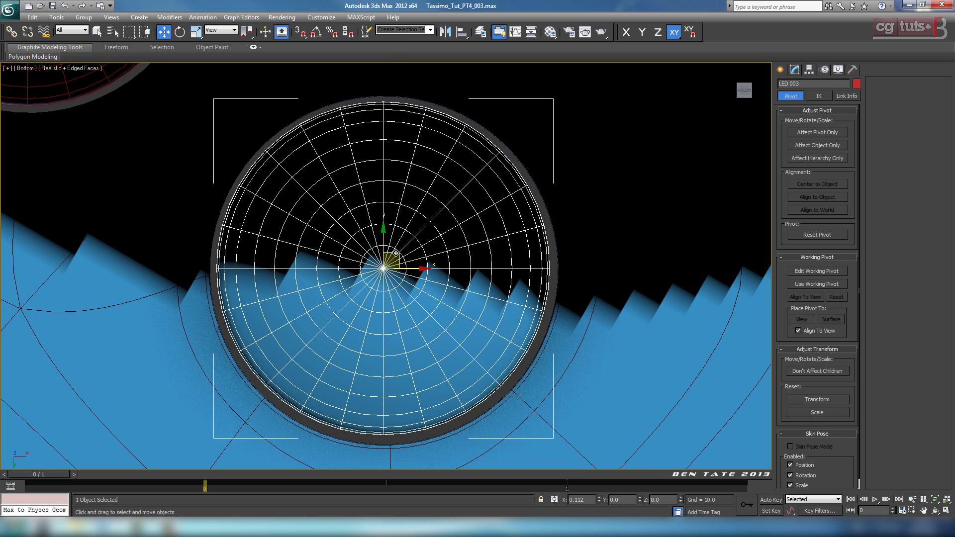
{"action": "left_click", "coordinate": [82, 70]}
{"action": "left_click", "coordinate": [97, 90]}
{"action": "middle_click_drag", "start_coordinate": [391, 249], "coordinate": [387, 249]}
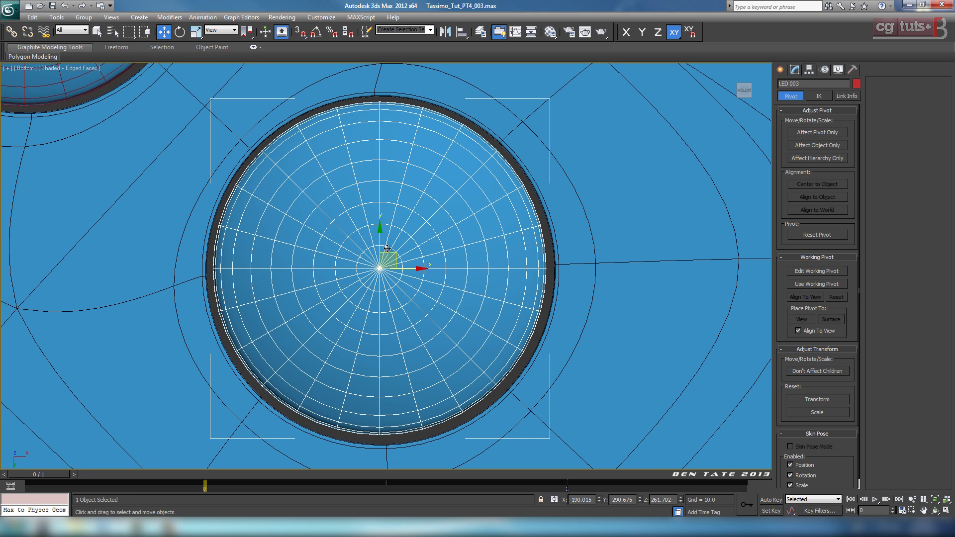
{"action": "left_click_drag", "start_coordinate": [397, 256], "coordinate": [398, 258]}
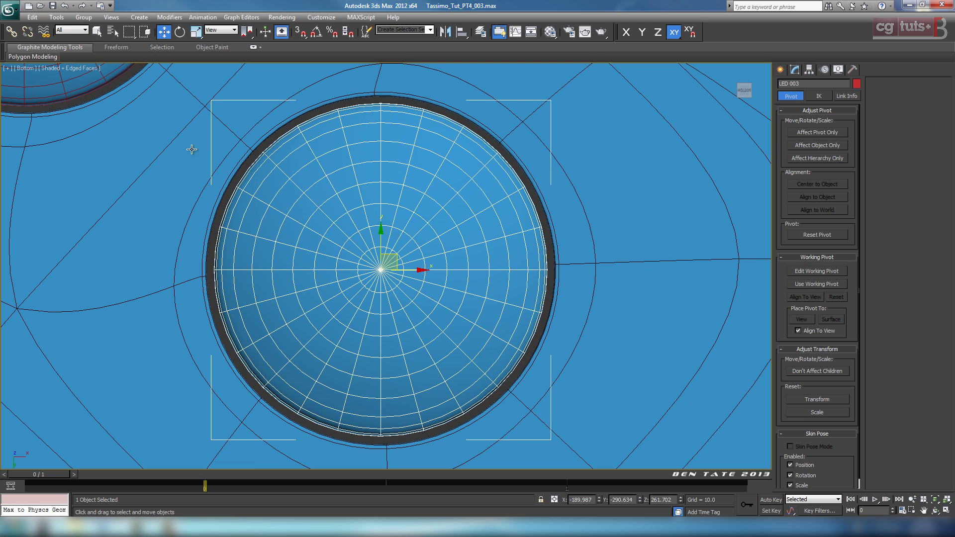
Nudge LED 002 slightly so it sits centered in the middle hole.
{"action": "middle_click_drag", "start_coordinate": [175, 145], "coordinate": [385, 306]}
{"action": "left_click", "coordinate": [266, 128]}
{"action": "middle_click_drag", "start_coordinate": [308, 153], "coordinate": [373, 276]}
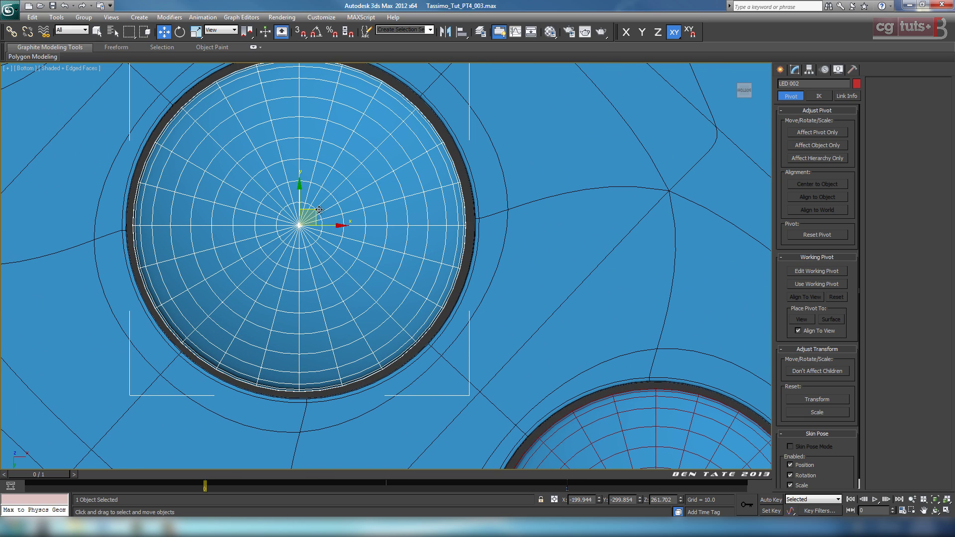
{"action": "left_click_drag", "start_coordinate": [315, 211], "coordinate": [315, 208]}
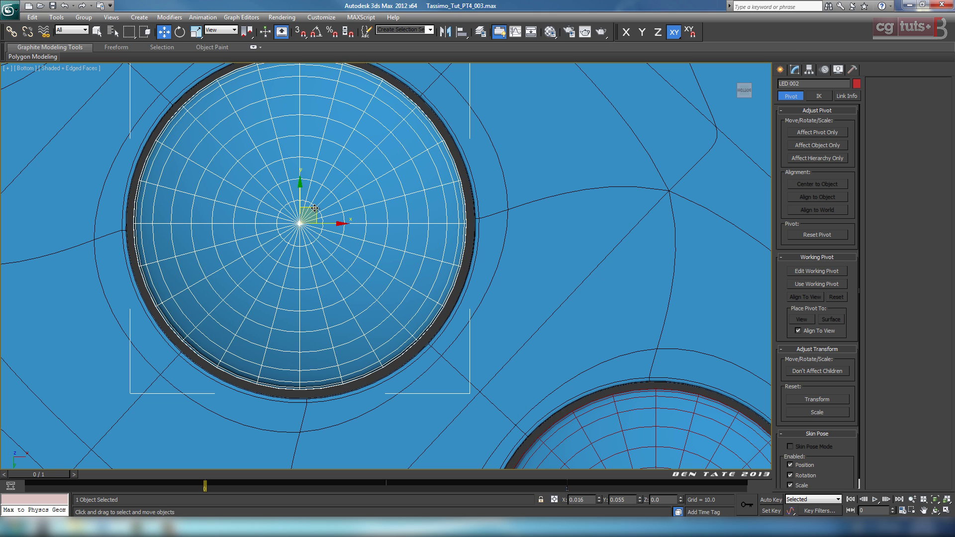
Select all three LEDs and change their object color to black.
{"action": "scroll", "coordinate": [390, 268], "scroll_direction": "down", "scroll_amount": 6}
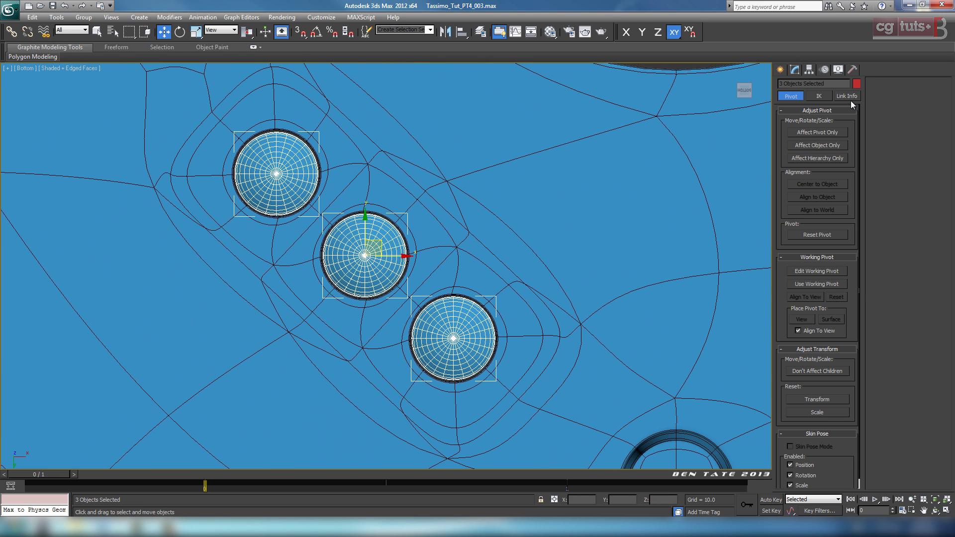
{"action": "left_click", "coordinate": [857, 84]}
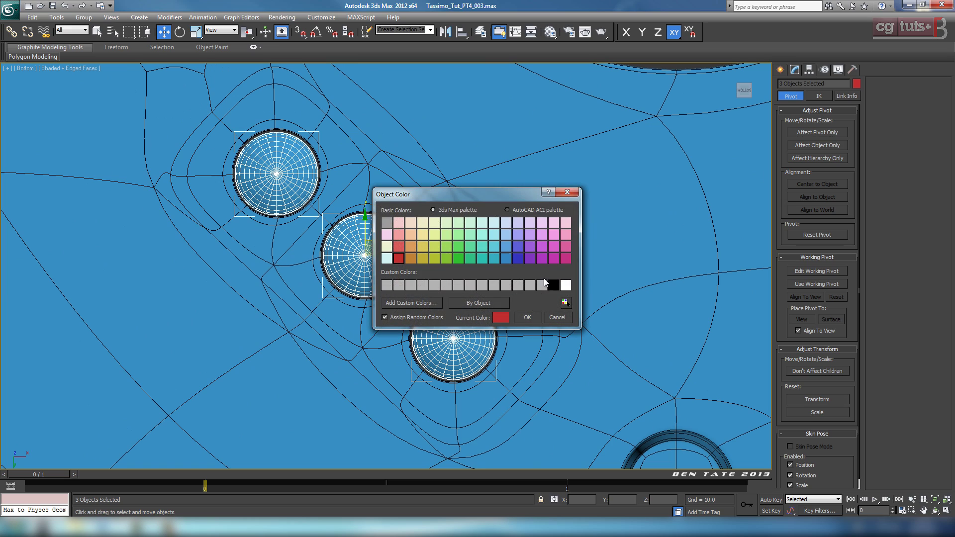
{"action": "left_click", "coordinate": [521, 320]}
{"action": "scroll", "coordinate": [528, 311], "scroll_direction": "down", "scroll_amount": 5}
{"action": "left_click", "coordinate": [483, 176]}
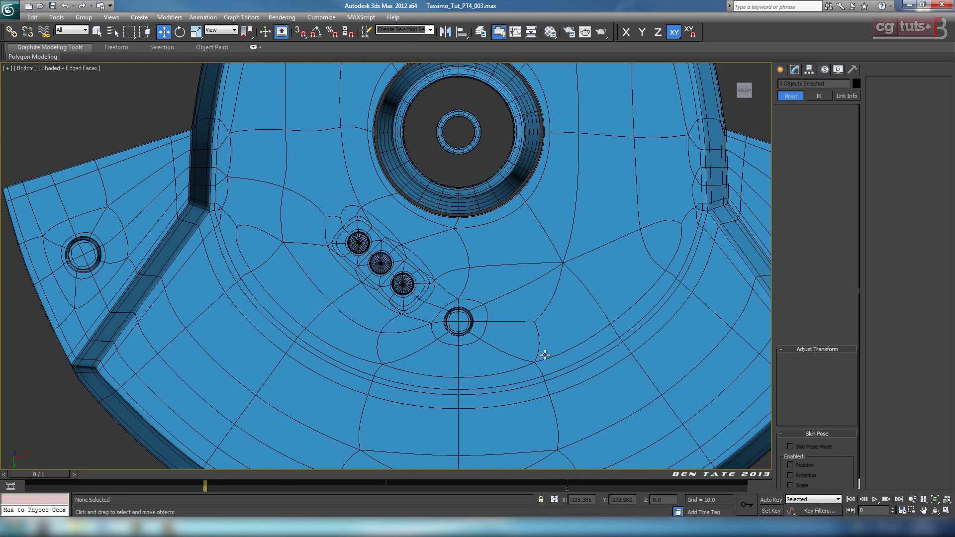
Examine the LEDs, base plate and nozzle in the perspective view, shaded without edged faces.
{"action": "key", "text": "alt+w"}
{"action": "right_click", "coordinate": [584, 337]}
{"action": "key", "text": "alt+w"}
{"action": "scroll", "coordinate": [575, 332], "scroll_direction": "down", "scroll_amount": 3}
{"action": "key", "text": "F4"}
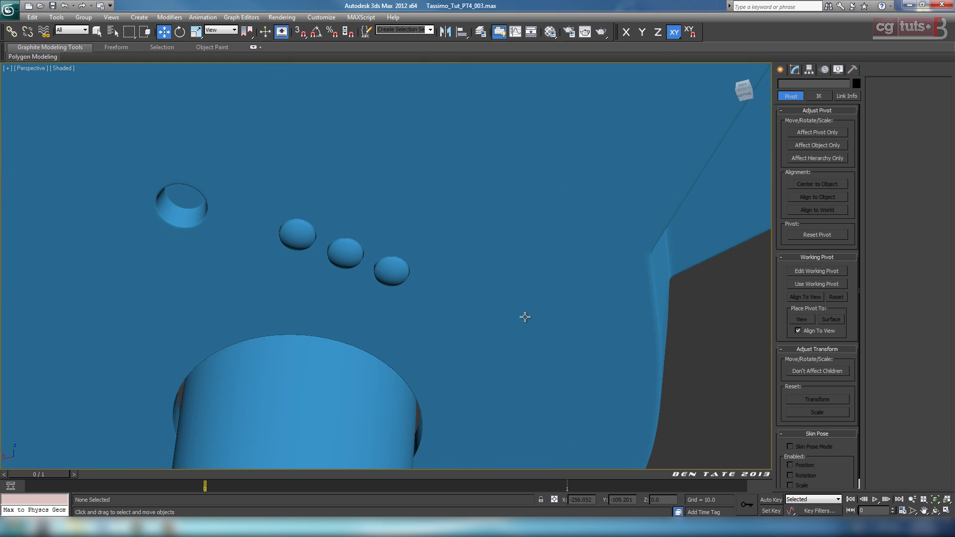
{"action": "scroll", "coordinate": [522, 316], "scroll_direction": "down", "scroll_amount": 15}
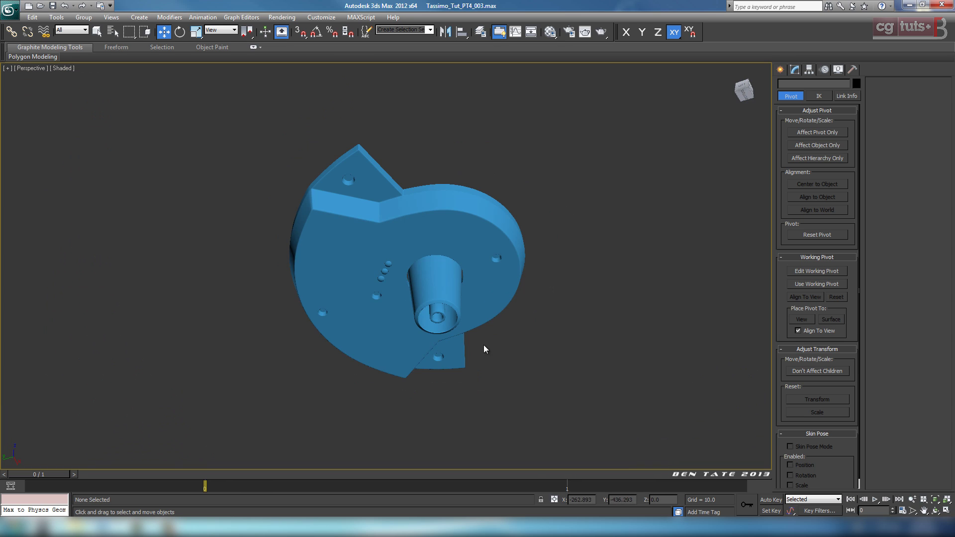
{"action": "middle_click_drag", "start_coordinate": [484, 348], "coordinate": [313, 364], "text": "alt"}
{"action": "middle_click_drag", "start_coordinate": [429, 359], "coordinate": [308, 362], "text": "alt"}
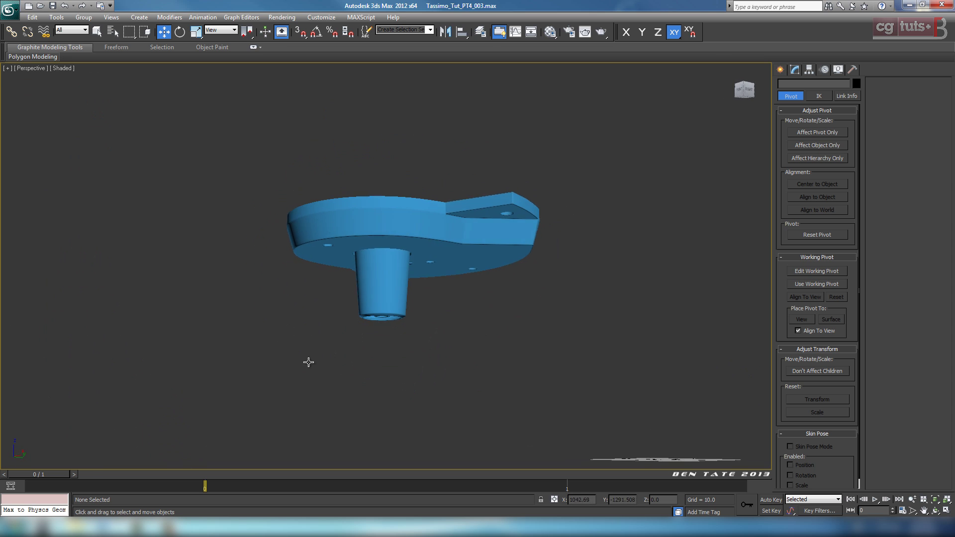
Unhide the rest of the coffee machine and view the nozzle from the front.
{"action": "right_click", "coordinate": [492, 352]}
{"action": "left_click", "coordinate": [515, 313]}
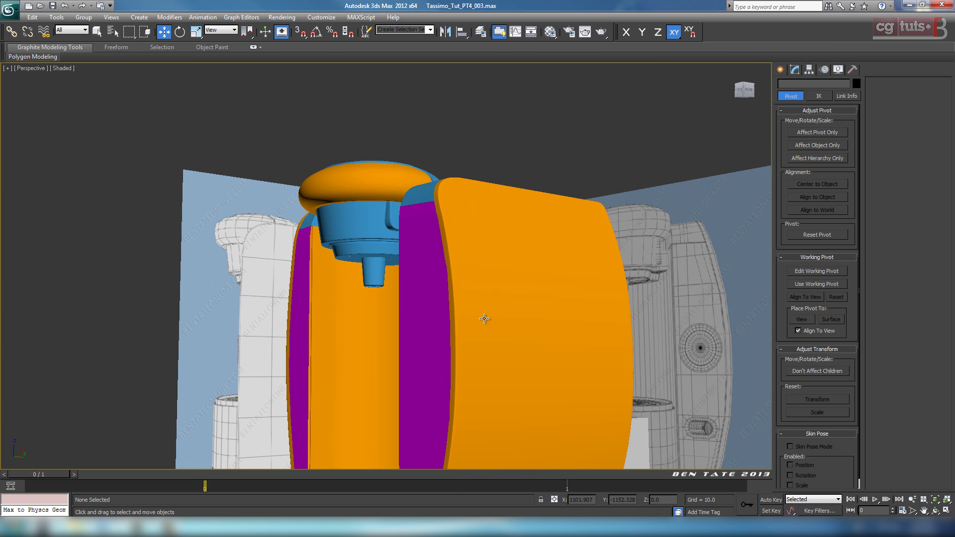
{"action": "middle_click_drag", "start_coordinate": [484, 319], "coordinate": [515, 329], "text": "alt"}
{"action": "middle_click_drag", "start_coordinate": [515, 329], "coordinate": [518, 228]}
{"action": "scroll", "coordinate": [515, 240], "scroll_direction": "down", "scroll_amount": 3}
{"action": "scroll", "coordinate": [491, 225], "scroll_direction": "up", "scroll_amount": 5}
Compare the nozzle's proportions with the reference photo 026_TassimoT65.
{"action": "mouse_move", "coordinate": [138, 528]}
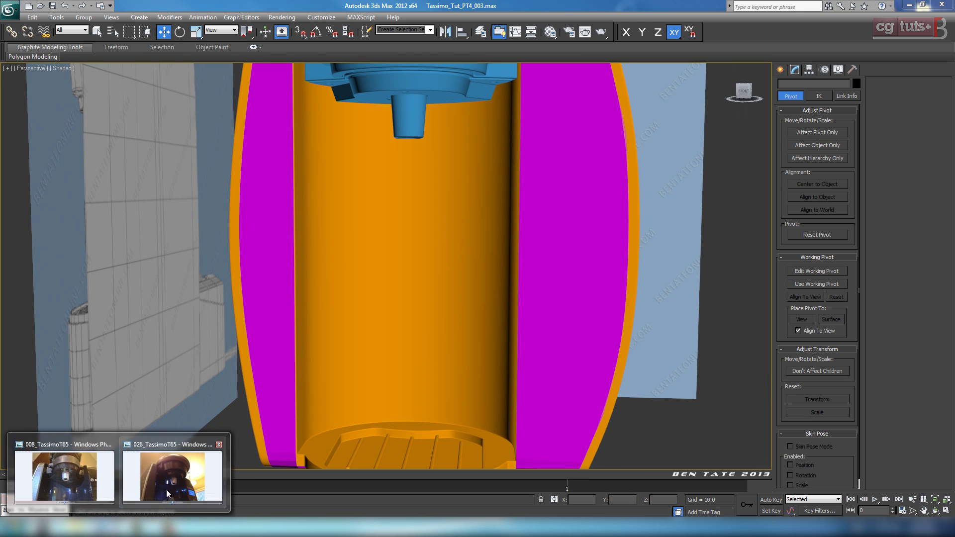
{"action": "left_click", "coordinate": [173, 473]}
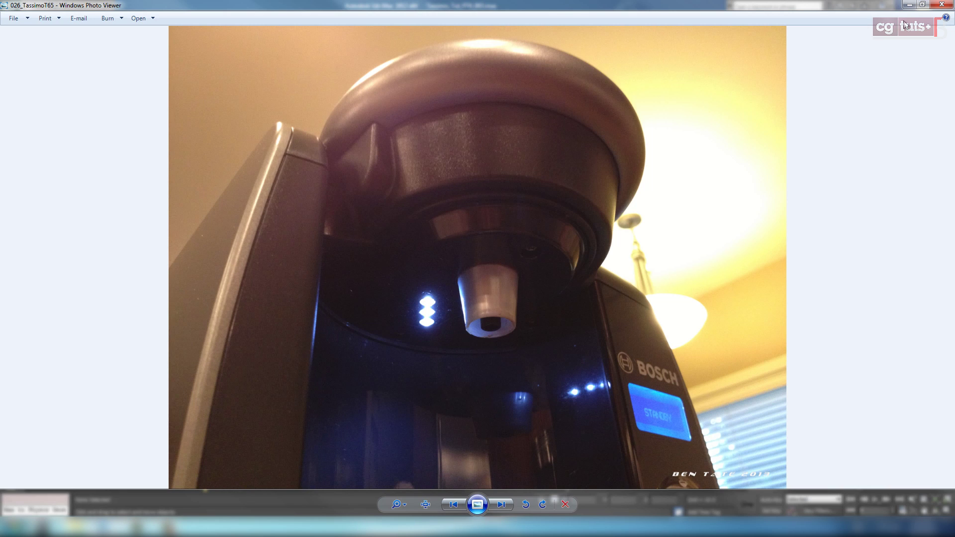
{"action": "left_click", "coordinate": [910, 5]}
{"action": "middle_click_drag", "start_coordinate": [481, 236], "coordinate": [466, 368]}
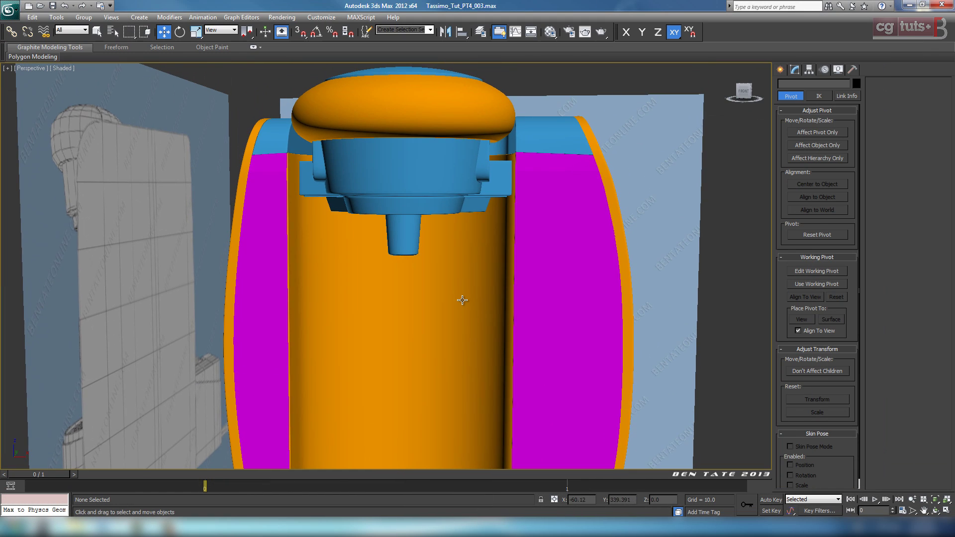
{"action": "middle_click_drag", "start_coordinate": [463, 301], "coordinate": [449, 347]}
{"action": "key", "text": "alt+w"}
{"action": "key", "text": "alt+w"}
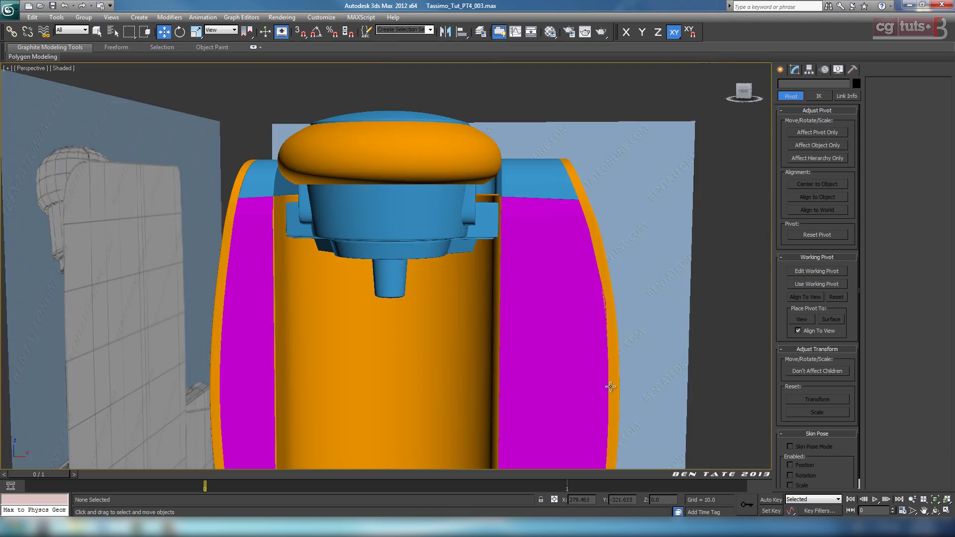
Check the nozzle's length on the full machine from below with edged faces and in the right view.
{"action": "middle_click_drag", "start_coordinate": [530, 347], "coordinate": [510, 310], "text": "alt"}
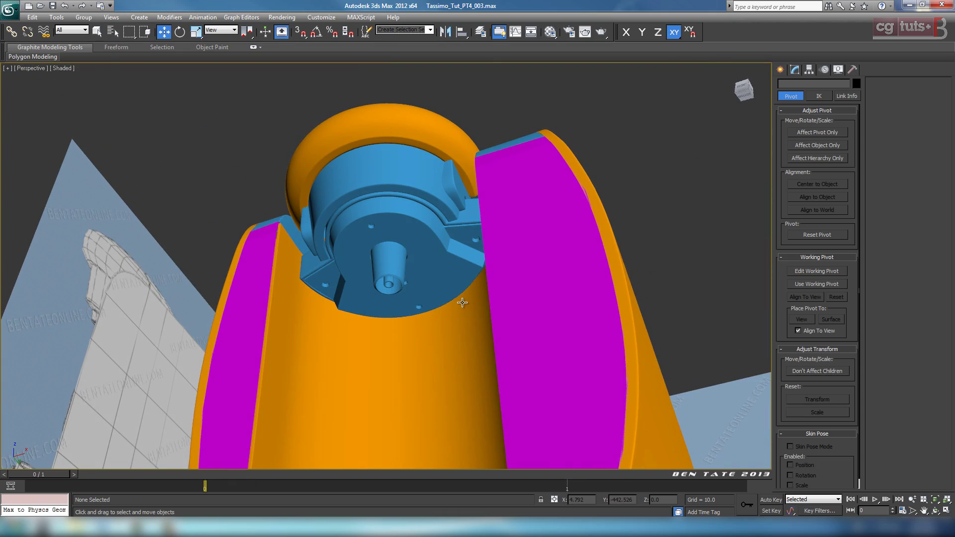
{"action": "key", "text": "F4"}
{"action": "scroll", "coordinate": [451, 311], "scroll_direction": "up", "scroll_amount": 5}
{"action": "mouse_move", "coordinate": [445, 313]}
{"action": "middle_mouse_down"}
{"action": "mouse_move", "coordinate": [450, 218]}
{"action": "mouse_move", "coordinate": [438, 318]}
{"action": "middle_mouse_up"}
{"action": "key", "text": "alt+w"}
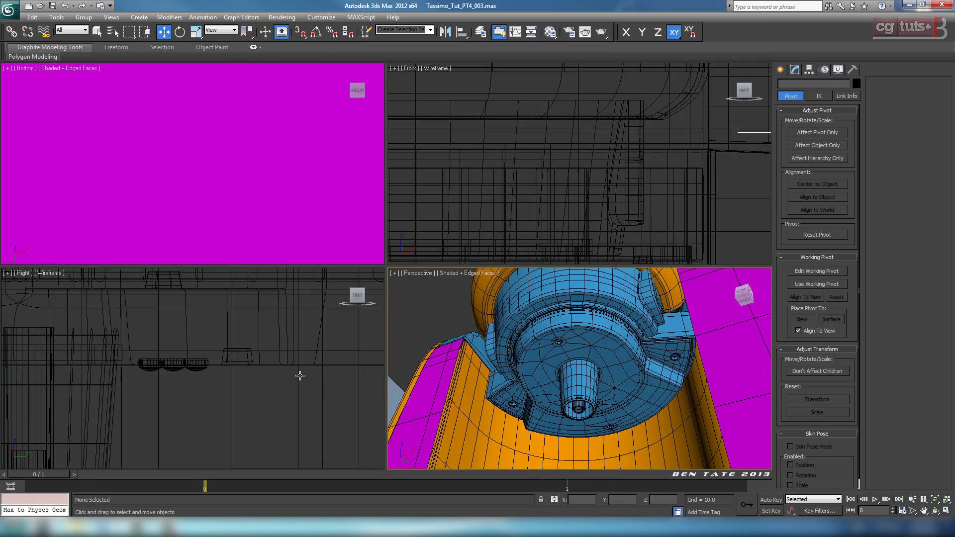
{"action": "left_click", "coordinate": [302, 376]}
{"action": "key", "text": "alt+w"}
{"action": "scroll", "coordinate": [328, 366], "scroll_direction": "down", "scroll_amount": 5}
{"action": "mouse_move", "coordinate": [397, 350]}
{"action": "middle_mouse_down"}
{"action": "mouse_move", "coordinate": [494, 294]}
{"action": "mouse_move", "coordinate": [463, 420]}
{"action": "middle_mouse_up"}
{"action": "key", "text": "alt+w"}
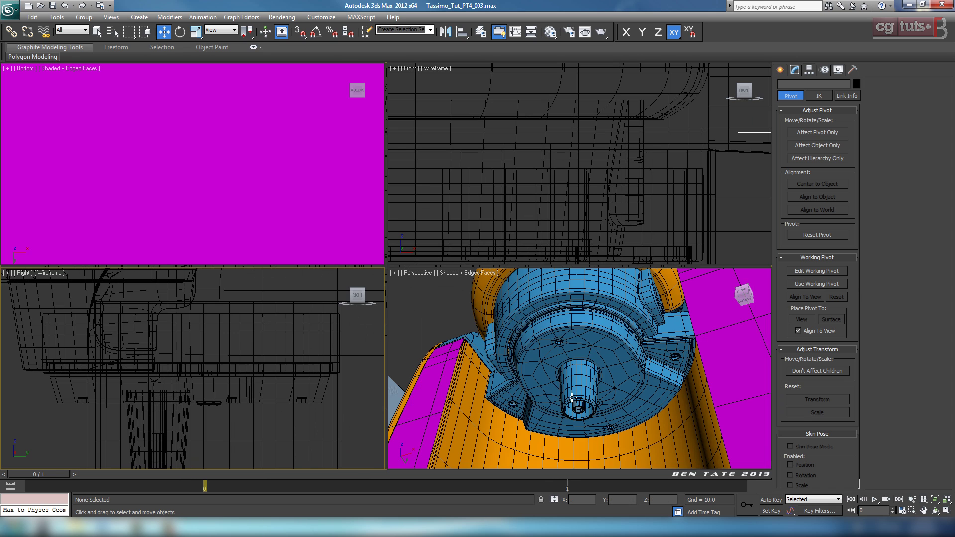
Select the nozzle, its inner tube and the base plate, and hide all unselected objects.
{"action": "left_click", "coordinate": [513, 361]}
{"action": "key", "text": "alt+w"}
{"action": "left_click", "coordinate": [405, 299]}
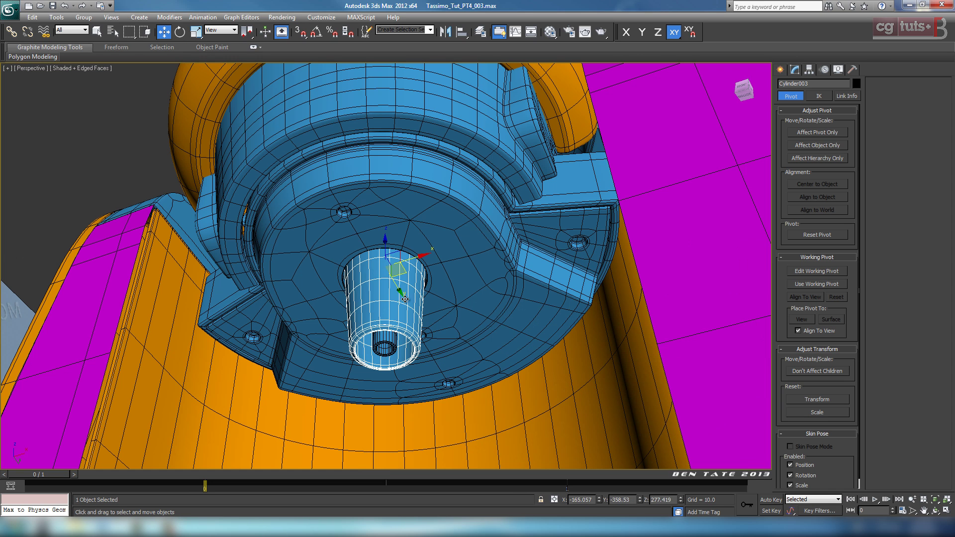
{"action": "left_click", "coordinate": [471, 294], "text": "ctrl"}
{"action": "right_click", "coordinate": [501, 326]}
{"action": "left_click", "coordinate": [539, 296]}
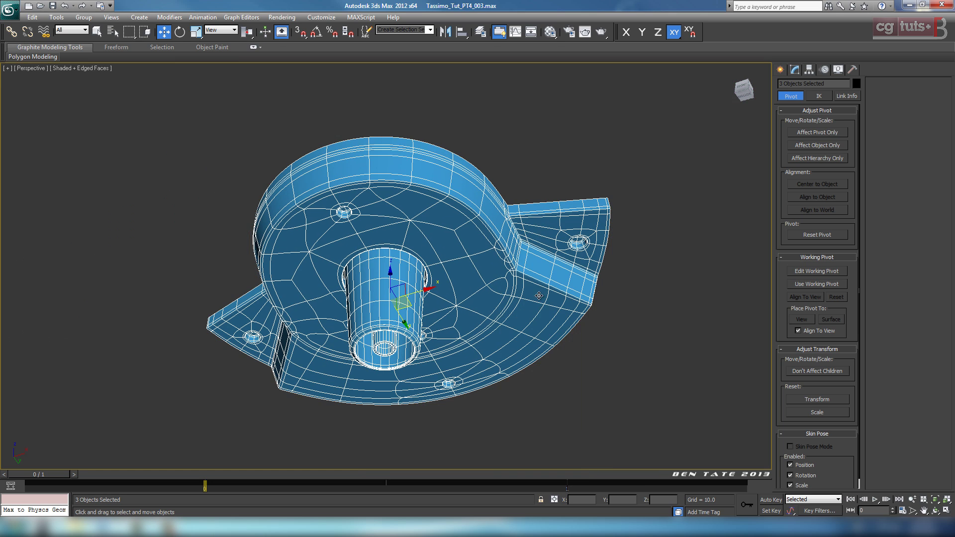
Examine how far the nozzle extends below the base plate in the right wireframe view.
{"action": "key", "text": "alt+w"}
{"action": "right_click", "coordinate": [360, 385]}
{"action": "key", "text": "alt+w"}
{"action": "scroll", "coordinate": [402, 385], "scroll_direction": "down", "scroll_amount": 4}
{"action": "left_click", "coordinate": [476, 390]}
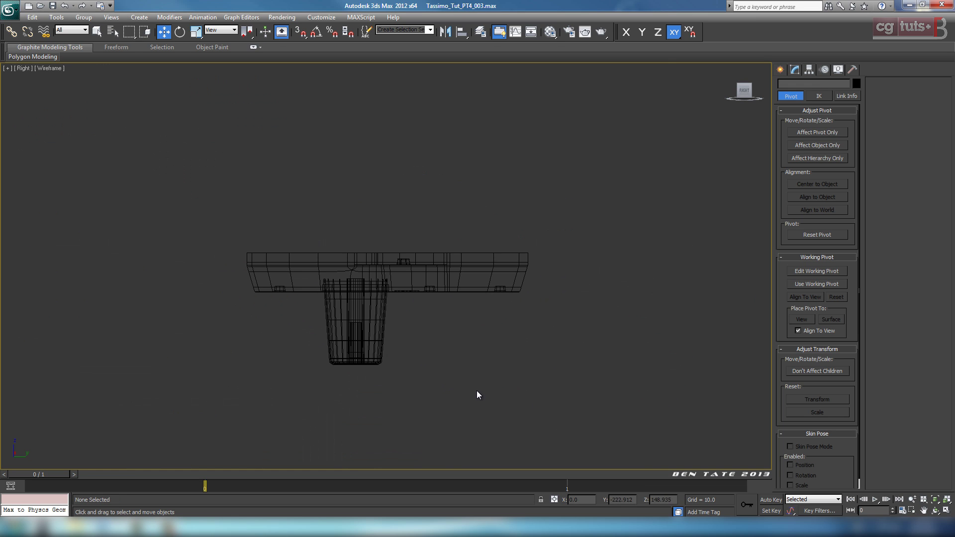
{"action": "middle_click_drag", "start_coordinate": [476, 390], "coordinate": [357, 385]}
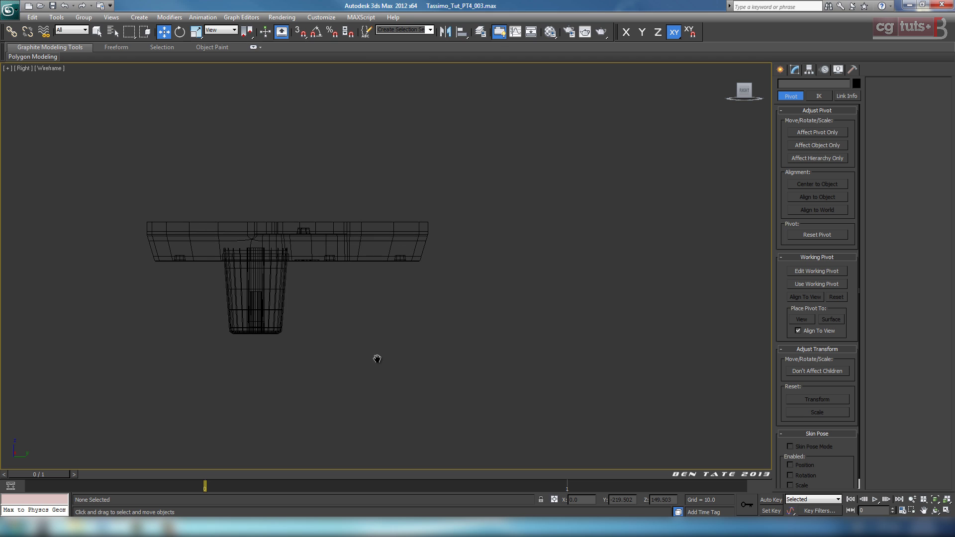
{"action": "middle_click_drag", "start_coordinate": [373, 357], "coordinate": [388, 358]}
{"action": "key", "text": "alt+w"}
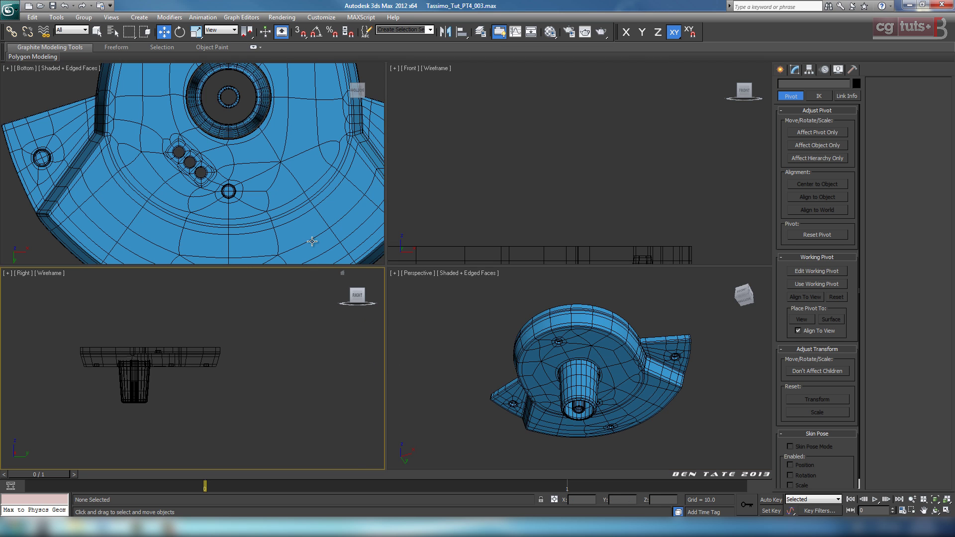
Look over the base plate's underside in the bottom and perspective views and return to the right view.
{"action": "right_click", "coordinate": [302, 218]}
{"action": "key", "text": "alt+w"}
{"action": "middle_click_drag", "start_coordinate": [302, 217], "coordinate": [227, 275]}
{"action": "scroll", "coordinate": [227, 276], "scroll_direction": "down", "scroll_amount": 5}
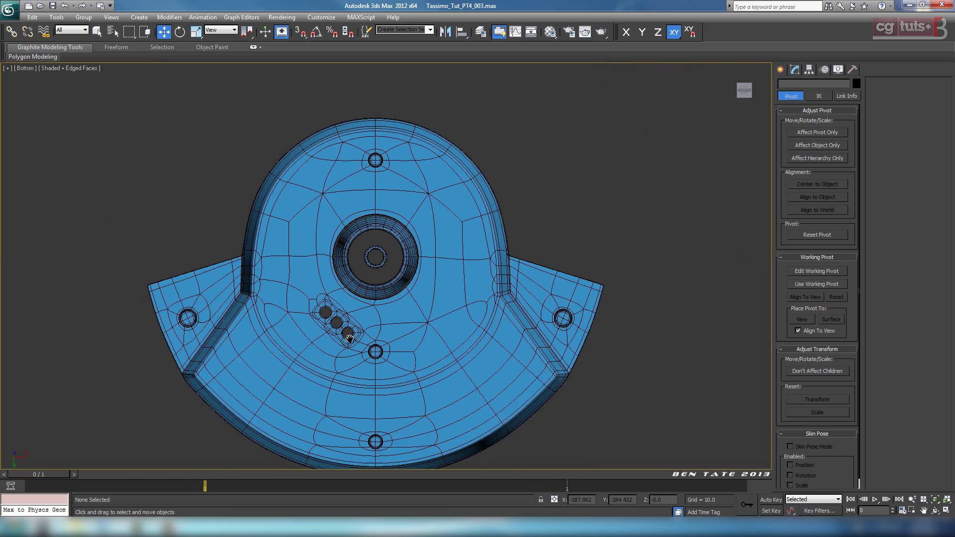
{"action": "key", "text": "alt+w"}
{"action": "key", "text": "alt+w"}
{"action": "middle_click_drag", "start_coordinate": [524, 429], "coordinate": [501, 409], "text": "alt"}
{"action": "key", "text": "alt+w"}
{"action": "left_click", "coordinate": [301, 398]}
{"action": "key", "text": "alt+w"}
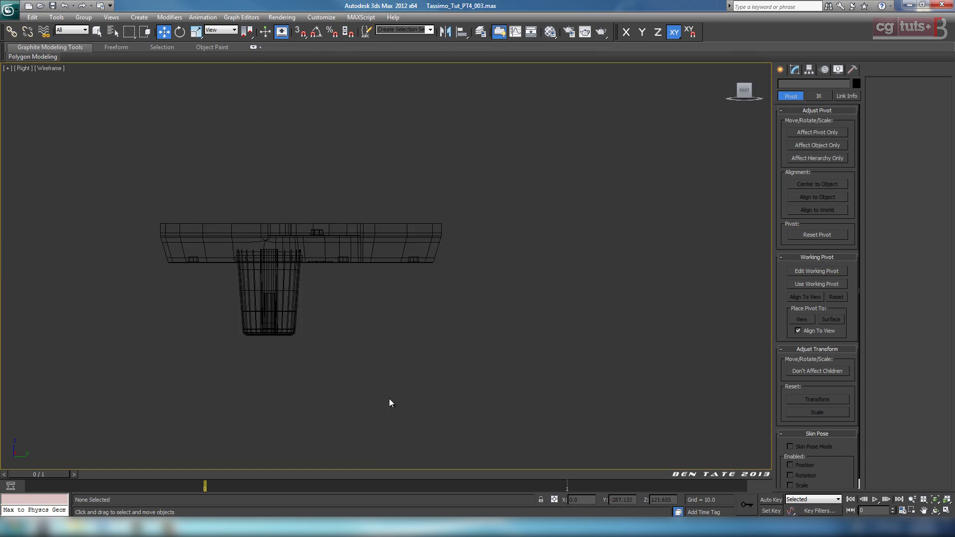
Select the nozzle's outer shell and inner tube in the right view and apply one FFD 2x2x2 modifier to both.
{"action": "middle_click_drag", "start_coordinate": [389, 398], "coordinate": [463, 396]}
{"action": "scroll", "coordinate": [445, 378], "scroll_direction": "up", "scroll_amount": 4}
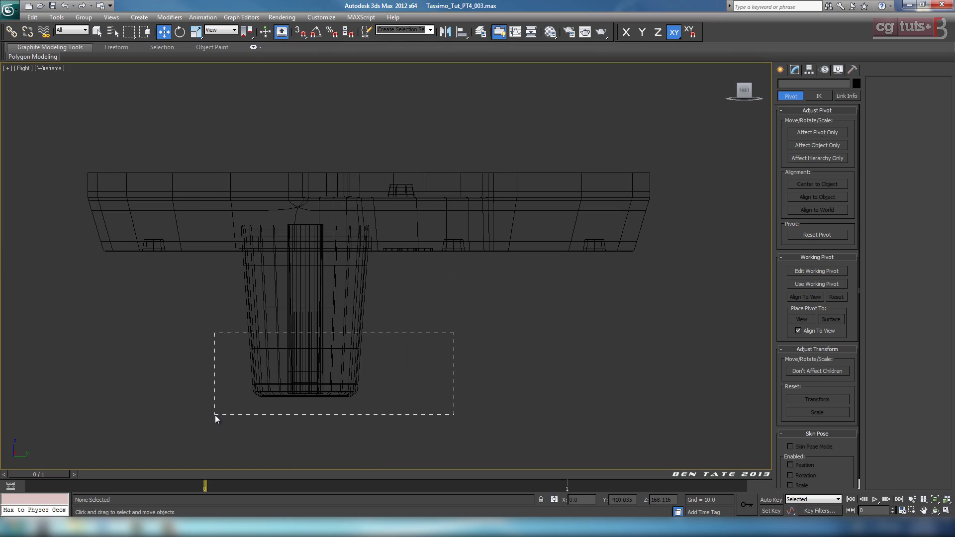
{"action": "left_click_drag", "start_coordinate": [453, 333], "coordinate": [214, 415]}
{"action": "key", "text": "alt+w"}
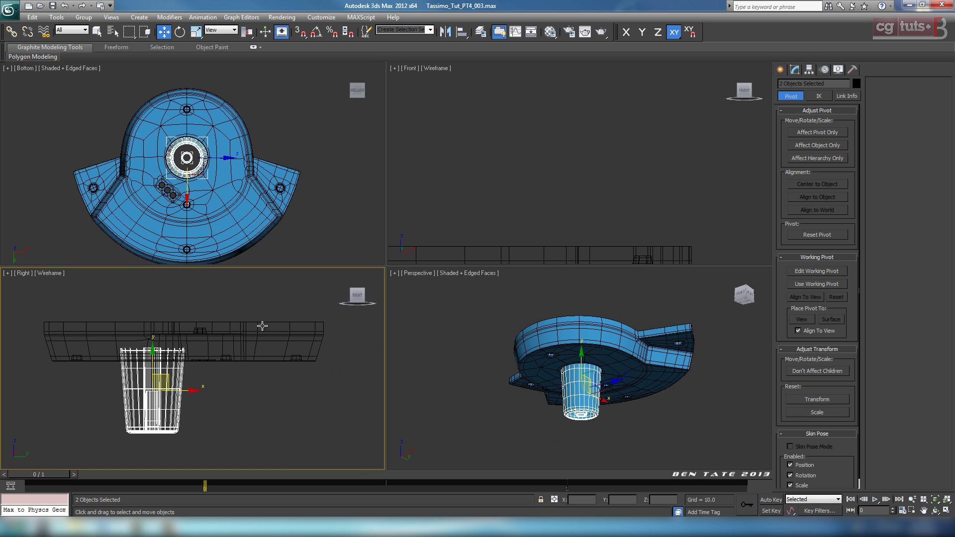
{"action": "key", "text": "alt+w"}
{"action": "left_click", "coordinate": [794, 70]}
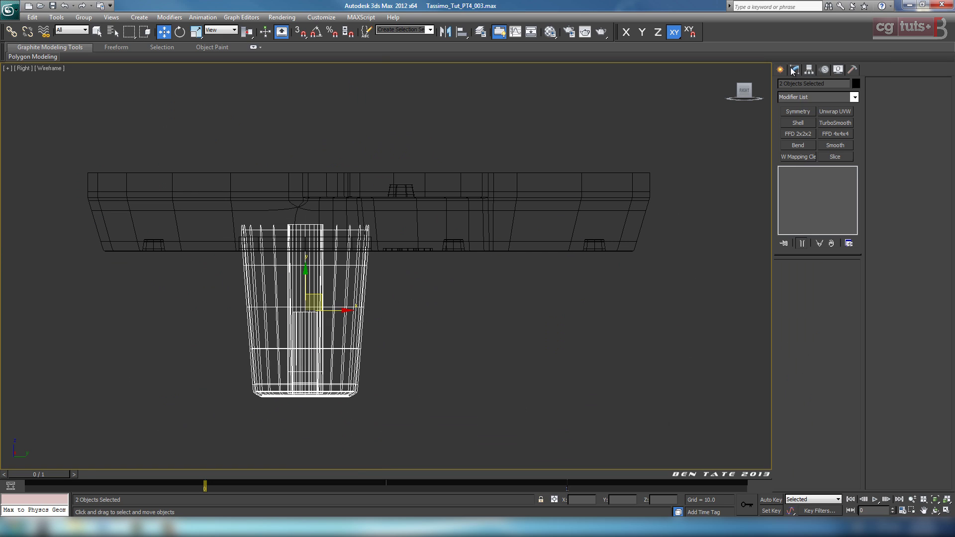
{"action": "left_click", "coordinate": [855, 97]}
{"action": "left_click", "coordinate": [802, 339]}
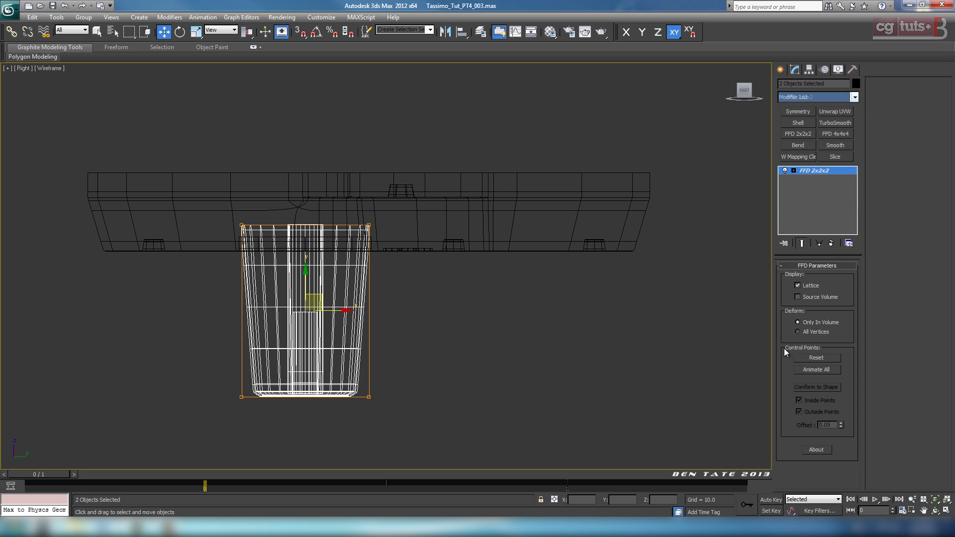
Raise the FFD lattice's bottom control points vertically to shorten the nozzle and its inner tube.
{"action": "left_click", "coordinate": [794, 170]}
{"action": "left_click", "coordinate": [810, 179]}
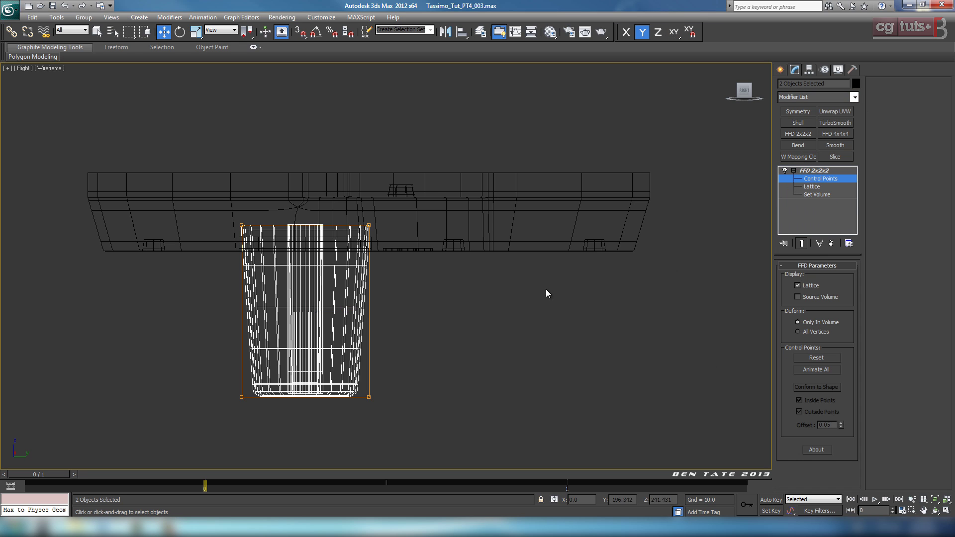
{"action": "middle_click_drag", "start_coordinate": [546, 291], "coordinate": [561, 261]}
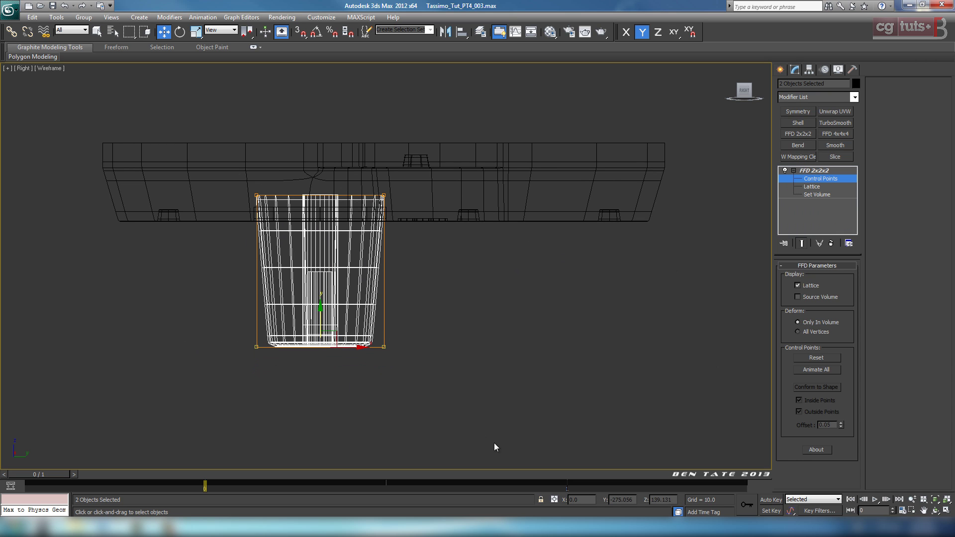
Unhide all objects and inspect the shortened nozzle from underneath in the perspective view.
{"action": "key", "text": "alt+w"}
{"action": "right_click", "coordinate": [617, 418]}
{"action": "key", "text": "alt+w"}
{"action": "middle_click_drag", "start_coordinate": [553, 401], "coordinate": [558, 367], "text": "alt"}
{"action": "right_click", "coordinate": [553, 363]}
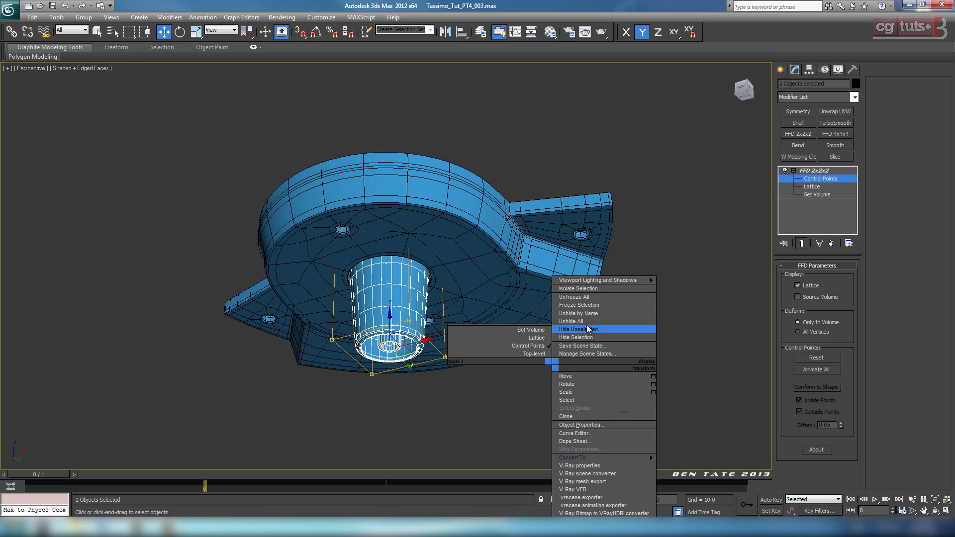
{"action": "left_click", "coordinate": [577, 321]}
{"action": "middle_click_drag", "start_coordinate": [577, 322], "coordinate": [505, 348], "text": "alt"}
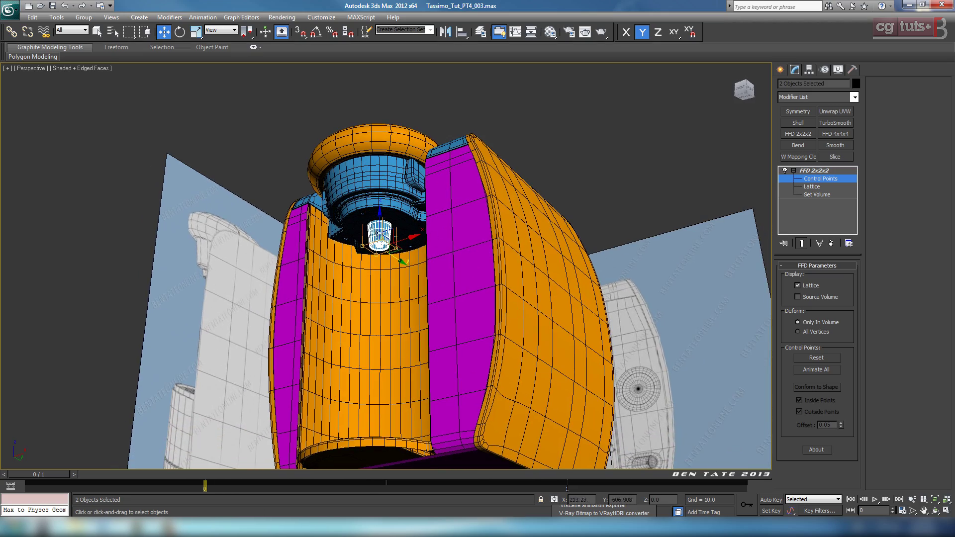
{"action": "scroll", "coordinate": [409, 258], "scroll_direction": "up", "scroll_amount": 6}
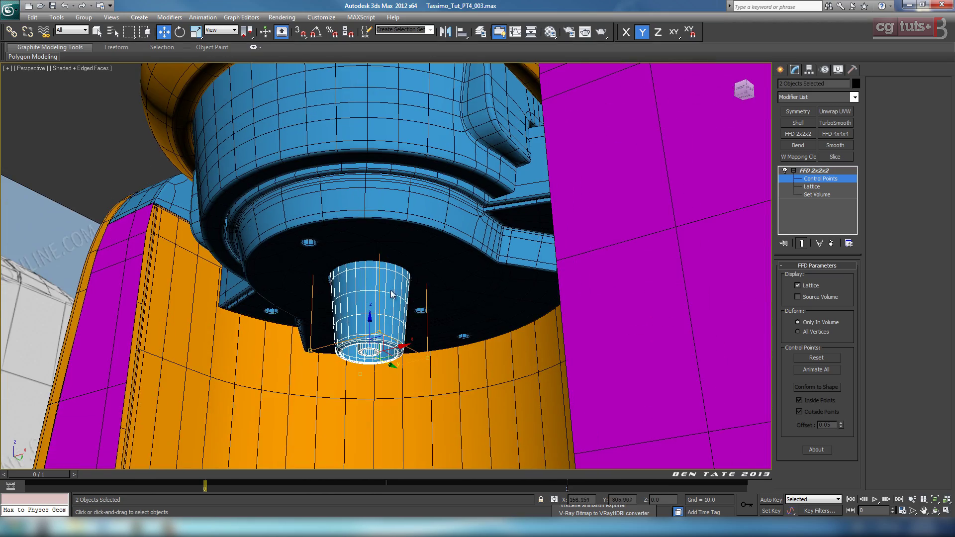
{"action": "middle_click_drag", "start_coordinate": [432, 365], "coordinate": [479, 324], "text": "alt"}
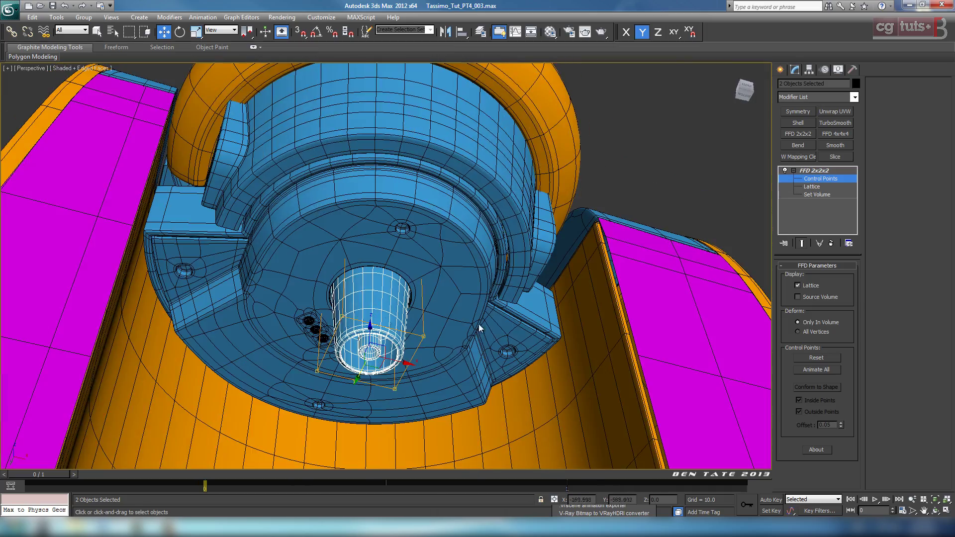
{"action": "middle_click_drag", "start_coordinate": [542, 357], "coordinate": [498, 302]}
{"action": "scroll", "coordinate": [522, 316], "scroll_direction": "up", "scroll_amount": 3}
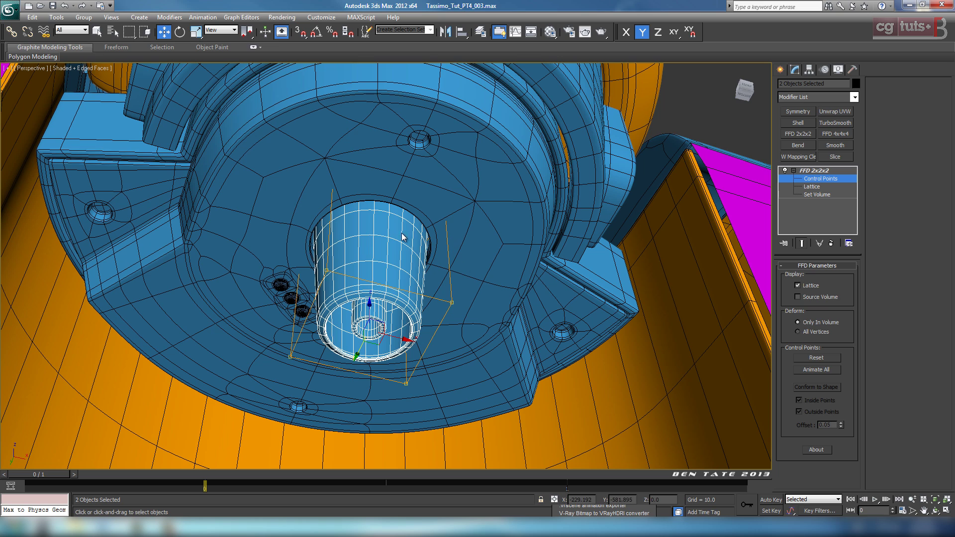
Try to convert the nozzle's outer shell and inner tube to Editable Poly.
{"action": "right_click", "coordinate": [398, 253]}
{"action": "mouse_move", "coordinate": [461, 340]}
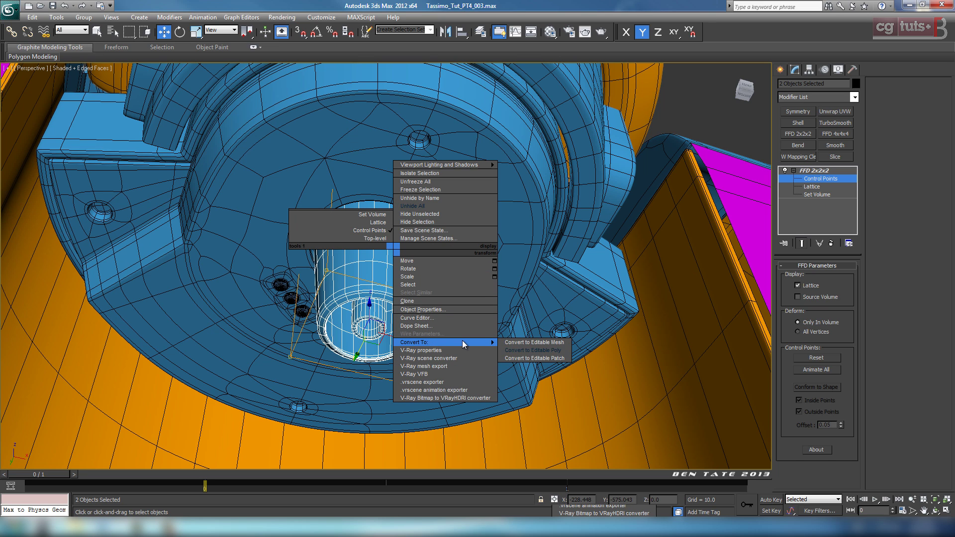
{"action": "left_click", "coordinate": [512, 350]}
{"action": "scroll", "coordinate": [476, 324], "scroll_direction": "down", "scroll_amount": 2}
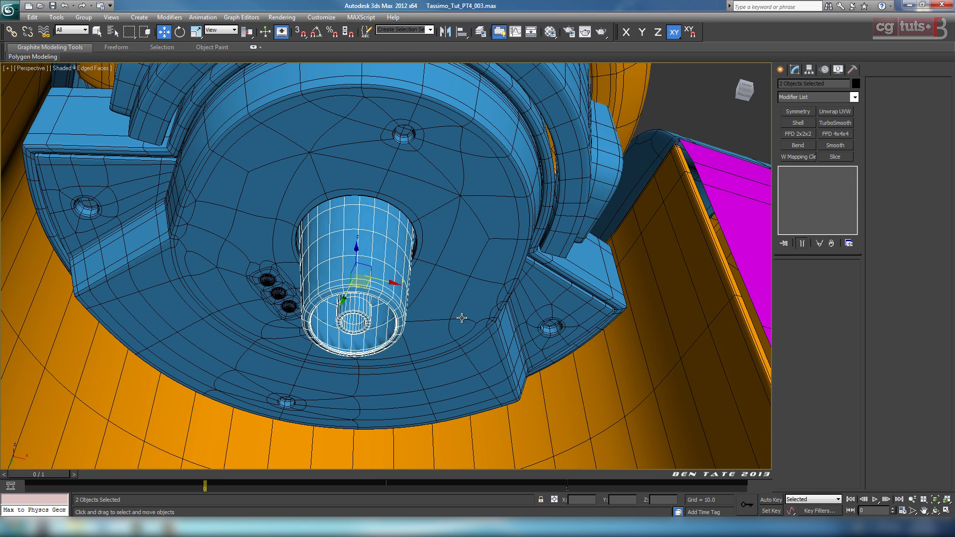
{"action": "scroll", "coordinate": [463, 307], "scroll_direction": "down", "scroll_amount": 2}
{"action": "key", "text": "ctrl+z"}
Reorder the nozzle outer shell's modifiers so TurboSmooth sits above FFD 2x2x2, and collapse the FFD into its Editable Poly.
{"action": "scroll", "coordinate": [493, 312], "scroll_direction": "up", "scroll_amount": 3}
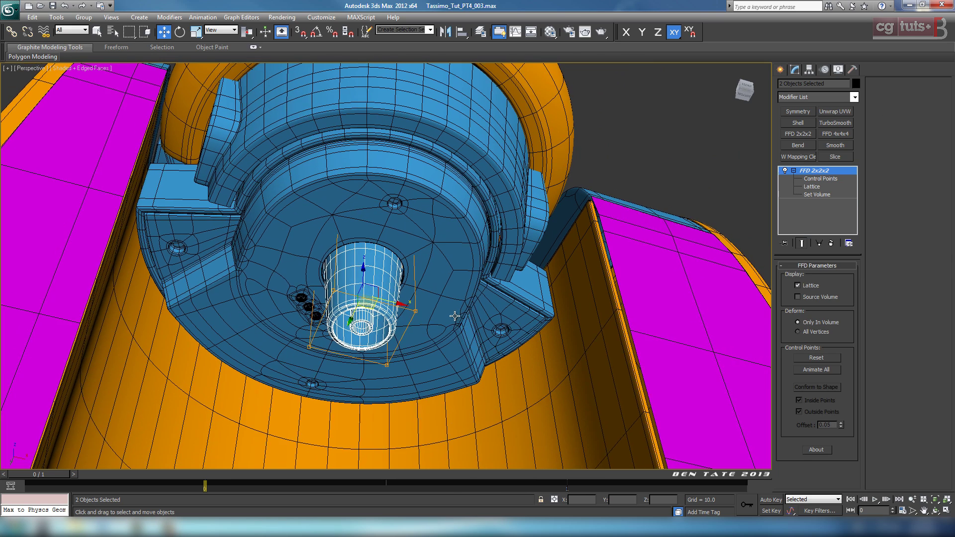
{"action": "left_click", "coordinate": [700, 155]}
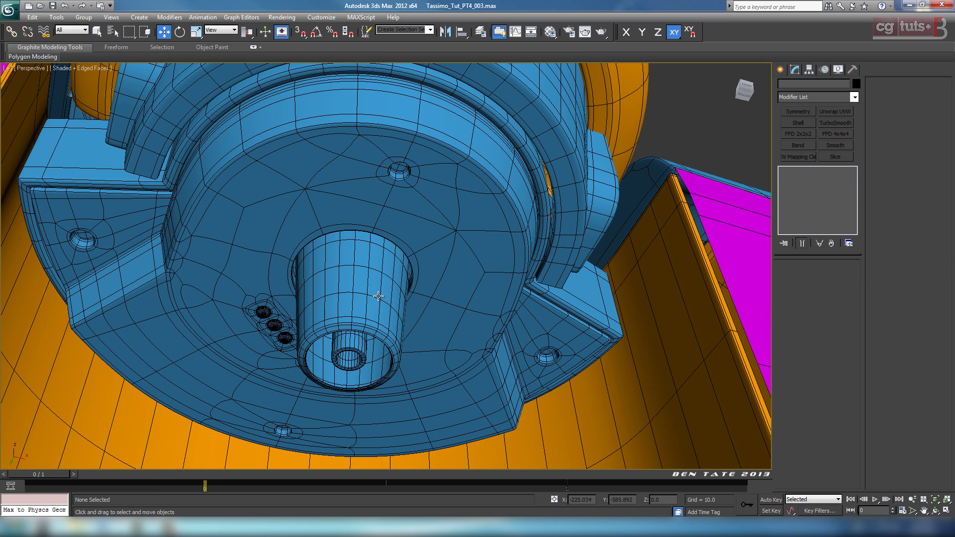
{"action": "left_click", "coordinate": [390, 297]}
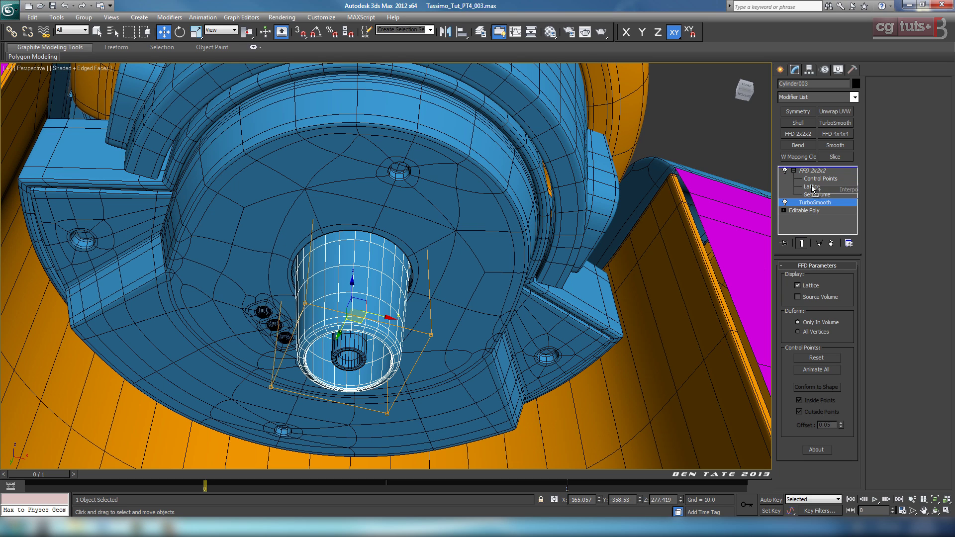
{"action": "left_click_drag", "start_coordinate": [812, 170], "coordinate": [812, 170]}
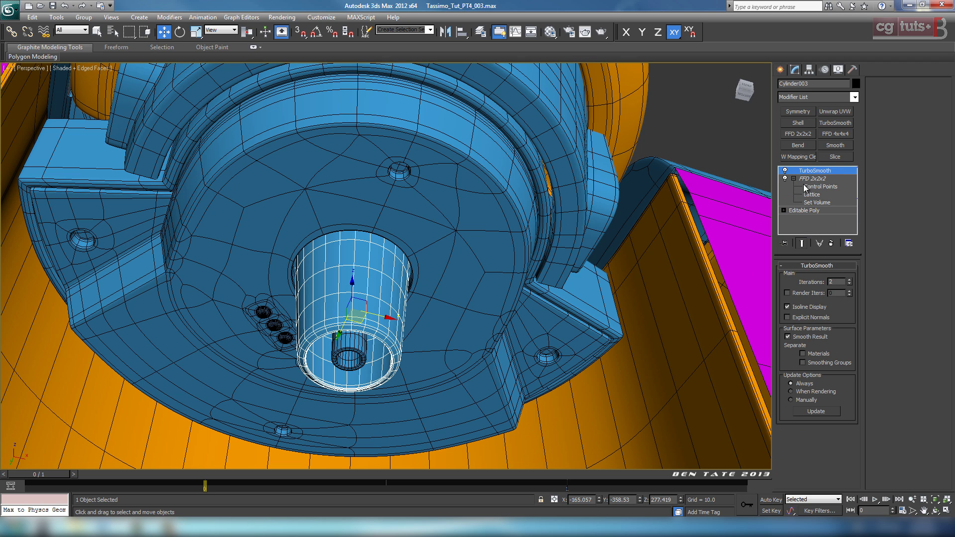
{"action": "left_click", "coordinate": [810, 179]}
{"action": "right_click", "coordinate": [811, 180]}
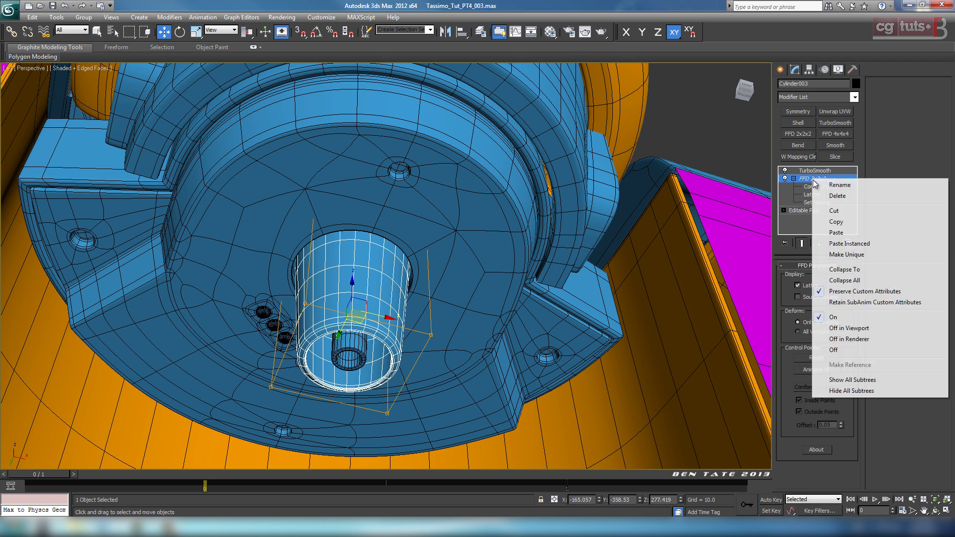
{"action": "left_click", "coordinate": [854, 272]}
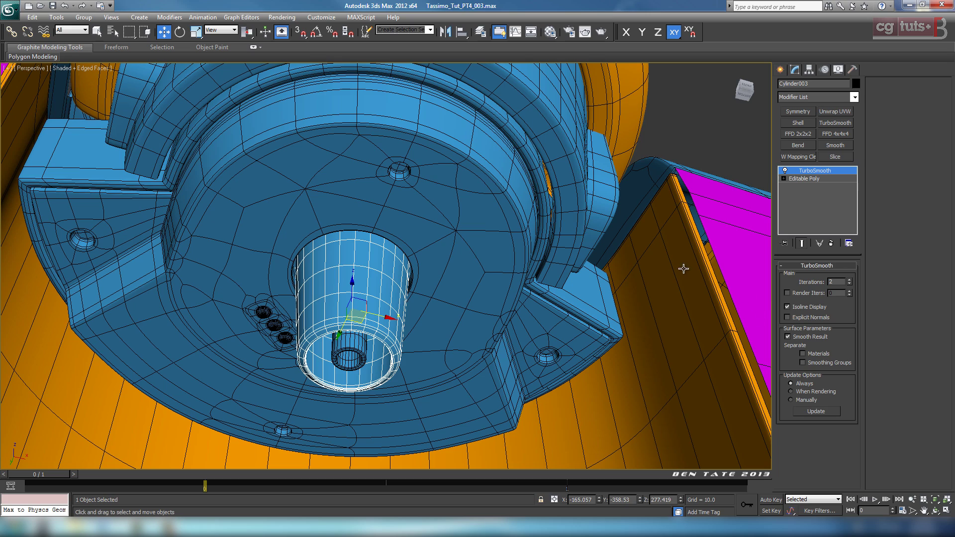
Place TurboSmooth above FFD 2x2x2 on the nozzle's inner tube and collapse that FFD into the base mesh.
{"action": "scroll", "coordinate": [483, 330], "scroll_direction": "up", "scroll_amount": 2}
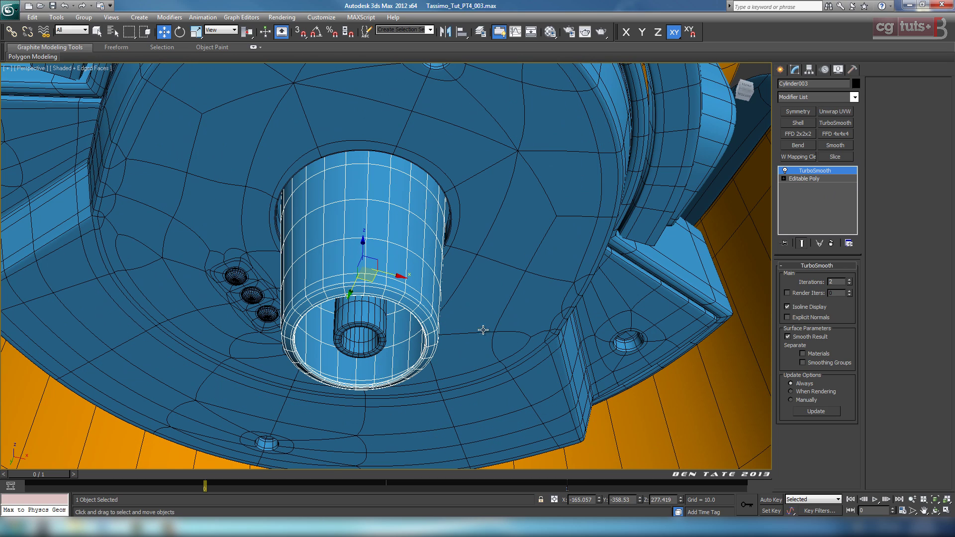
{"action": "left_click", "coordinate": [380, 317]}
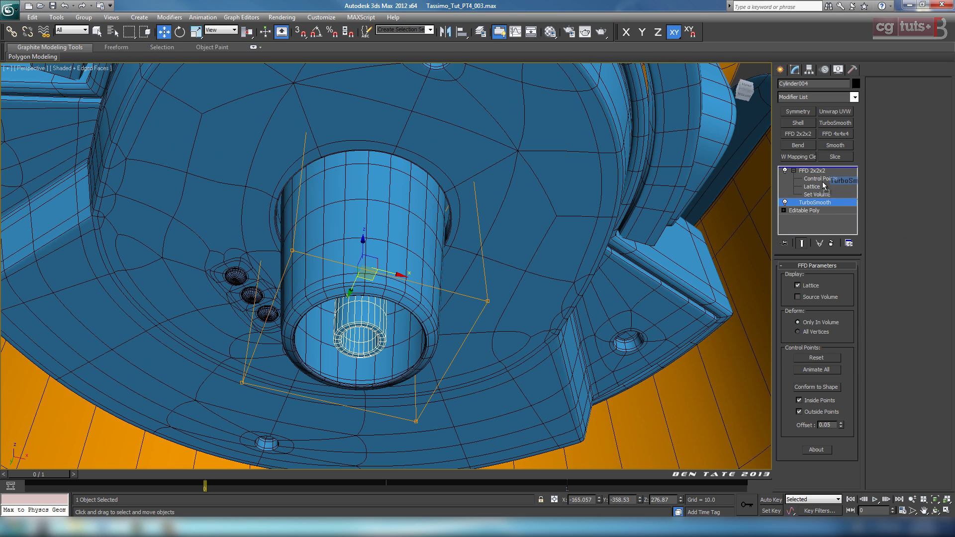
{"action": "left_click_drag", "start_coordinate": [822, 170], "coordinate": [822, 171]}
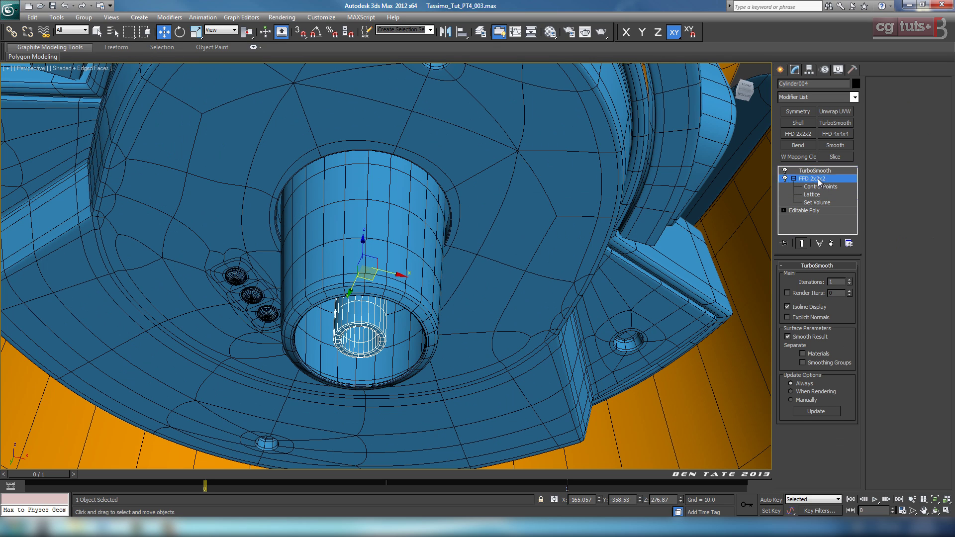
{"action": "left_click", "coordinate": [816, 179]}
{"action": "right_click", "coordinate": [814, 181]}
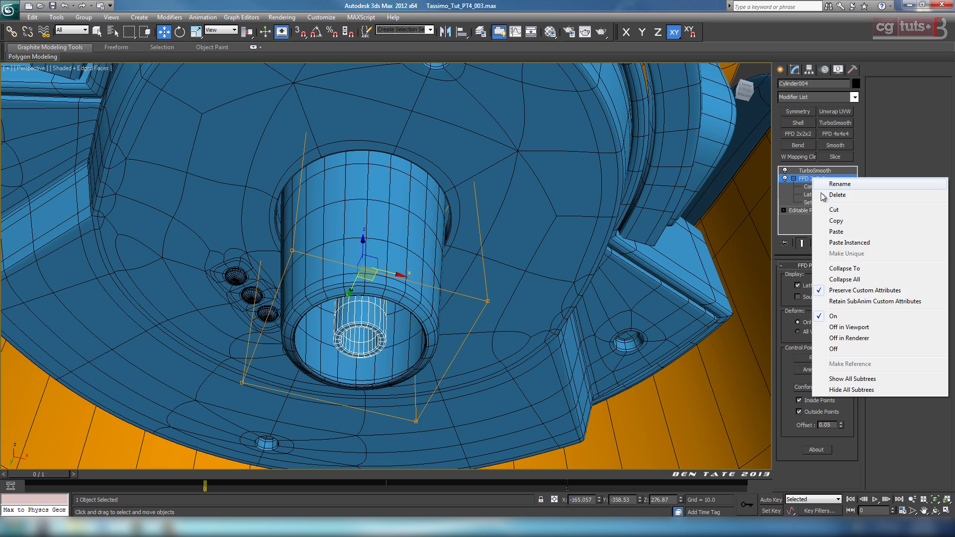
{"action": "left_click", "coordinate": [855, 269]}
Check the nozzle with edged faces toggled off and on, and look over the whole machine from the front.
{"action": "middle_click_drag", "start_coordinate": [484, 330], "coordinate": [502, 308]}
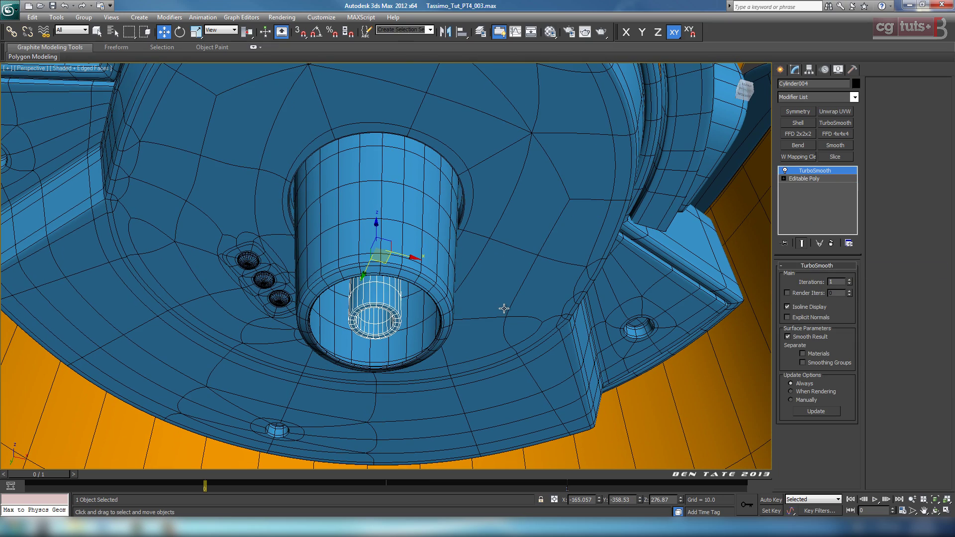
{"action": "key", "text": "F4"}
{"action": "key", "text": "F4"}
{"action": "scroll", "coordinate": [509, 322], "scroll_direction": "down", "scroll_amount": 5}
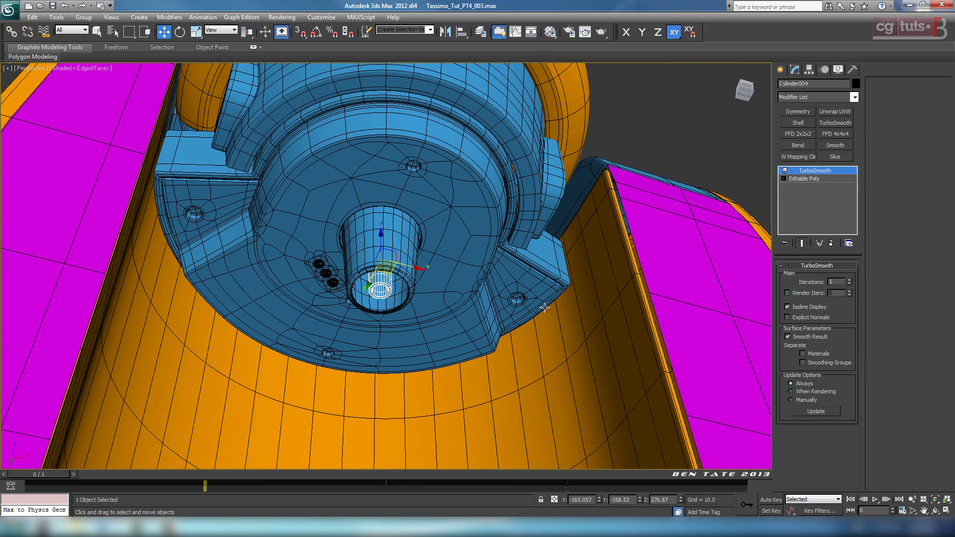
{"action": "middle_click_drag", "start_coordinate": [598, 222], "coordinate": [500, 243], "text": "alt"}
{"action": "middle_click_drag", "start_coordinate": [376, 186], "coordinate": [489, 338], "text": "alt"}
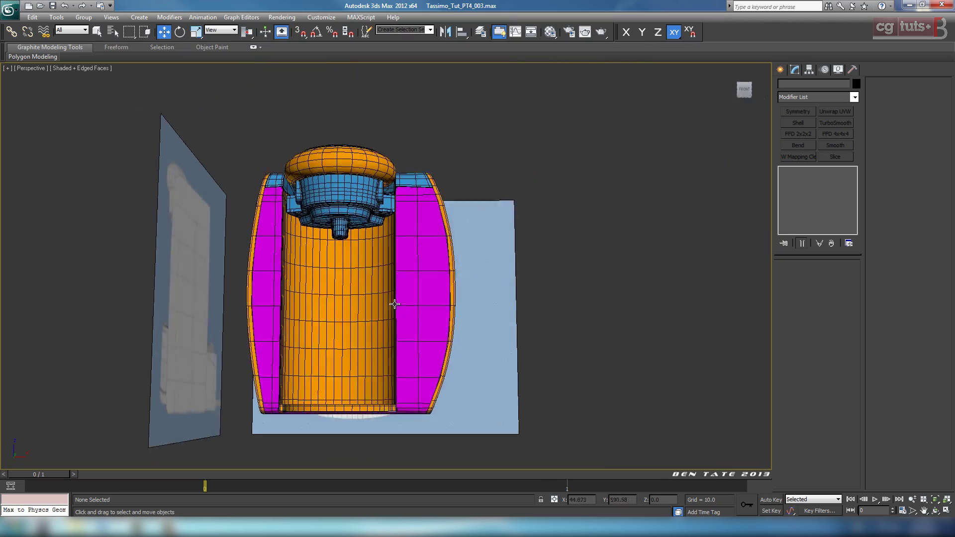
{"action": "middle_click_drag", "start_coordinate": [360, 299], "coordinate": [397, 288]}
{"action": "scroll", "coordinate": [391, 281], "scroll_direction": "up", "scroll_amount": 3}
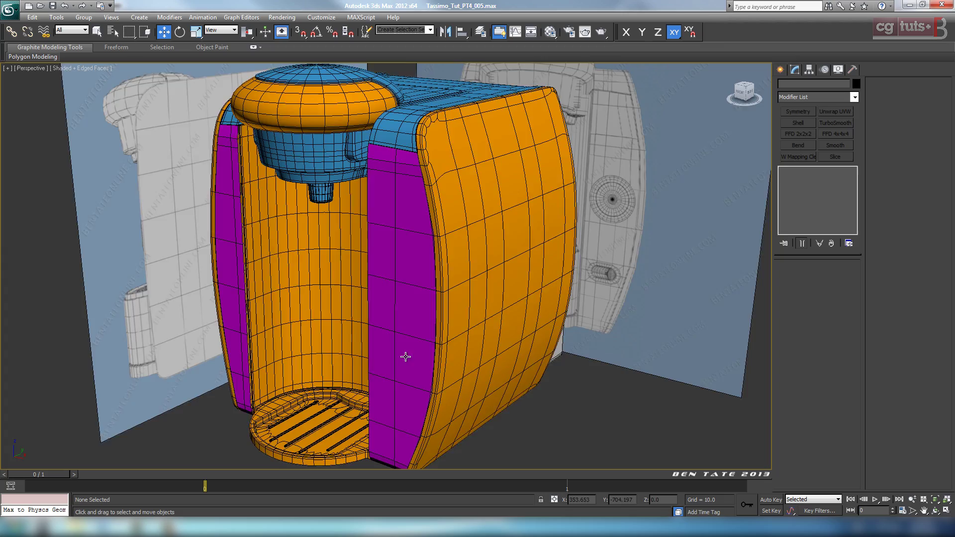
Examine the brewing head and nozzle closely from the front and from below.
{"action": "middle_click_drag", "start_coordinate": [405, 356], "coordinate": [435, 354], "text": "alt"}
{"action": "scroll", "coordinate": [446, 292], "scroll_direction": "up", "scroll_amount": 4}
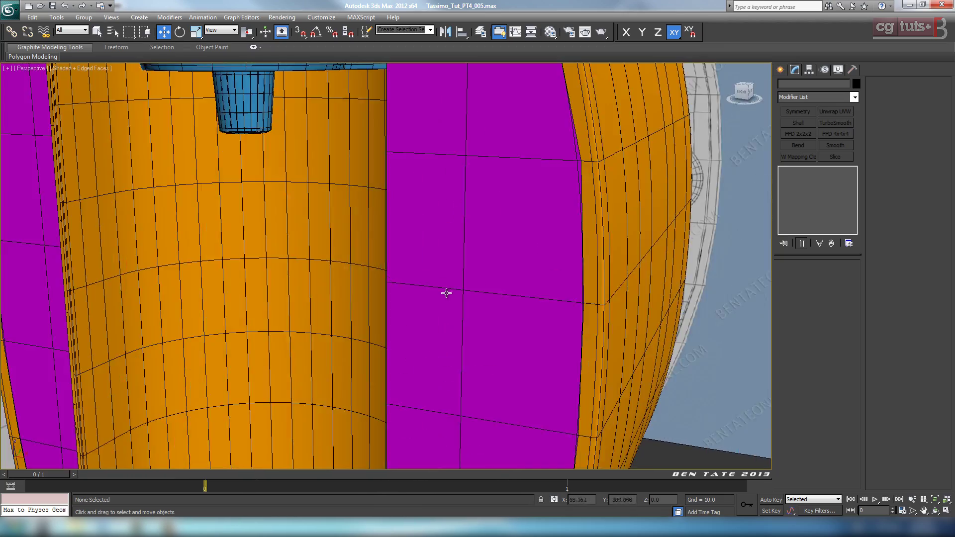
{"action": "middle_click_drag", "start_coordinate": [446, 292], "coordinate": [452, 433]}
{"action": "scroll", "coordinate": [453, 337], "scroll_direction": "down", "scroll_amount": 4}
{"action": "middle_click_drag", "start_coordinate": [453, 337], "coordinate": [488, 424], "text": "alt"}
{"action": "scroll", "coordinate": [447, 348], "scroll_direction": "up", "scroll_amount": 5}
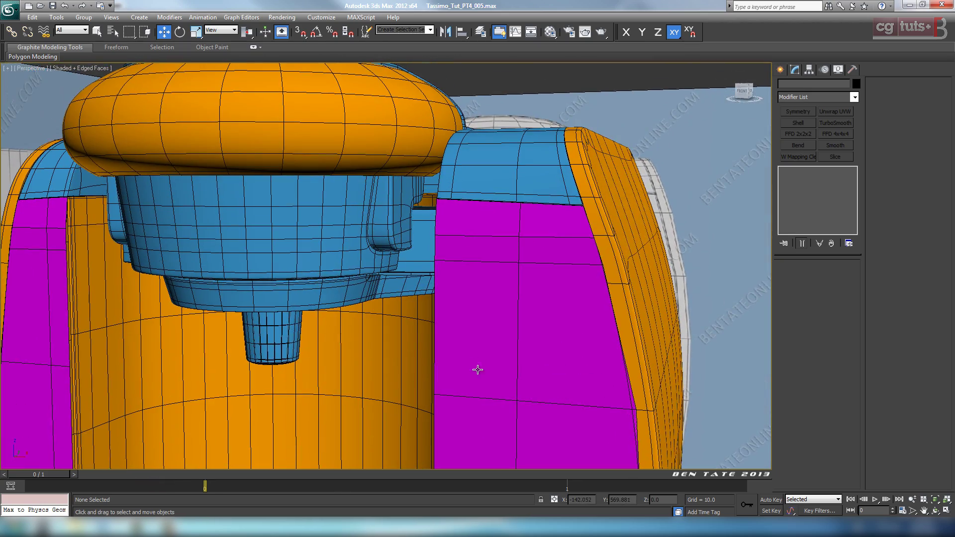
{"action": "middle_click_drag", "start_coordinate": [489, 365], "coordinate": [471, 413], "text": "alt"}
{"action": "scroll", "coordinate": [458, 324], "scroll_direction": "up", "scroll_amount": 5}
{"action": "mouse_move", "coordinate": [490, 299]}
{"action": "middle_mouse_down", "text": "alt"}
{"action": "mouse_move", "coordinate": [473, 313]}
{"action": "mouse_move", "coordinate": [478, 347]}
{"action": "mouse_move", "coordinate": [482, 309]}
{"action": "middle_mouse_up", "text": "alt"}
{"action": "scroll", "coordinate": [478, 317], "scroll_direction": "down", "scroll_amount": 2}
Hide everything except the orange head ring, the blue head housing and the upper plate.
{"action": "left_click", "coordinate": [485, 316]}
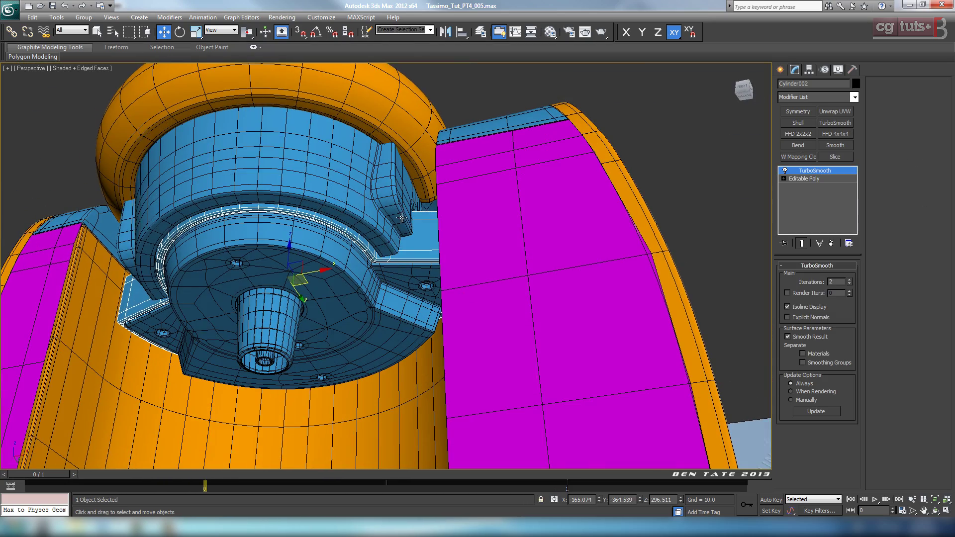
{"action": "right_click", "coordinate": [479, 307]}
{"action": "left_click", "coordinate": [524, 265]}
{"action": "middle_click_drag", "start_coordinate": [537, 290], "coordinate": [444, 334], "text": "alt"}
{"action": "middle_click_drag", "start_coordinate": [513, 335], "coordinate": [459, 372], "text": "alt"}
{"action": "left_click", "coordinate": [521, 345]}
{"action": "scroll", "coordinate": [490, 363], "scroll_direction": "up", "scroll_amount": 3}
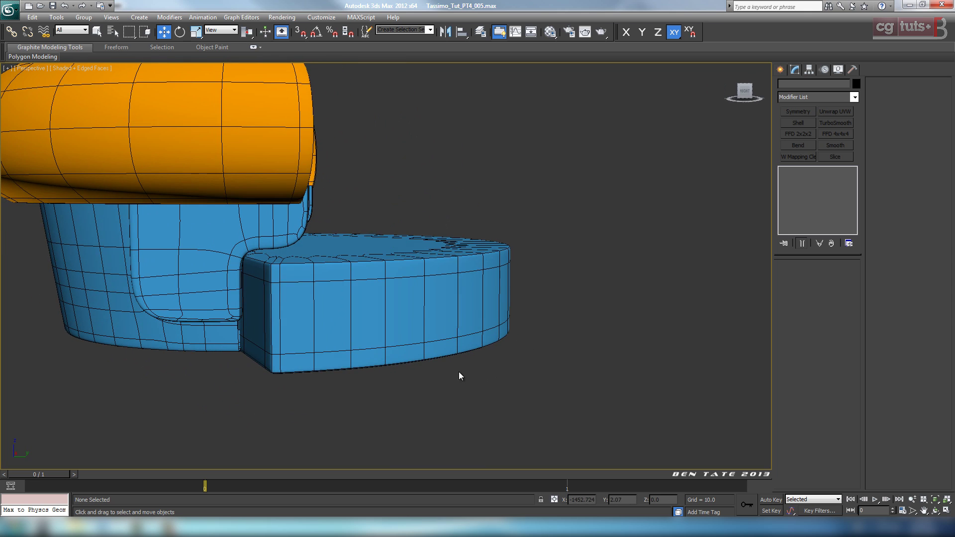
Examine how the plate meets the head housing in the bottom view, the top wireframe view and the perspective view.
{"action": "key", "text": "alt+w"}
{"action": "middle_click", "coordinate": [343, 249]}
{"action": "key", "text": "alt+w"}
{"action": "middle_click_drag", "start_coordinate": [352, 288], "coordinate": [336, 289]}
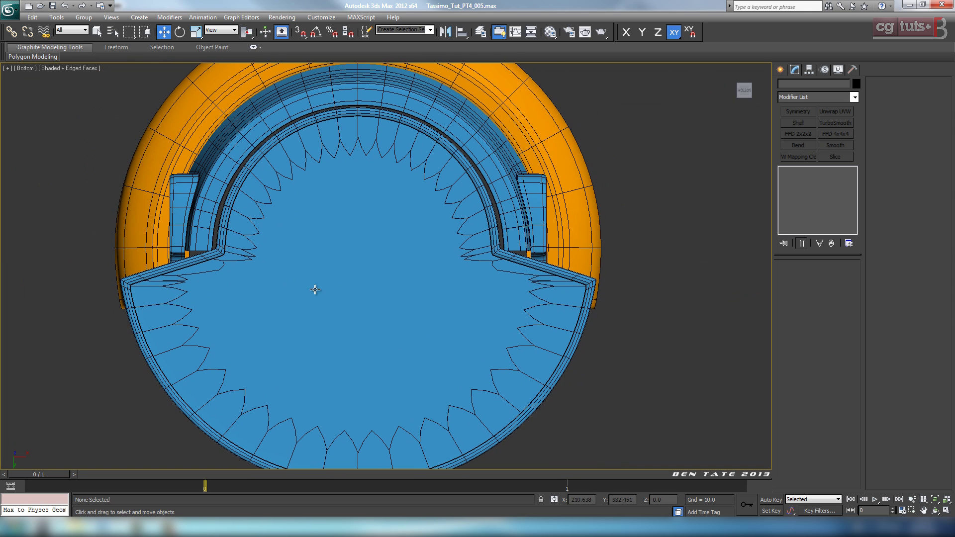
{"action": "key", "text": "t"}
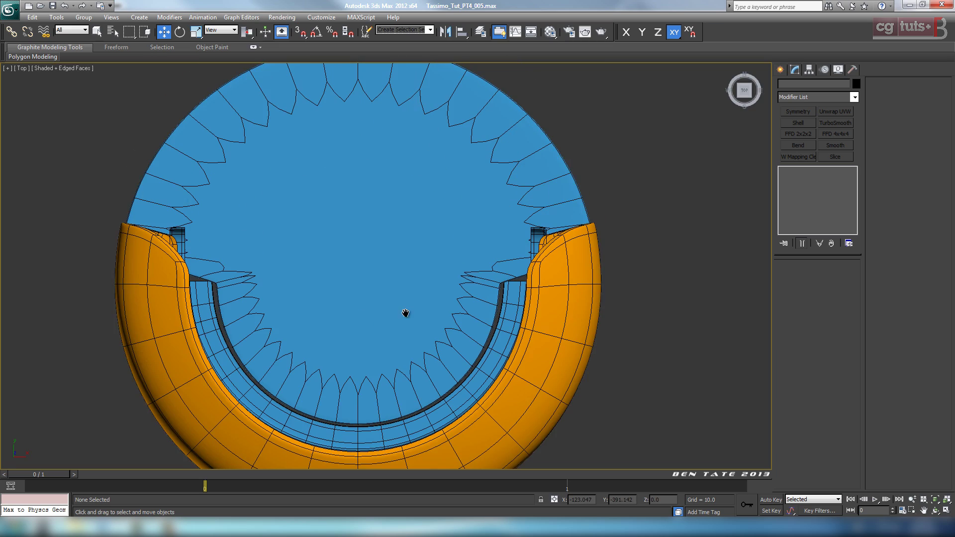
{"action": "middle_click_drag", "start_coordinate": [406, 313], "coordinate": [449, 315]}
{"action": "key", "text": "F3"}
{"action": "key", "text": "alt+w"}
{"action": "middle_click", "coordinate": [624, 384]}
{"action": "key", "text": "alt+w"}
{"action": "middle_click_drag", "start_coordinate": [504, 344], "coordinate": [433, 308], "text": "alt"}
{"action": "scroll", "coordinate": [497, 335], "scroll_direction": "up", "scroll_amount": 4}
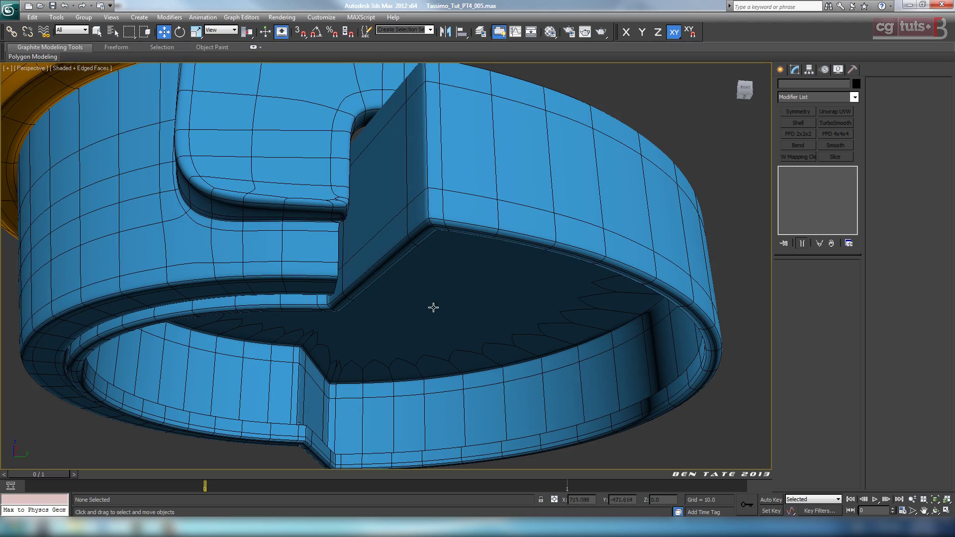
Hide the orange head ring to expose the blue housing and the plate.
{"action": "left_click", "coordinate": [334, 273]}
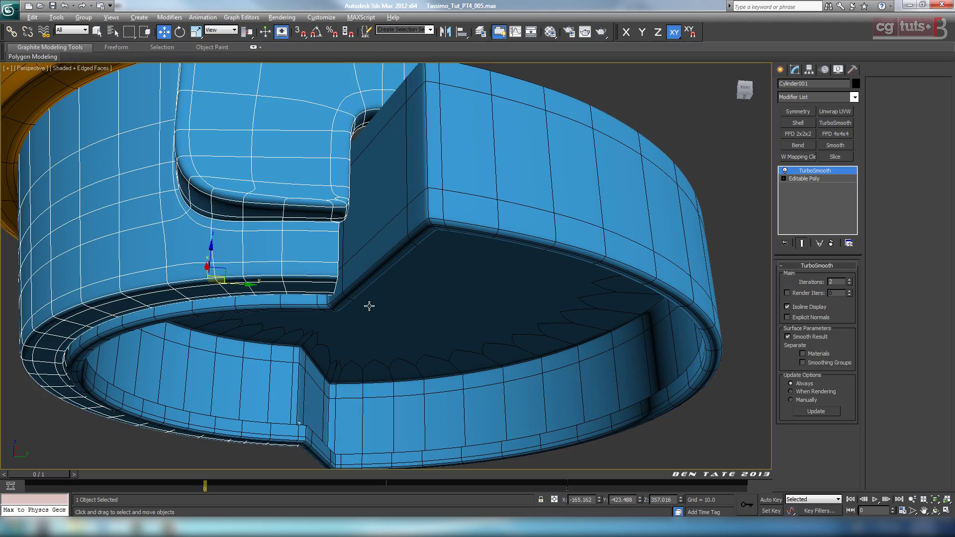
{"action": "middle_click_drag", "start_coordinate": [369, 307], "coordinate": [397, 316], "text": "alt"}
{"action": "scroll", "coordinate": [397, 315], "scroll_direction": "down", "scroll_amount": 3}
{"action": "left_click", "coordinate": [354, 120]}
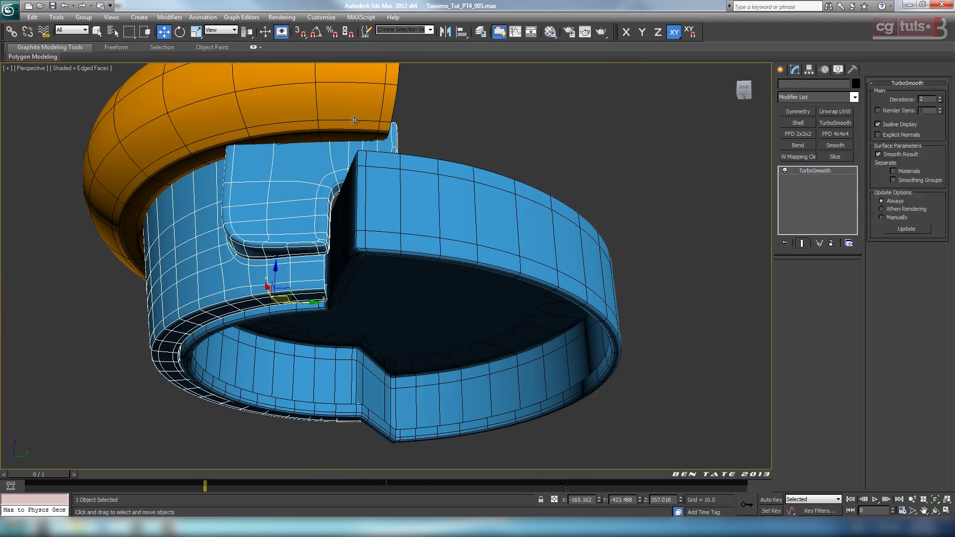
{"action": "right_click", "coordinate": [395, 175]}
{"action": "left_click", "coordinate": [423, 142]}
Select the blue head housing and examine where its side flap crosses the plate in the top wireframe view.
{"action": "left_click", "coordinate": [334, 207]}
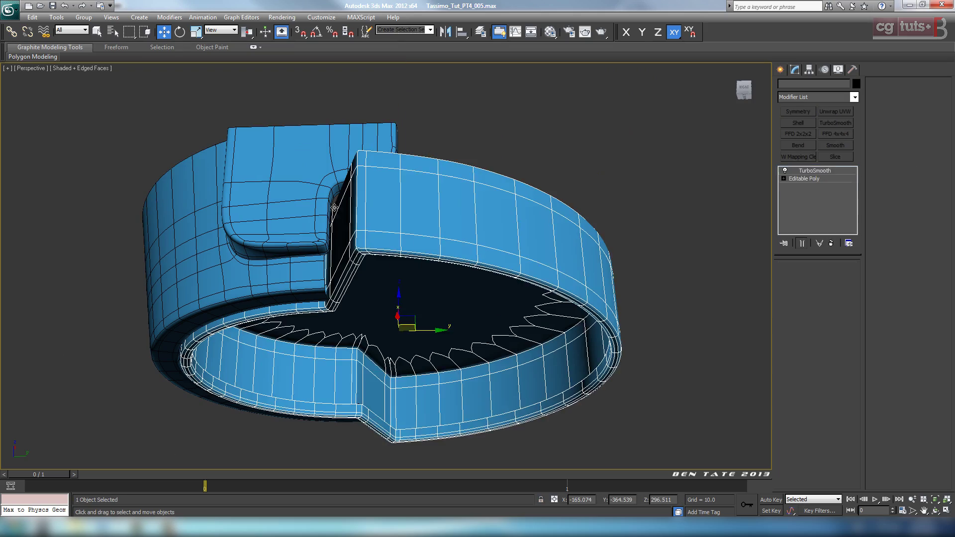
{"action": "left_click", "coordinate": [329, 216]}
{"action": "middle_click_drag", "start_coordinate": [379, 239], "coordinate": [293, 342], "text": "alt"}
{"action": "key", "text": "t"}
{"action": "middle_click_drag", "start_coordinate": [313, 246], "coordinate": [326, 284]}
{"action": "scroll", "coordinate": [363, 246], "scroll_direction": "up", "scroll_amount": 1}
{"action": "scroll", "coordinate": [444, 278], "scroll_direction": "up", "scroll_amount": 1}
{"action": "scroll", "coordinate": [380, 276], "scroll_direction": "up", "scroll_amount": 3}
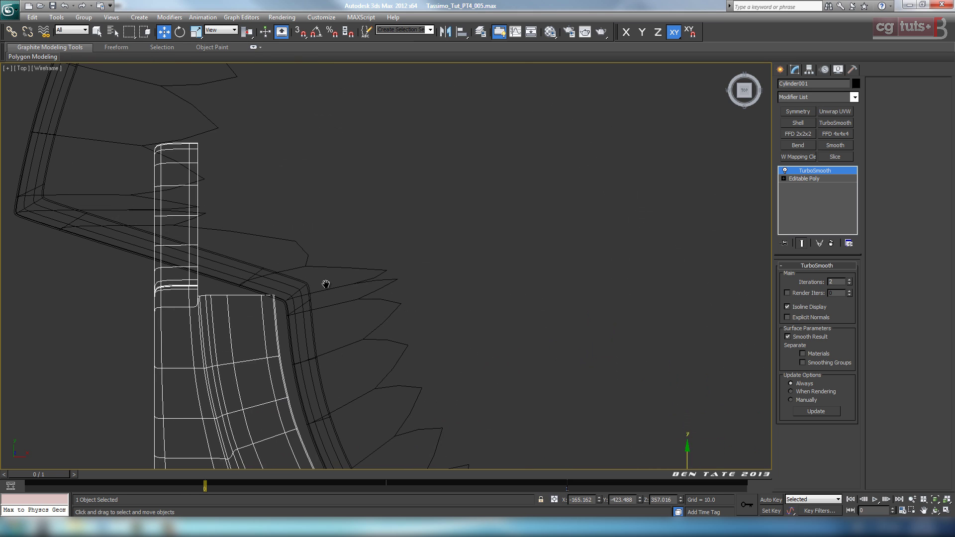
{"action": "scroll", "coordinate": [500, 285], "scroll_direction": "down", "scroll_amount": 9}
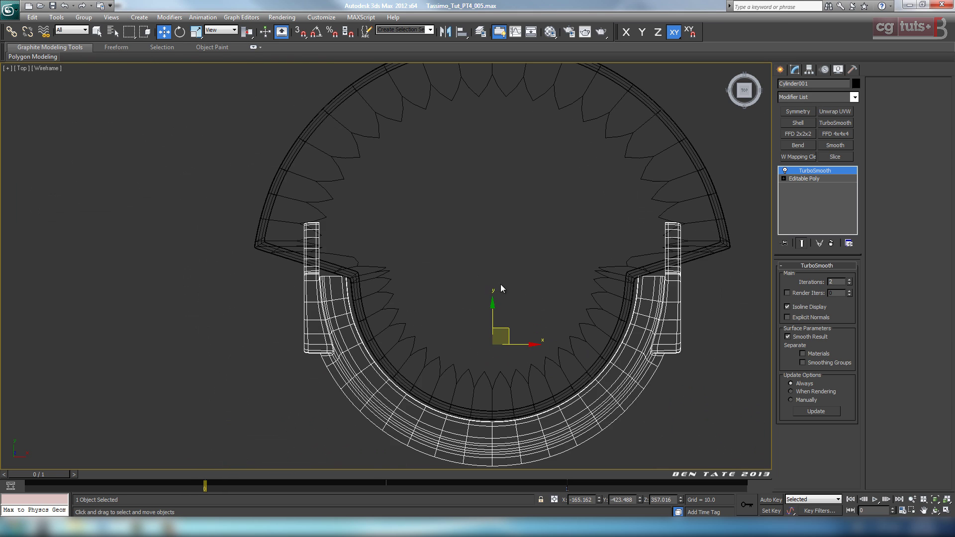
Remove the TurboSmooth modifier from the blue head housing and delete the polygons of its left half in the top view.
{"action": "left_click", "coordinate": [831, 245]}
{"action": "left_click", "coordinate": [827, 277]}
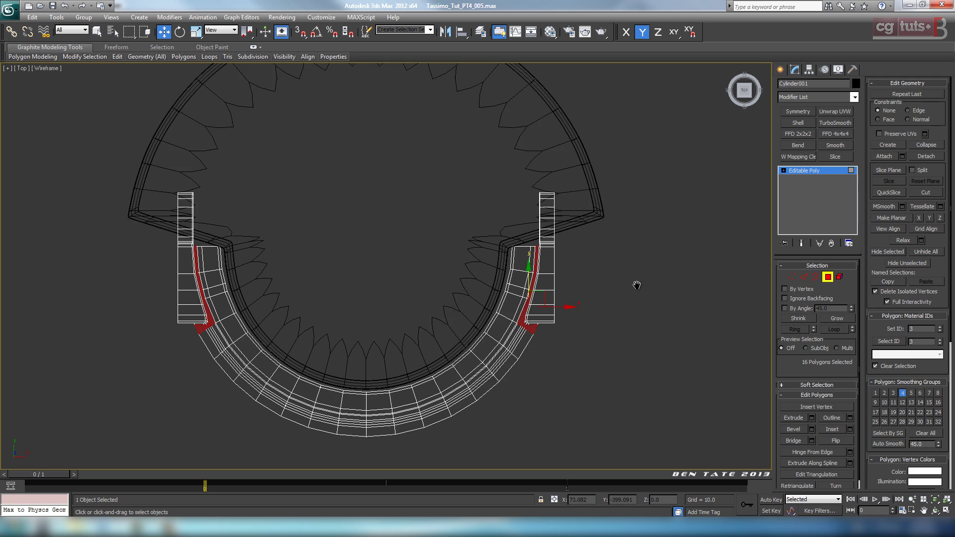
{"action": "middle_click_drag", "start_coordinate": [198, 218], "coordinate": [226, 201]}
{"action": "left_click_drag", "start_coordinate": [373, 513], "coordinate": [376, 510]}
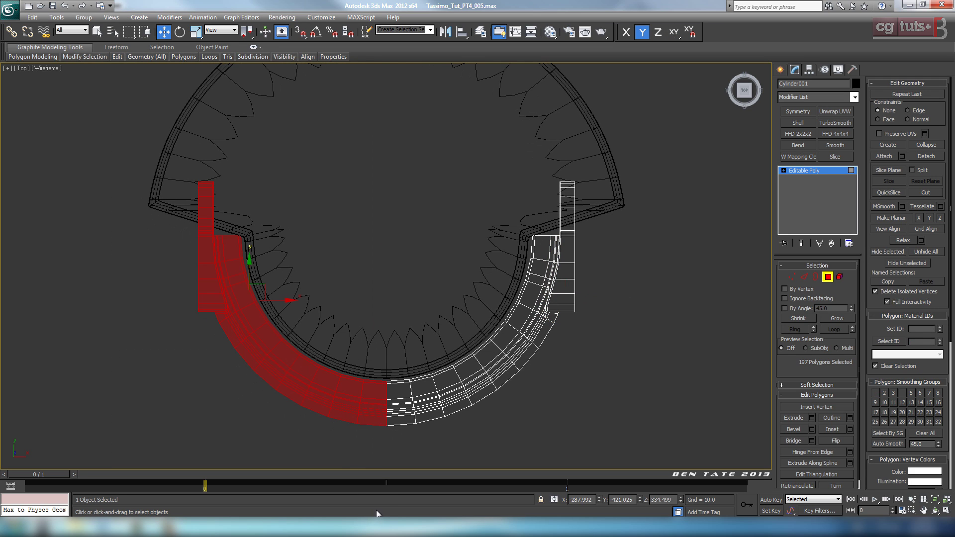
{"action": "key", "text": "Delete"}
Examine how the remaining half of the housing sits against the plate in the perspective and top wireframe views.
{"action": "middle_click_drag", "start_coordinate": [511, 378], "coordinate": [500, 379]}
{"action": "key", "text": "alt+w"}
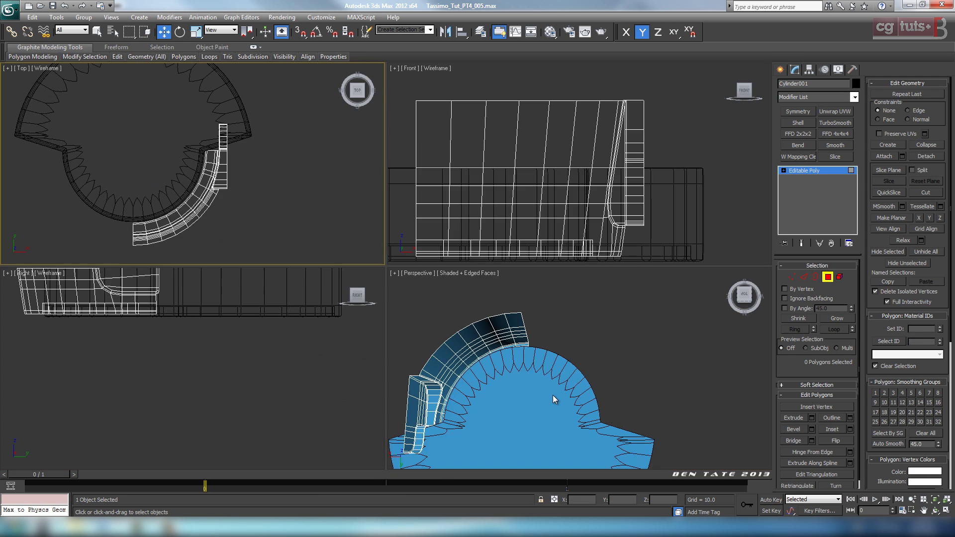
{"action": "key", "text": "alt+w"}
{"action": "middle_click_drag", "start_coordinate": [437, 373], "coordinate": [518, 279], "text": "alt"}
{"action": "key", "text": "alt+w"}
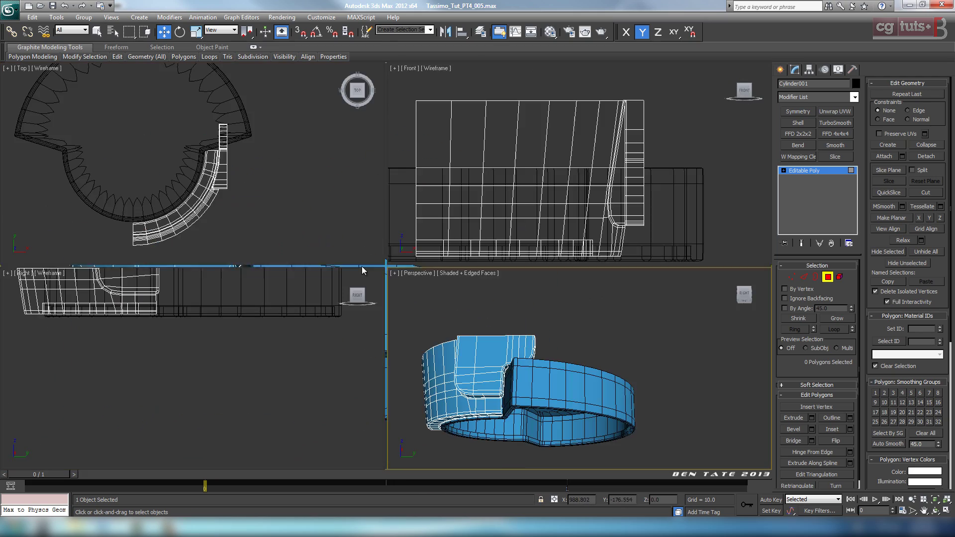
{"action": "left_click", "coordinate": [372, 234]}
{"action": "key", "text": "alt+w"}
{"action": "middle_click_drag", "start_coordinate": [382, 207], "coordinate": [301, 204]}
{"action": "scroll", "coordinate": [376, 243], "scroll_direction": "up", "scroll_amount": 4}
{"action": "middle_click_drag", "start_coordinate": [397, 233], "coordinate": [494, 322]}
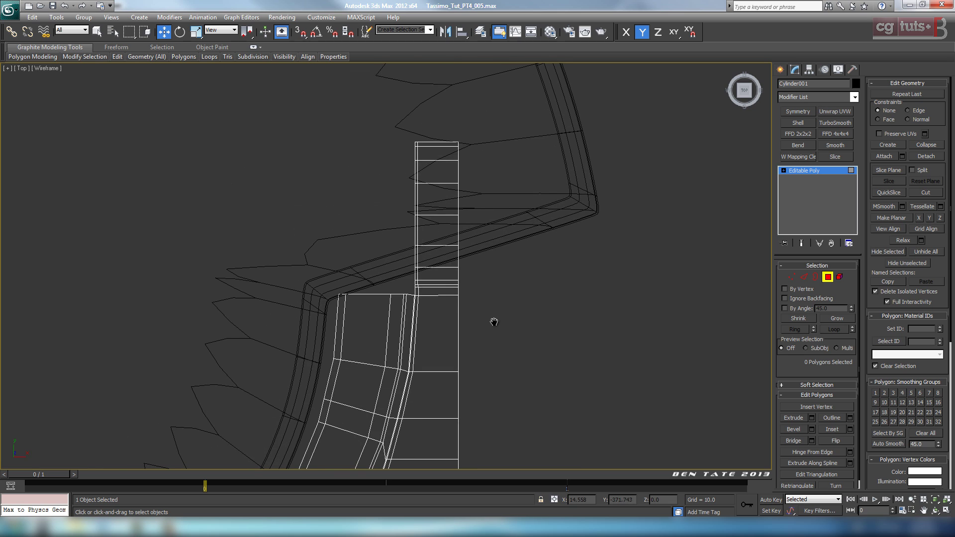
Move the housing's end and side flap vertices, except the inner corner ones, about 3.8 units along Y toward the plate.
{"action": "left_click", "coordinate": [792, 278]}
{"action": "middle_click_drag", "start_coordinate": [584, 272], "coordinate": [555, 238]}
{"action": "middle_click_drag", "start_coordinate": [495, 193], "coordinate": [510, 220]}
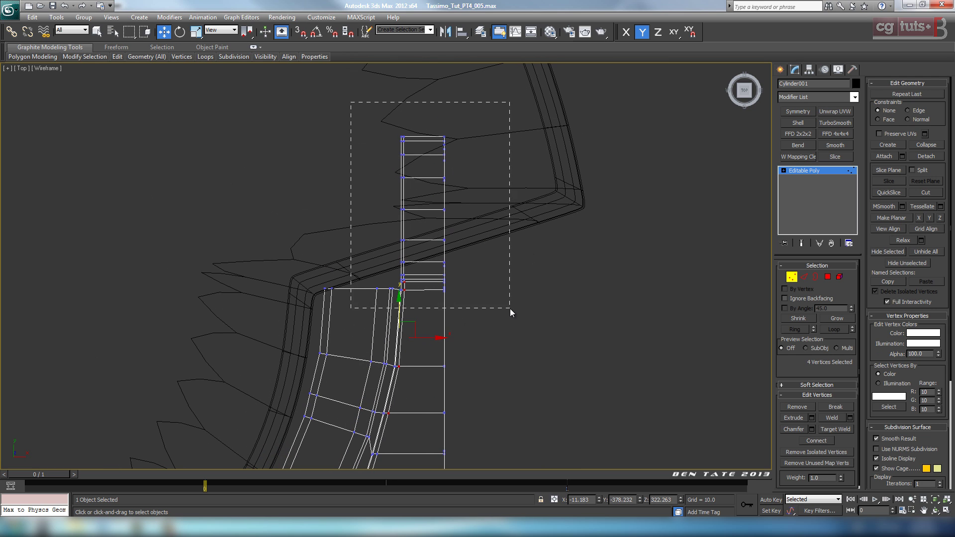
{"action": "key", "text": "alt+w"}
{"action": "key", "text": "alt+w"}
{"action": "key", "text": "alt+w"}
{"action": "middle_click_drag", "start_coordinate": [528, 358], "coordinate": [493, 320], "text": "alt"}
{"action": "key", "text": "alt+w"}
{"action": "key", "text": "alt+w"}
{"action": "right_click", "coordinate": [304, 256]}
{"action": "key", "text": "alt+w"}
{"action": "scroll", "coordinate": [393, 265], "scroll_direction": "up", "scroll_amount": 5}
{"action": "middle_click_drag", "start_coordinate": [393, 265], "coordinate": [352, 345]}
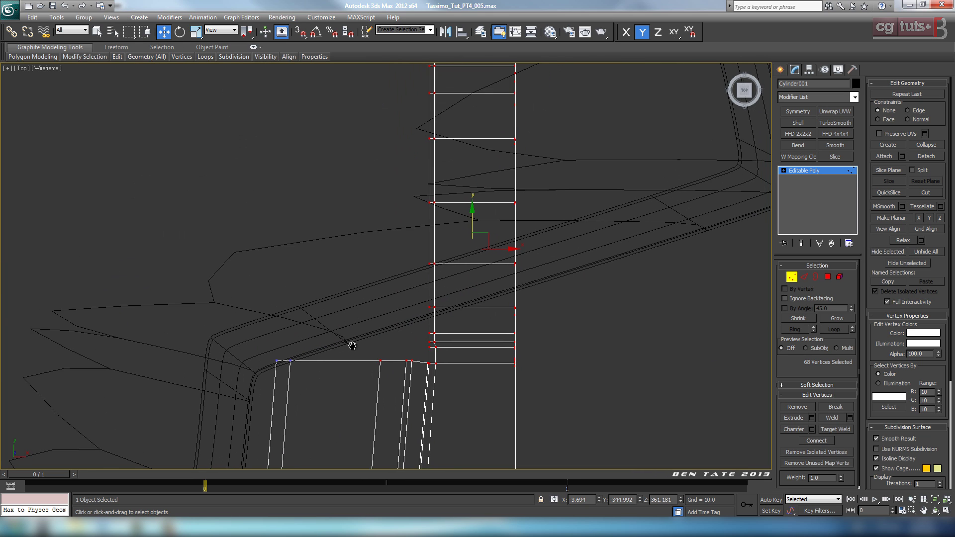
{"action": "scroll", "coordinate": [402, 305], "scroll_direction": "down", "scroll_amount": 2}
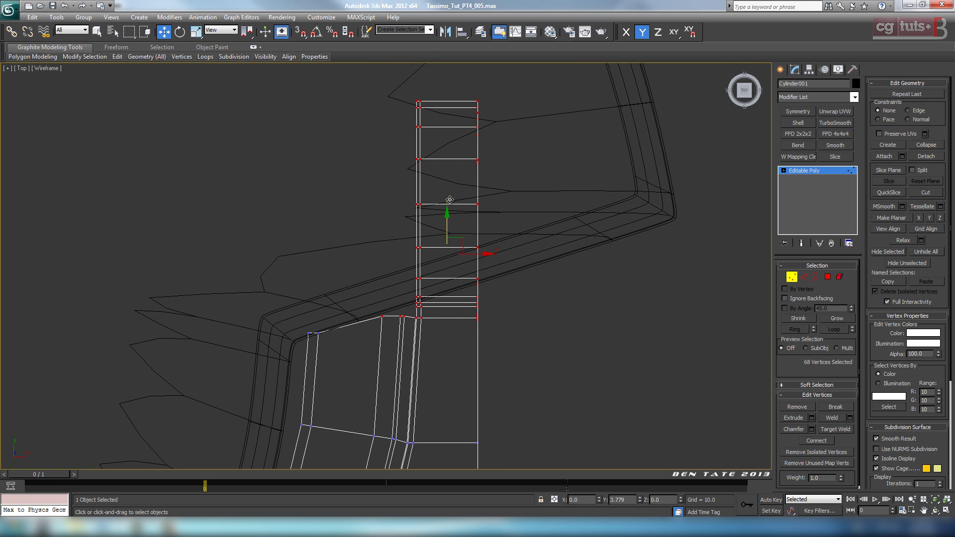
Adjust the inner corner vertices and successively fewer end vertices along Y until the housing's end edge follows the plate's slanted edge.
{"action": "middle_click_drag", "start_coordinate": [305, 291], "coordinate": [315, 258]}
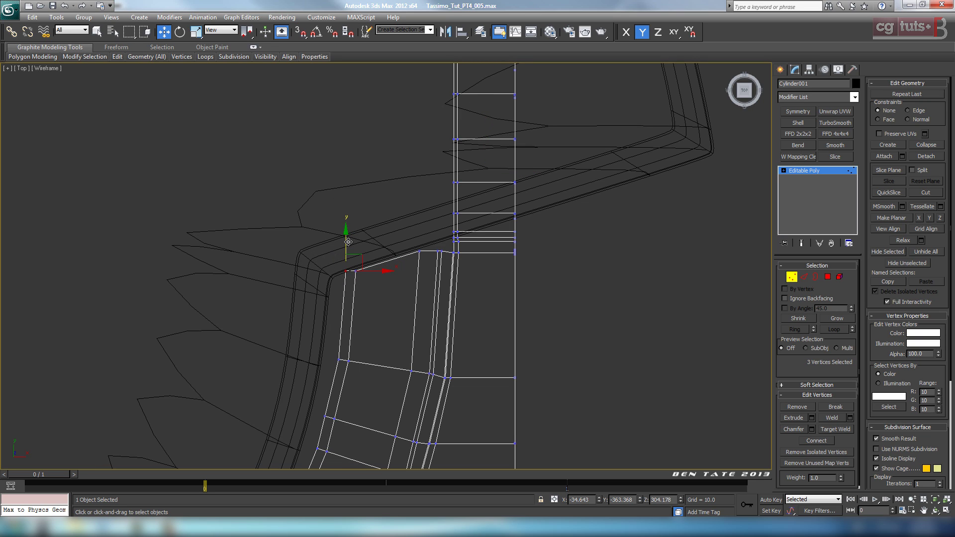
{"action": "middle_click_drag", "start_coordinate": [426, 249], "coordinate": [348, 273]}
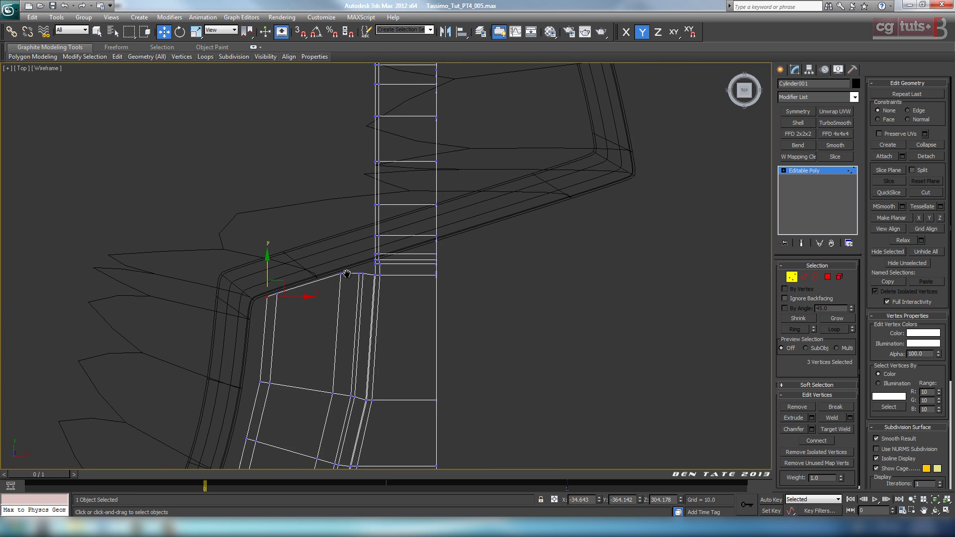
{"action": "scroll", "coordinate": [396, 282], "scroll_direction": "up", "scroll_amount": 2}
{"action": "middle_click_drag", "start_coordinate": [444, 261], "coordinate": [437, 335]}
{"action": "scroll", "coordinate": [439, 328], "scroll_direction": "down", "scroll_amount": 4}
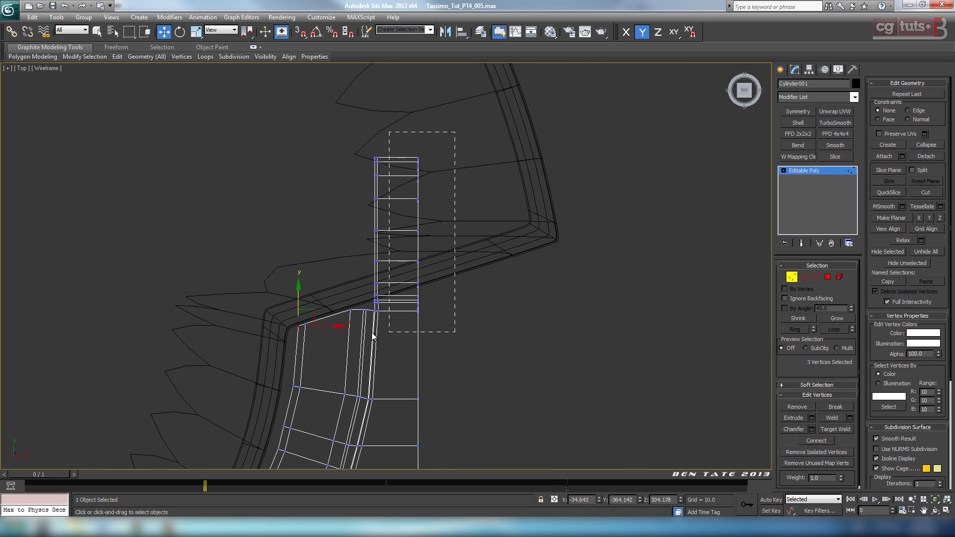
{"action": "scroll", "coordinate": [381, 333], "scroll_direction": "up", "scroll_amount": 3}
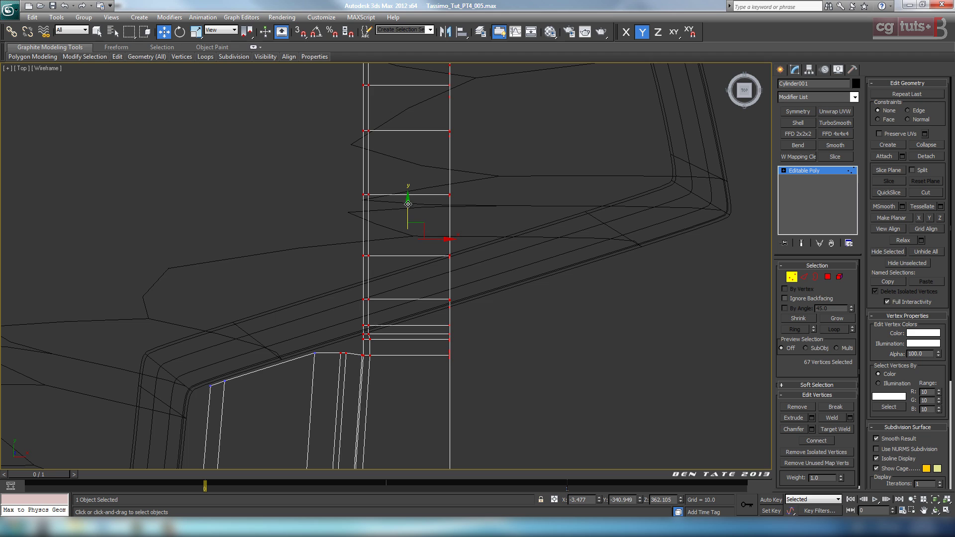
{"action": "left_click_drag", "start_coordinate": [408, 204], "coordinate": [408, 194]}
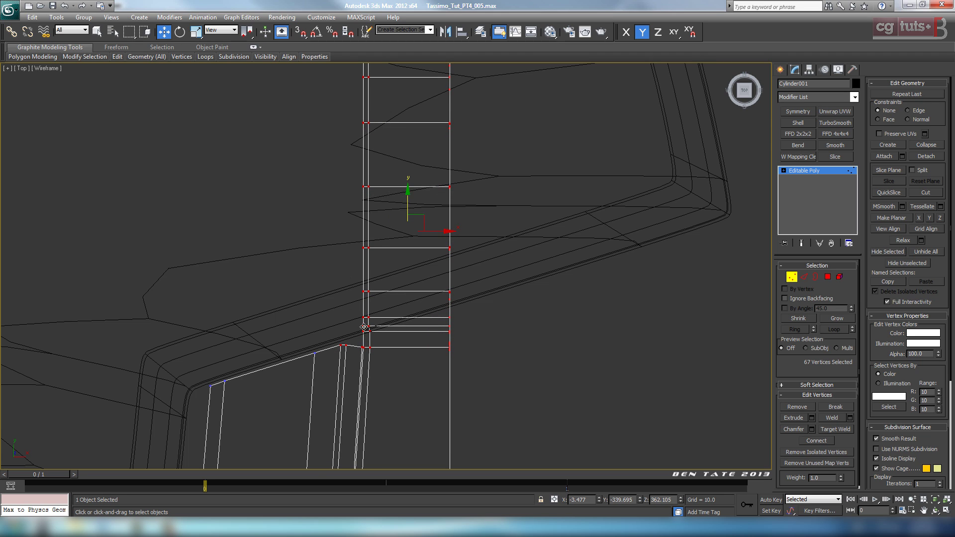
{"action": "middle_click_drag", "start_coordinate": [366, 334], "coordinate": [338, 281]}
{"action": "scroll", "coordinate": [340, 284], "scroll_direction": "up", "scroll_amount": 2}
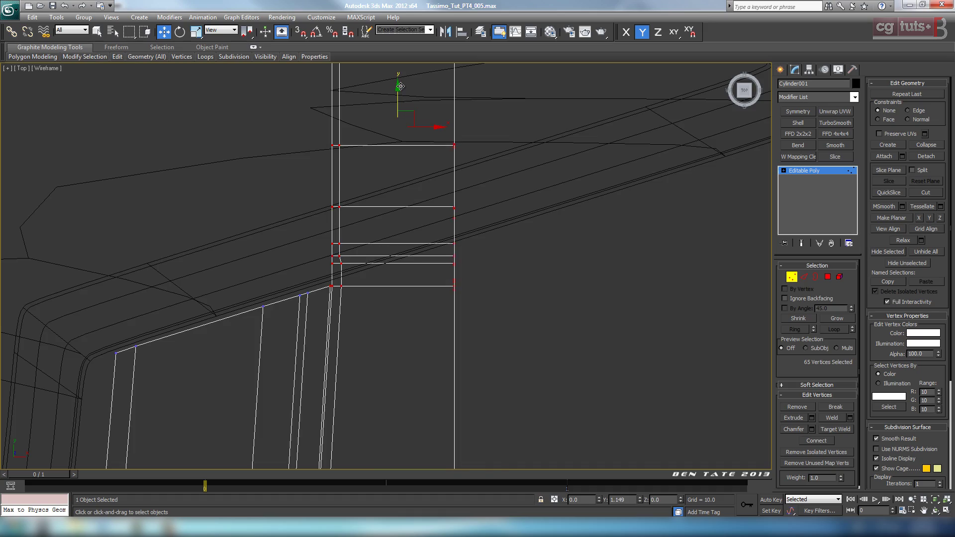
Inspect the slanted housing end and the side flap against the plate in the shaded perspective view.
{"action": "key", "text": "alt+w"}
{"action": "right_click", "coordinate": [565, 342]}
{"action": "key", "text": "alt+w"}
{"action": "middle_click_drag", "start_coordinate": [437, 345], "coordinate": [518, 314], "text": "alt"}
{"action": "scroll", "coordinate": [448, 333], "scroll_direction": "up", "scroll_amount": 8}
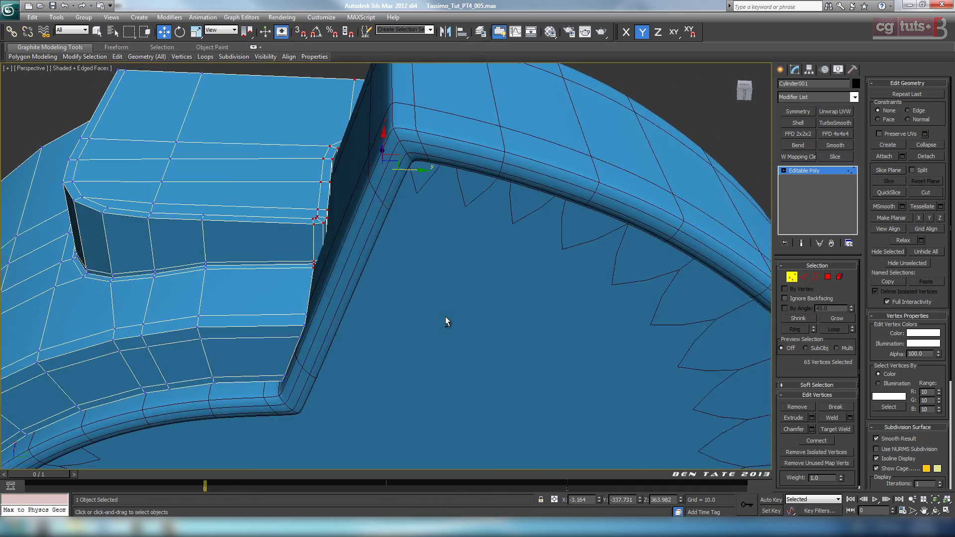
{"action": "middle_click_drag", "start_coordinate": [446, 316], "coordinate": [451, 316], "text": "alt"}
{"action": "middle_click_drag", "start_coordinate": [339, 318], "coordinate": [356, 345], "text": "alt"}
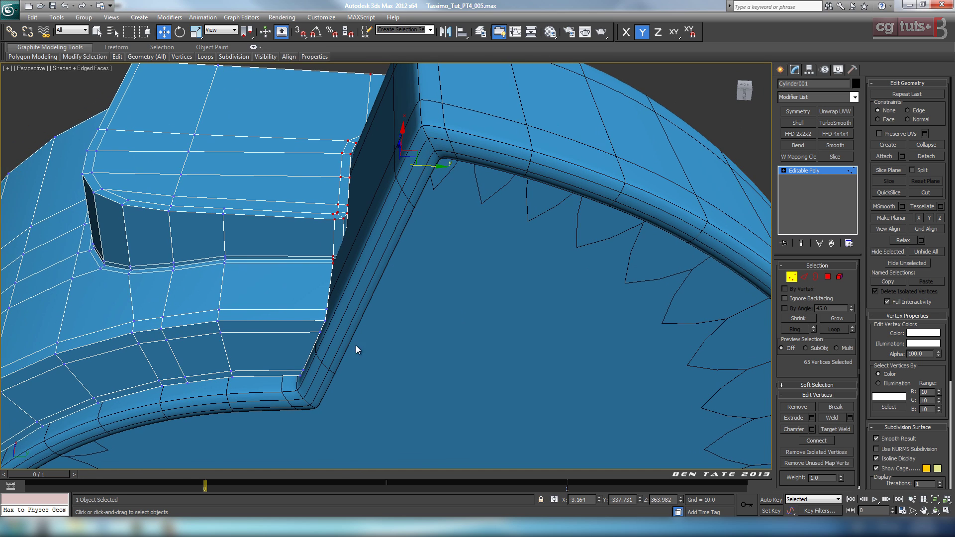
Select all vertices of the housing's slanted end and side flap and move them about -3 units along Y, away from the plate.
{"action": "key", "text": "alt+w"}
{"action": "middle_click_drag", "start_coordinate": [264, 191], "coordinate": [330, 253]}
{"action": "scroll", "coordinate": [330, 253], "scroll_direction": "down", "scroll_amount": 4}
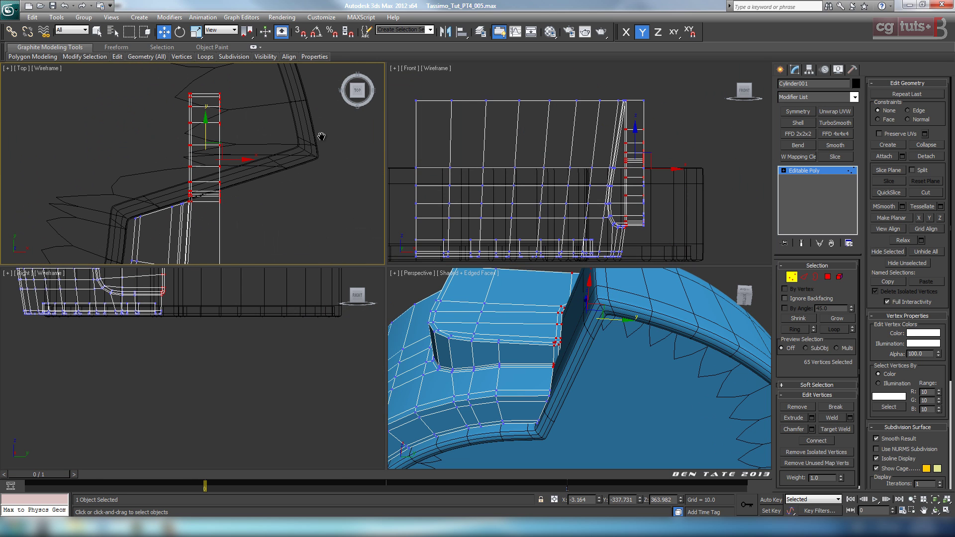
{"action": "middle_click_drag", "start_coordinate": [322, 137], "coordinate": [319, 156]}
{"action": "scroll", "coordinate": [344, 156], "scroll_direction": "down", "scroll_amount": 3}
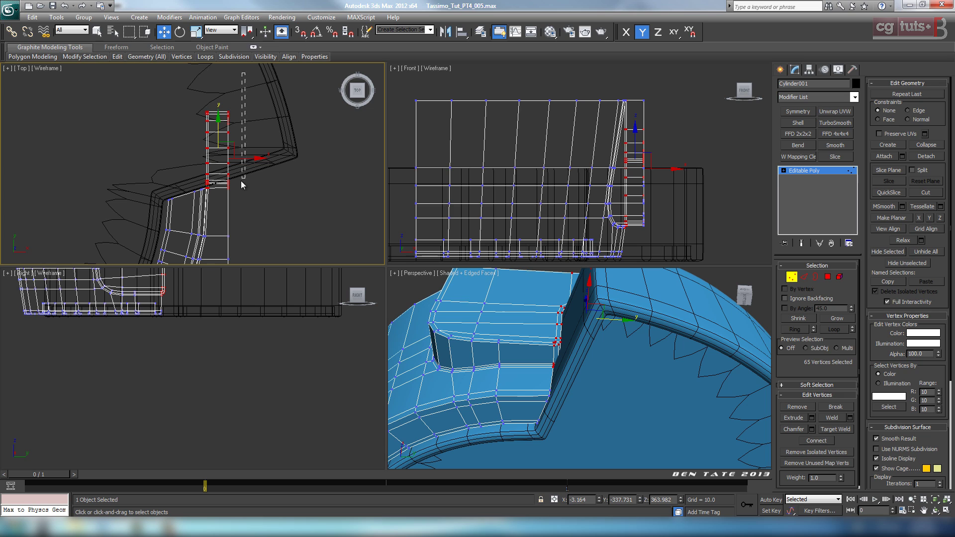
{"action": "left_click_drag", "start_coordinate": [157, 214], "coordinate": [158, 214]}
{"action": "scroll", "coordinate": [205, 209], "scroll_direction": "up", "scroll_amount": 3}
{"action": "middle_click_drag", "start_coordinate": [261, 211], "coordinate": [265, 198]}
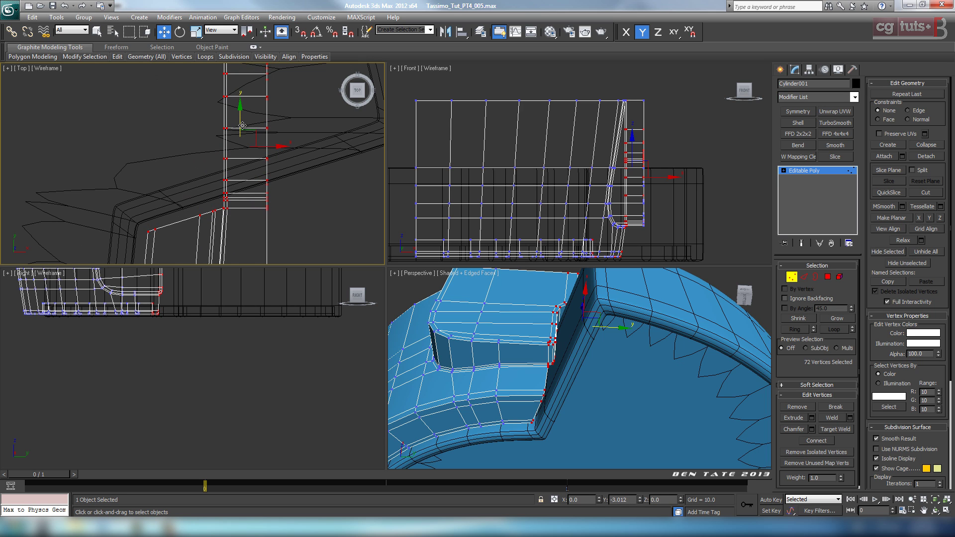
Check the gap between the housing and the plate in the perspective view and the shaded right view.
{"action": "key", "text": "alt+w"}
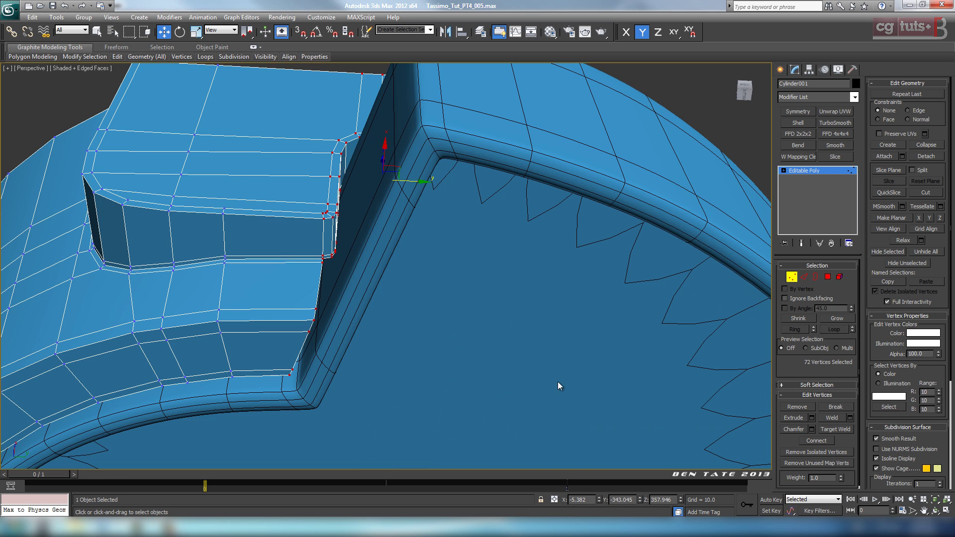
{"action": "key", "text": "alt+w"}
{"action": "key", "text": "alt+w"}
{"action": "middle_click_drag", "start_coordinate": [496, 357], "coordinate": [451, 393], "text": "alt"}
{"action": "key", "text": "alt+w"}
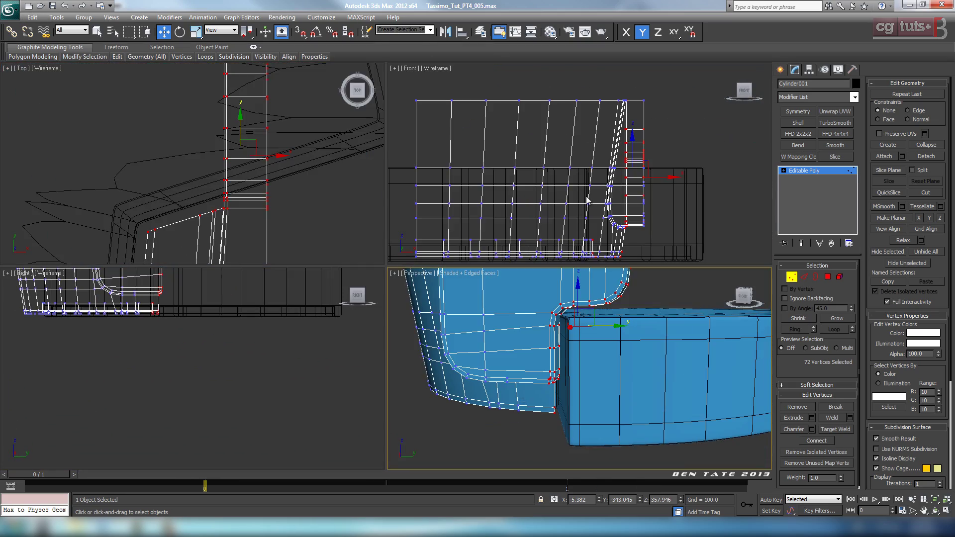
{"action": "key", "text": "alt+w"}
{"action": "key", "text": "z"}
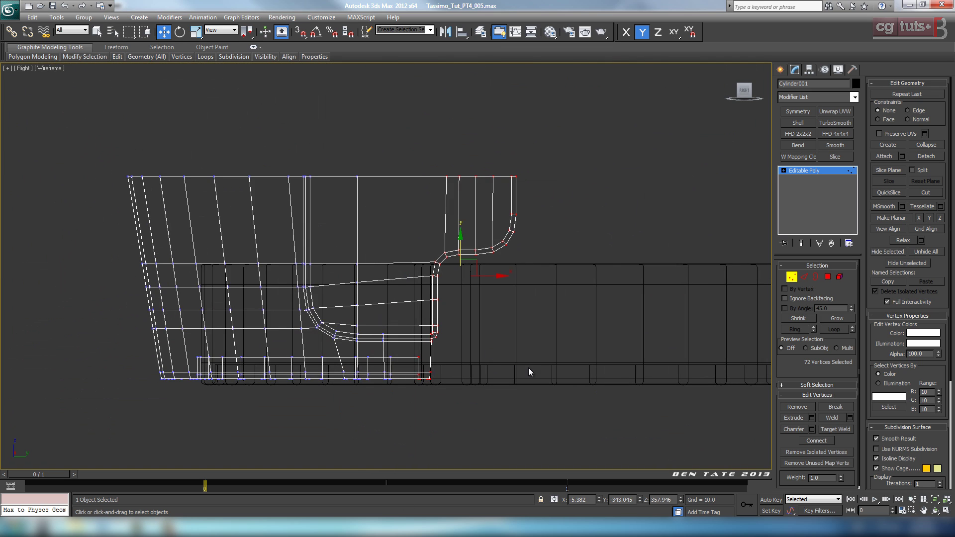
{"action": "key", "text": "F3"}
{"action": "middle_click_drag", "start_coordinate": [518, 359], "coordinate": [369, 345]}
{"action": "scroll", "coordinate": [473, 359], "scroll_direction": "up", "scroll_amount": 2}
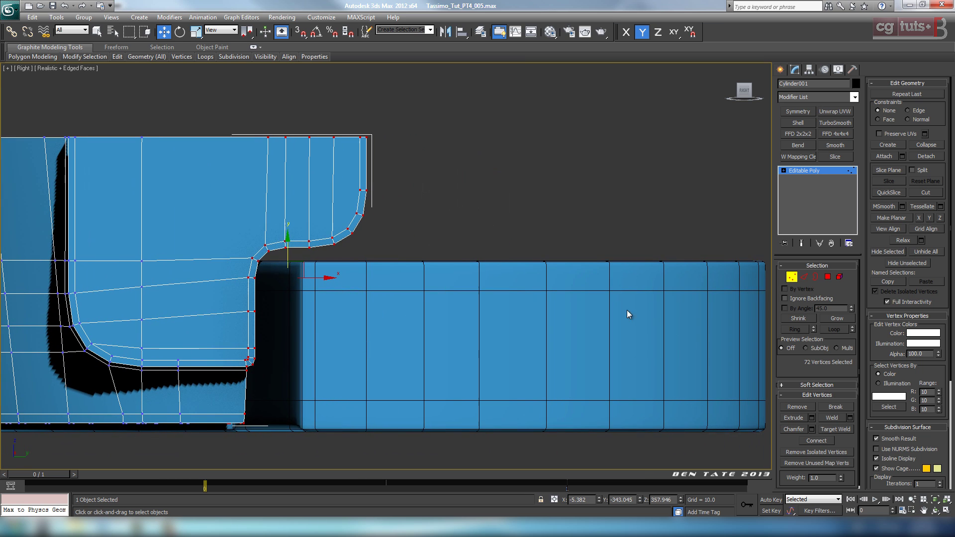
Try to raise the plate's top rim vertices along Z toward the underside of the housing's side flap.
{"action": "left_click", "coordinate": [791, 278]}
{"action": "left_click", "coordinate": [589, 312]}
{"action": "scroll", "coordinate": [683, 267], "scroll_direction": "down", "scroll_amount": 3}
{"action": "key", "text": "F3"}
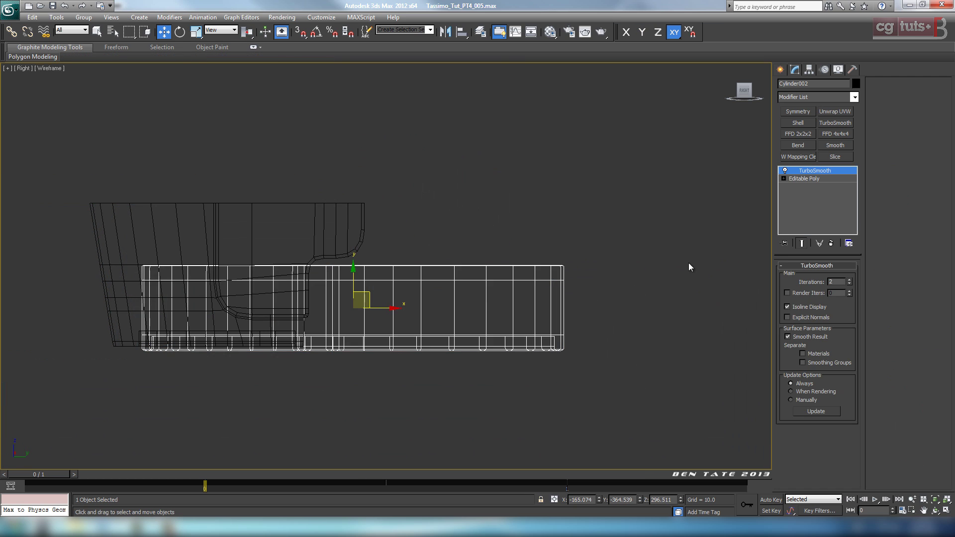
{"action": "left_click", "coordinate": [806, 179]}
{"action": "left_click", "coordinate": [791, 278]}
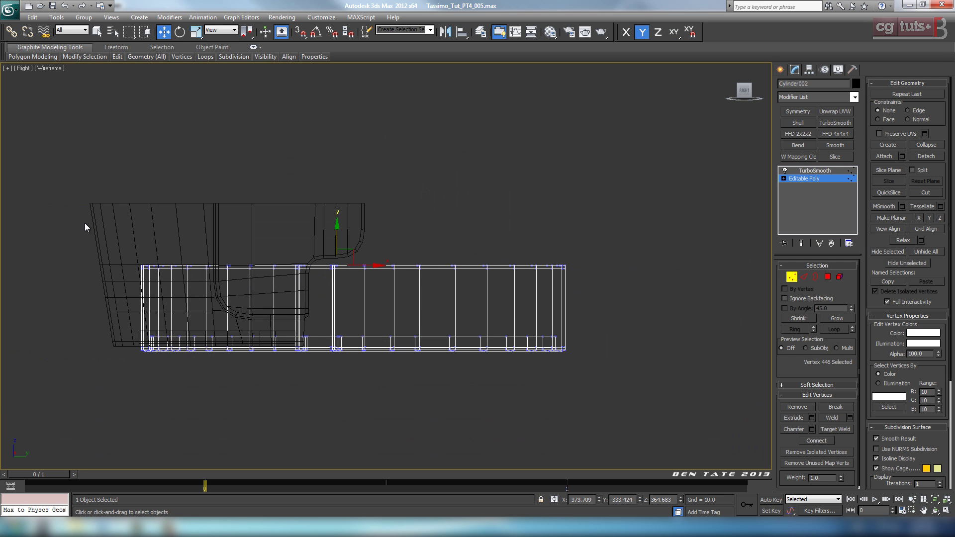
{"action": "left_click_drag", "start_coordinate": [637, 304], "coordinate": [637, 303]}
{"action": "key", "text": "F3"}
{"action": "scroll", "coordinate": [486, 303], "scroll_direction": "up", "scroll_amount": 5}
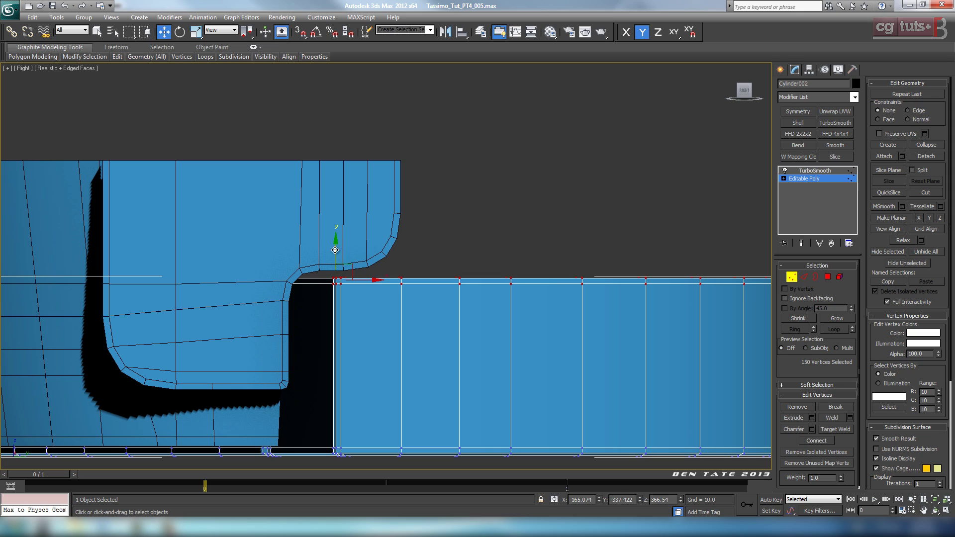
{"action": "key", "text": "alt+w"}
{"action": "key", "text": "alt+w"}
{"action": "middle_click_drag", "start_coordinate": [515, 309], "coordinate": [262, 245], "text": "alt"}
{"action": "middle_click_drag", "start_coordinate": [339, 293], "coordinate": [436, 166], "text": "alt"}
{"action": "scroll", "coordinate": [454, 263], "scroll_direction": "down", "scroll_amount": 4}
{"action": "scroll", "coordinate": [450, 232], "scroll_direction": "up", "scroll_amount": 3}
{"action": "middle_click_drag", "start_coordinate": [468, 255], "coordinate": [447, 240], "text": "alt"}
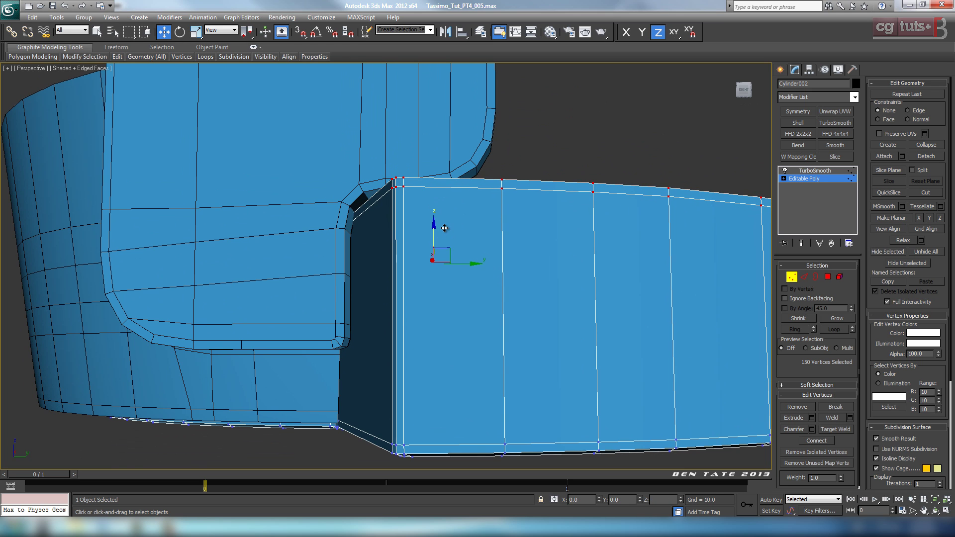
Examine the plate's inner corner and the housing's side flap from the side, from above and from the front.
{"action": "key", "text": "alt+w"}
{"action": "right_click", "coordinate": [380, 209]}
{"action": "key", "text": "alt+w"}
{"action": "middle_click_drag", "start_coordinate": [381, 204], "coordinate": [221, 238]}
{"action": "middle_click_drag", "start_coordinate": [384, 273], "coordinate": [448, 156]}
{"action": "key", "text": "alt+w"}
{"action": "middle_click", "coordinate": [590, 335]}
{"action": "key", "text": "alt+w"}
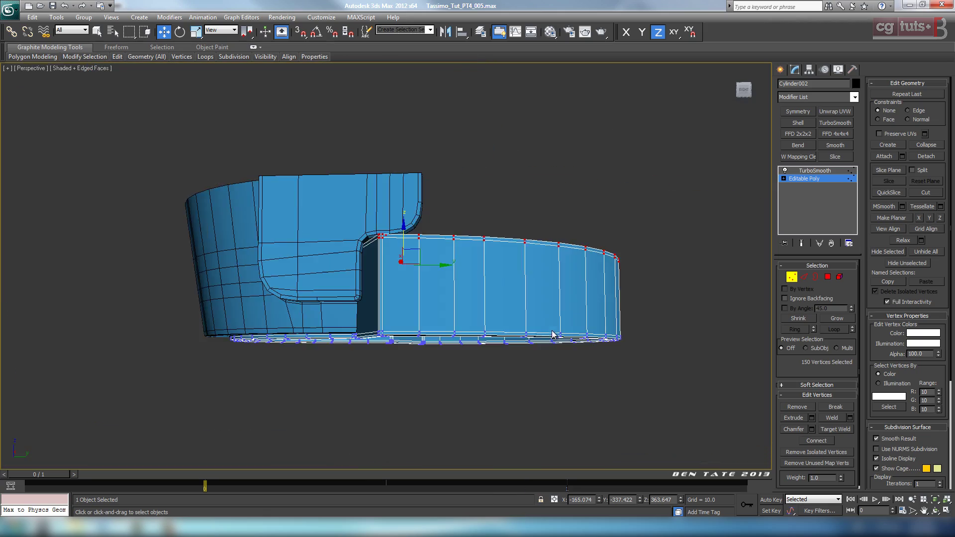
{"action": "middle_click_drag", "start_coordinate": [552, 334], "coordinate": [470, 377], "text": "alt"}
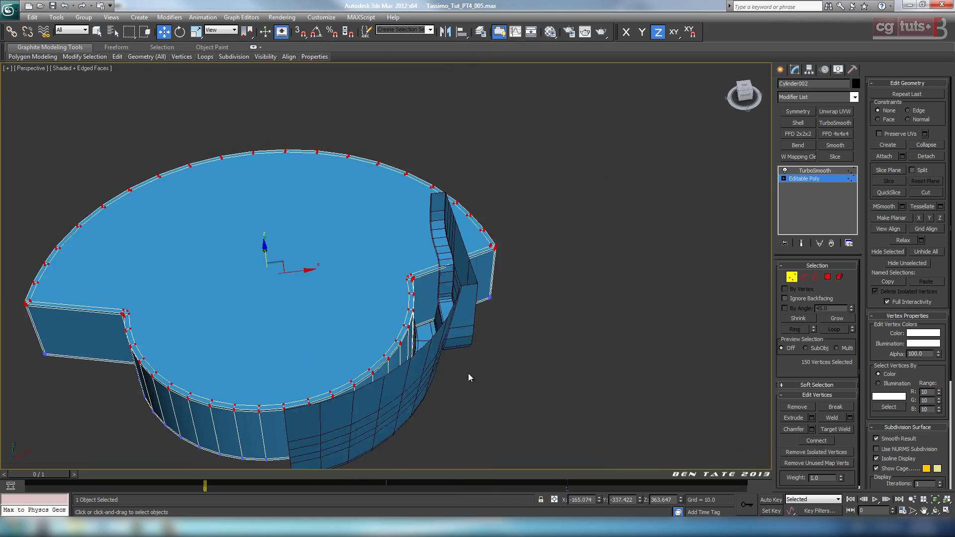
{"action": "scroll", "coordinate": [469, 377], "scroll_direction": "up", "scroll_amount": 4}
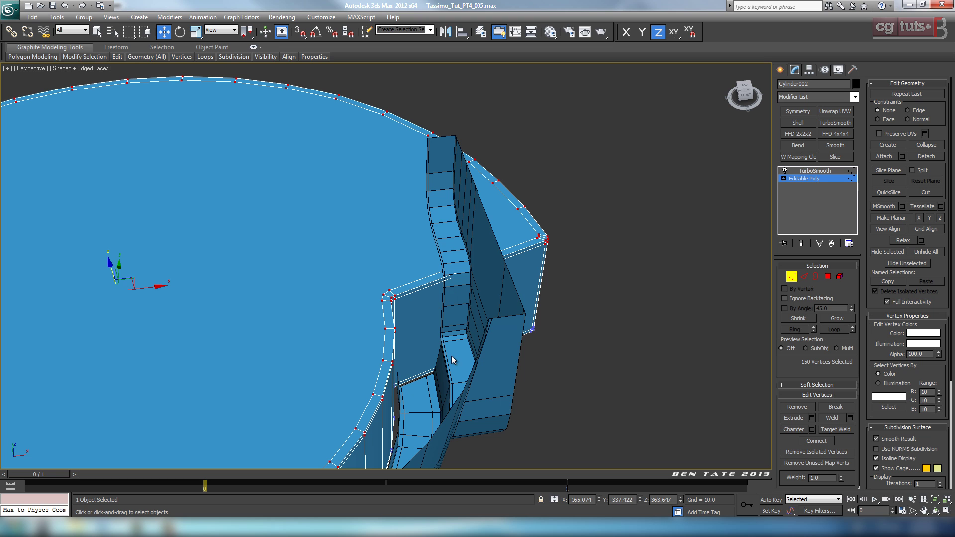
{"action": "middle_click_drag", "start_coordinate": [456, 367], "coordinate": [474, 350], "text": "alt"}
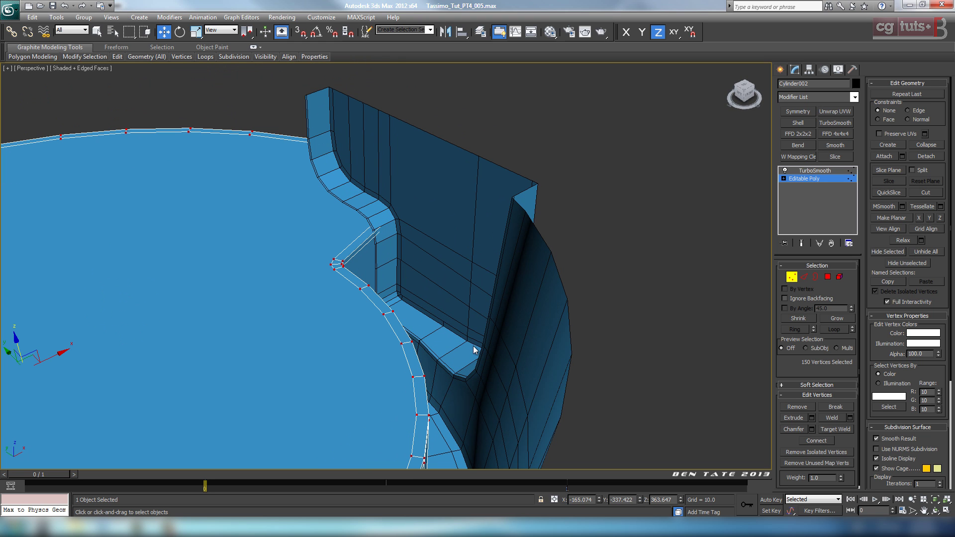
{"action": "middle_click_drag", "start_coordinate": [402, 288], "coordinate": [267, 256]}
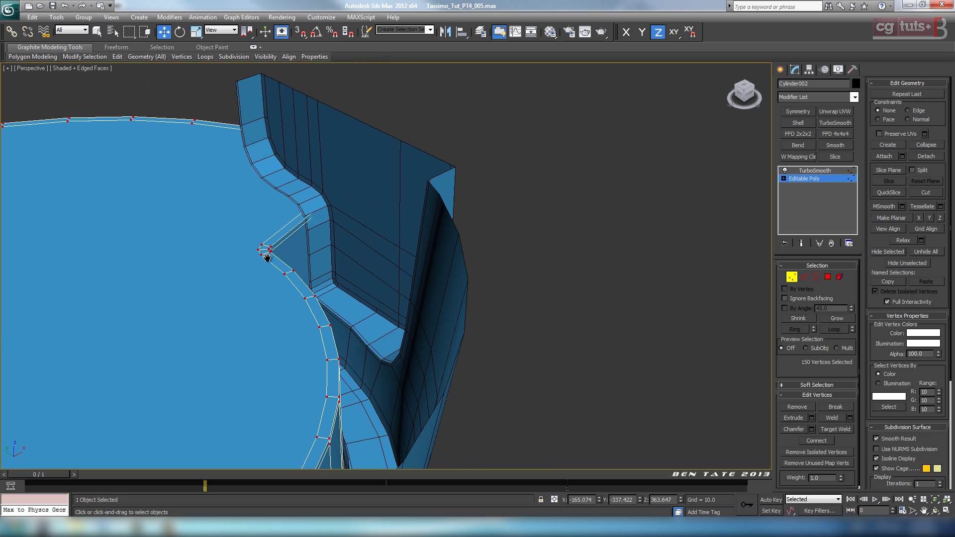
{"action": "left_click", "coordinate": [792, 278]}
{"action": "scroll", "coordinate": [557, 307], "scroll_direction": "down", "scroll_amount": 6}
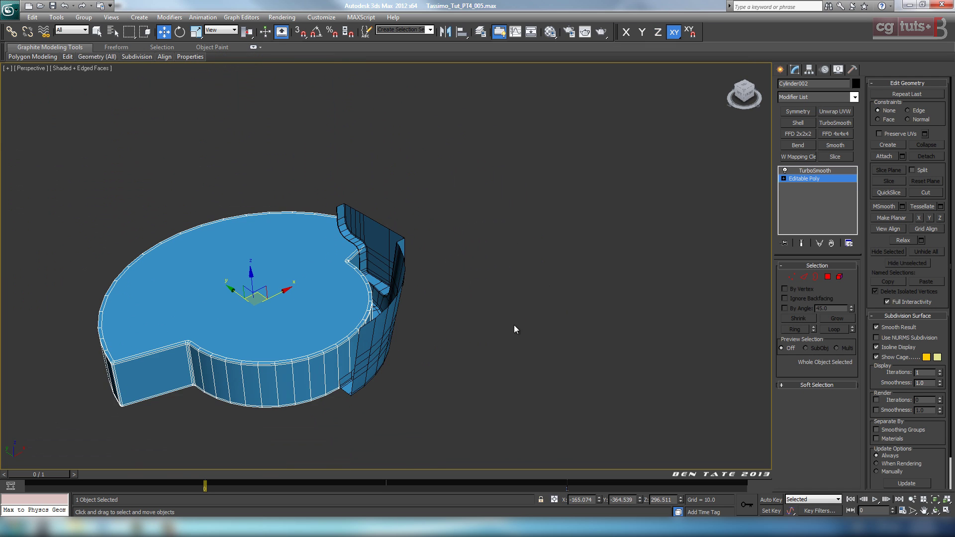
{"action": "middle_click_drag", "start_coordinate": [477, 319], "coordinate": [505, 300]}
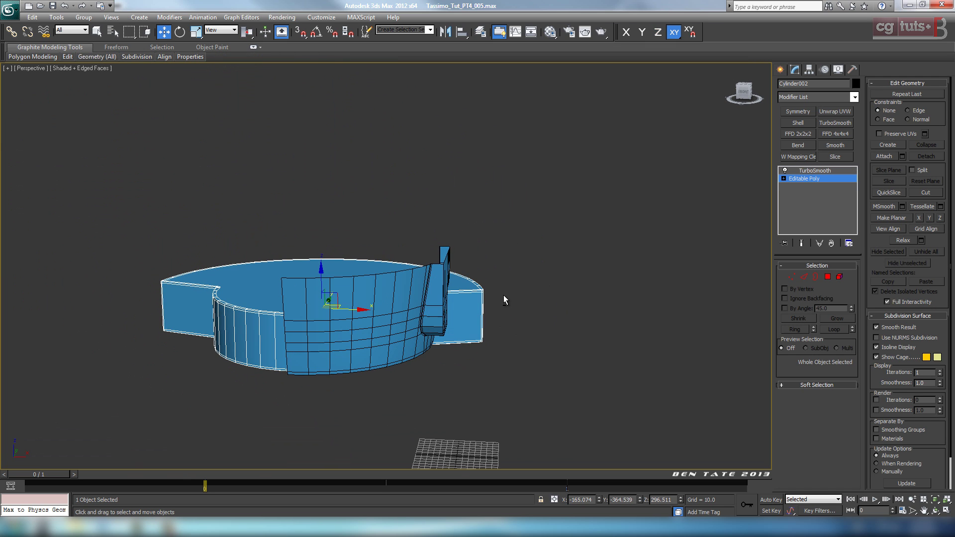
Mirror the half head housing along X with a Symmetry modifier to form the complete curved housing.
{"action": "left_click", "coordinate": [429, 317]}
{"action": "key", "text": "alt+w"}
{"action": "right_click", "coordinate": [314, 157]}
{"action": "key", "text": "alt+w"}
{"action": "scroll", "coordinate": [390, 217], "scroll_direction": "down", "scroll_amount": 7}
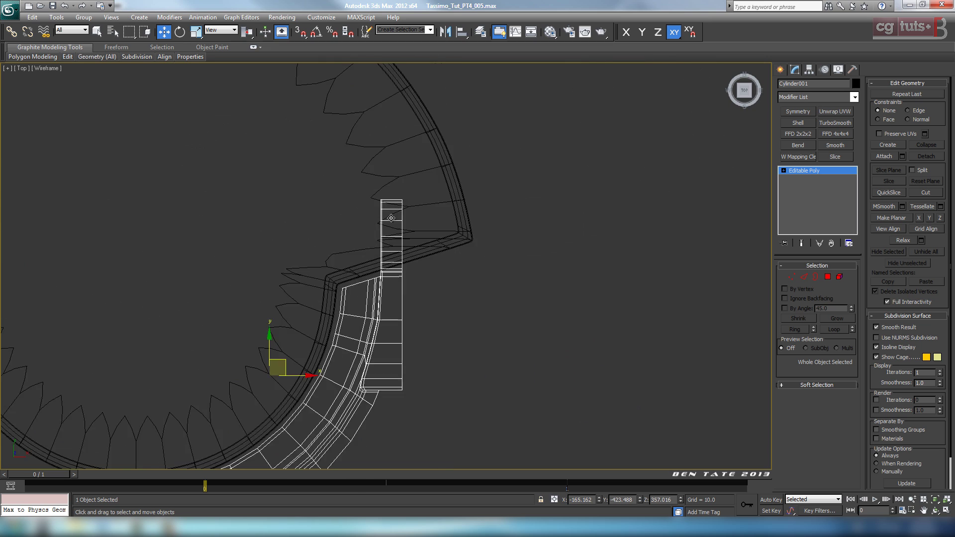
{"action": "middle_click_drag", "start_coordinate": [395, 205], "coordinate": [471, 188]}
{"action": "scroll", "coordinate": [478, 197], "scroll_direction": "up", "scroll_amount": 2}
{"action": "mouse_move", "coordinate": [515, 226]}
{"action": "middle_mouse_down"}
{"action": "mouse_move", "coordinate": [488, 226]}
{"action": "mouse_move", "coordinate": [526, 237]}
{"action": "mouse_move", "coordinate": [527, 212]}
{"action": "middle_mouse_up"}
{"action": "scroll", "coordinate": [522, 228], "scroll_direction": "up", "scroll_amount": 2}
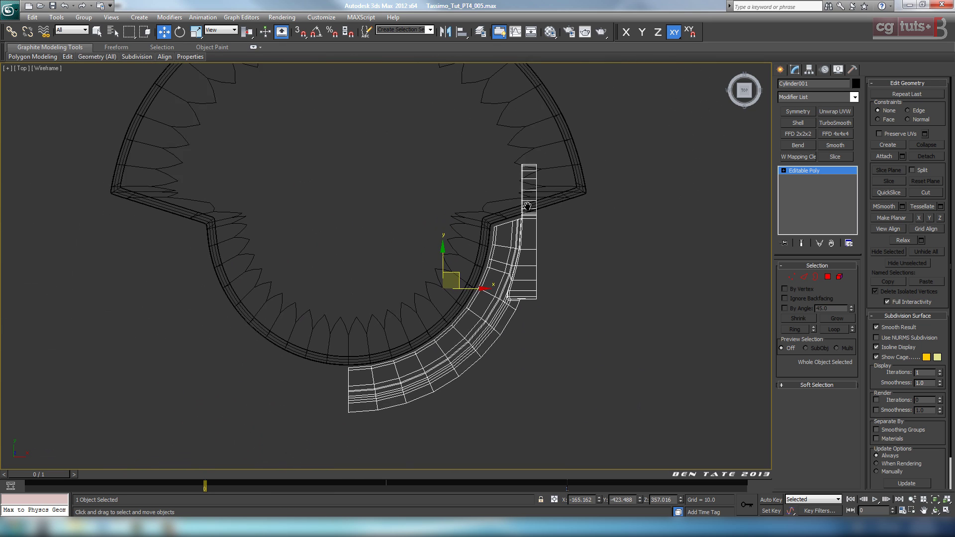
{"action": "left_click", "coordinate": [811, 112]}
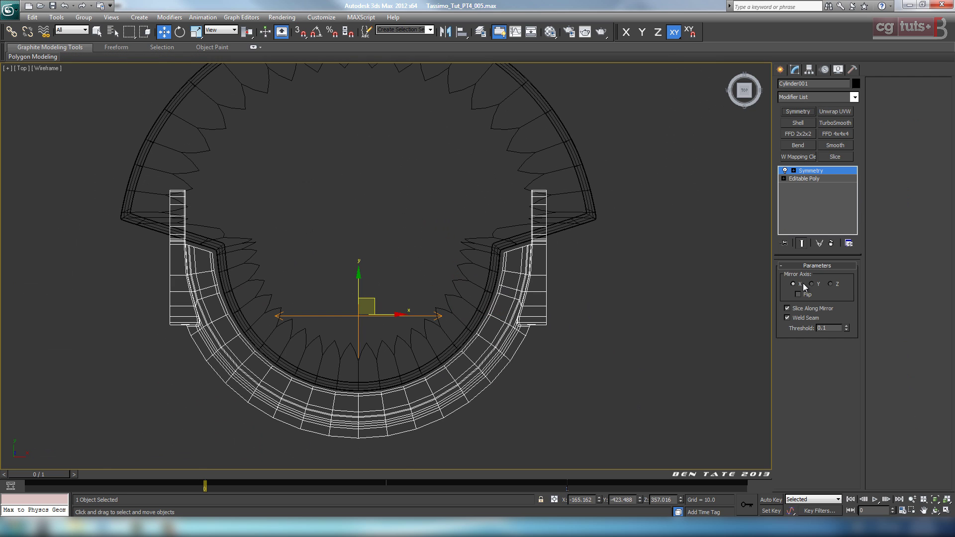
Convert the mirrored housing to an Editable Poly, collapsing the Symmetry modifier.
{"action": "middle_click_drag", "start_coordinate": [595, 260], "coordinate": [583, 247]}
{"action": "right_click", "coordinate": [574, 309]}
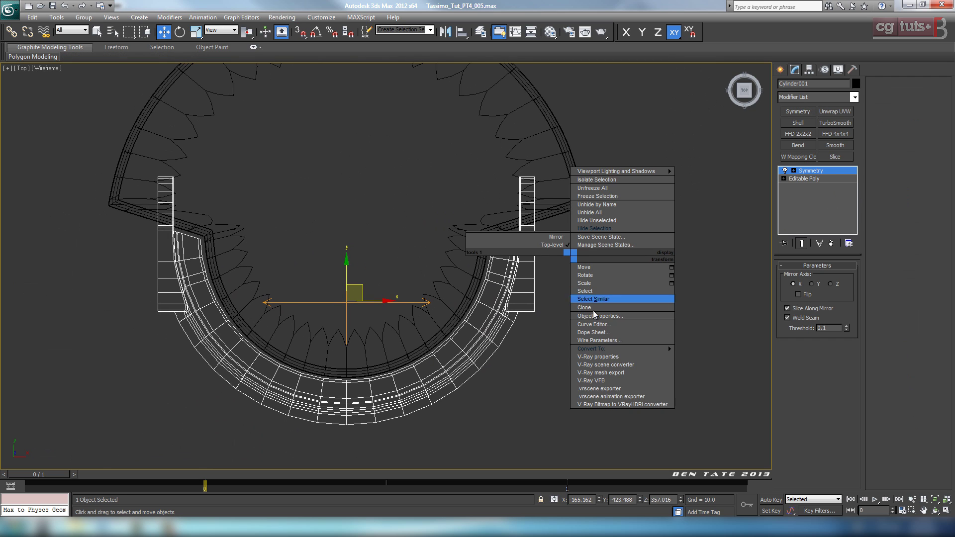
{"action": "left_click", "coordinate": [696, 356]}
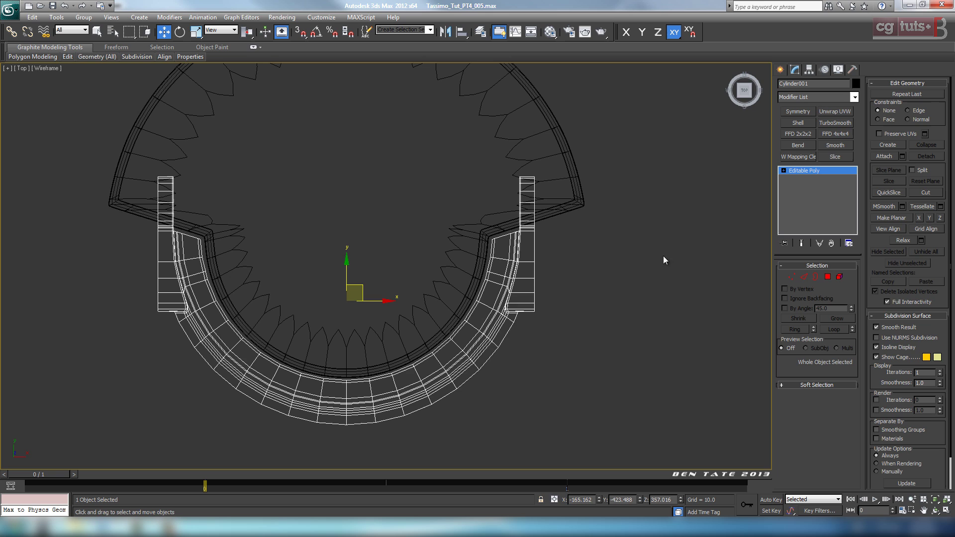
Apply TurboSmooth to the full housing with 2 iterations and Isoline Display enabled.
{"action": "left_click", "coordinate": [835, 123]}
{"action": "left_click", "coordinate": [850, 283]}
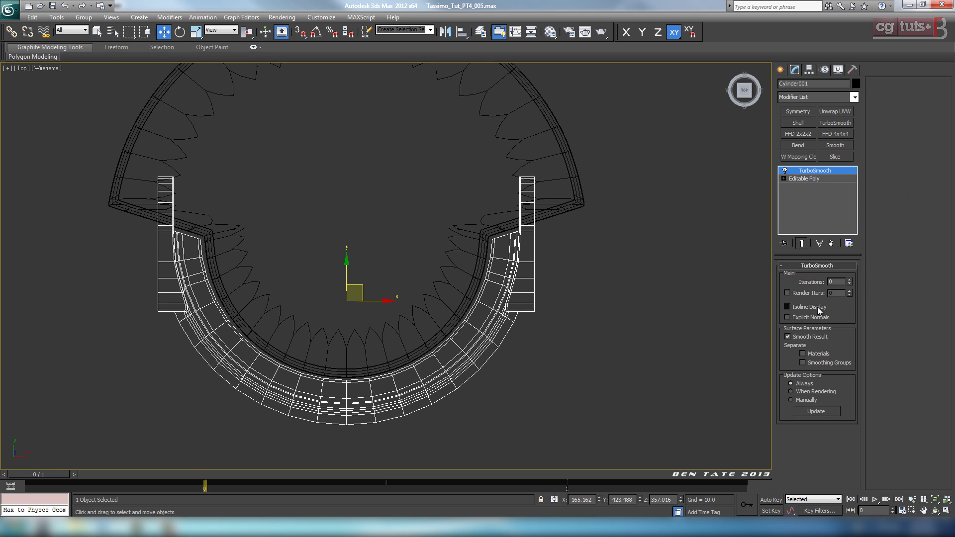
{"action": "left_click", "coordinate": [850, 280]}
{"action": "left_click", "coordinate": [850, 280]}
Return to the perspective view and unhide all the hidden parts of the coffee machine.
{"action": "key", "text": "alt+w"}
{"action": "right_click", "coordinate": [662, 375]}
{"action": "key", "text": "alt+w"}
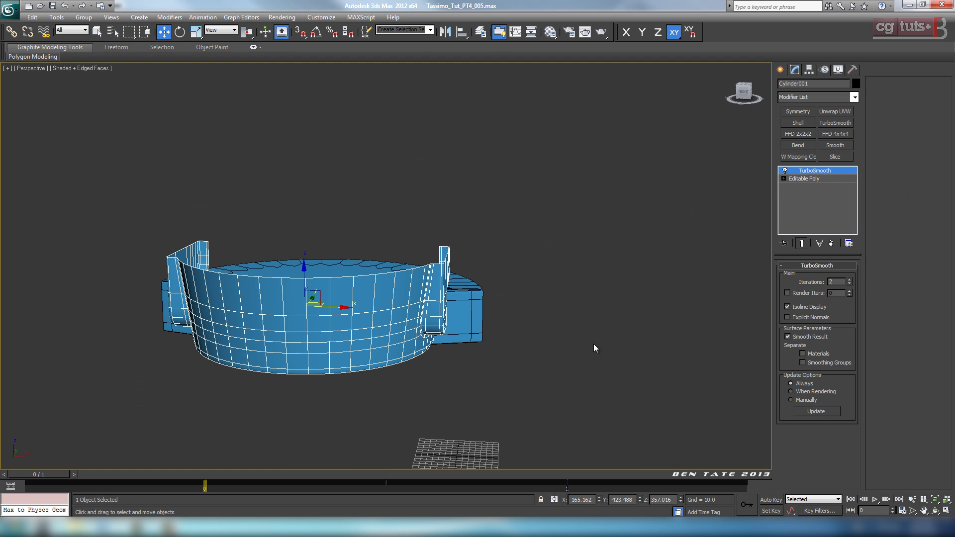
{"action": "right_click", "coordinate": [567, 329]}
{"action": "left_click", "coordinate": [592, 285]}
Examine the smoothed housing's fit against the plate from below, and the whole coffee machine from the front.
{"action": "middle_click_drag", "start_coordinate": [542, 313], "coordinate": [473, 238], "text": "alt"}
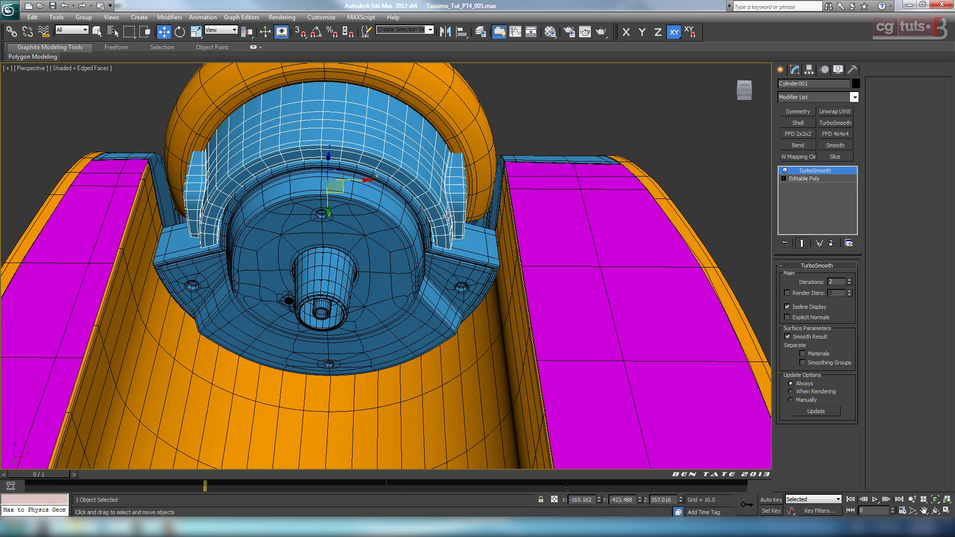
{"action": "middle_click_drag", "start_coordinate": [519, 288], "coordinate": [504, 350]}
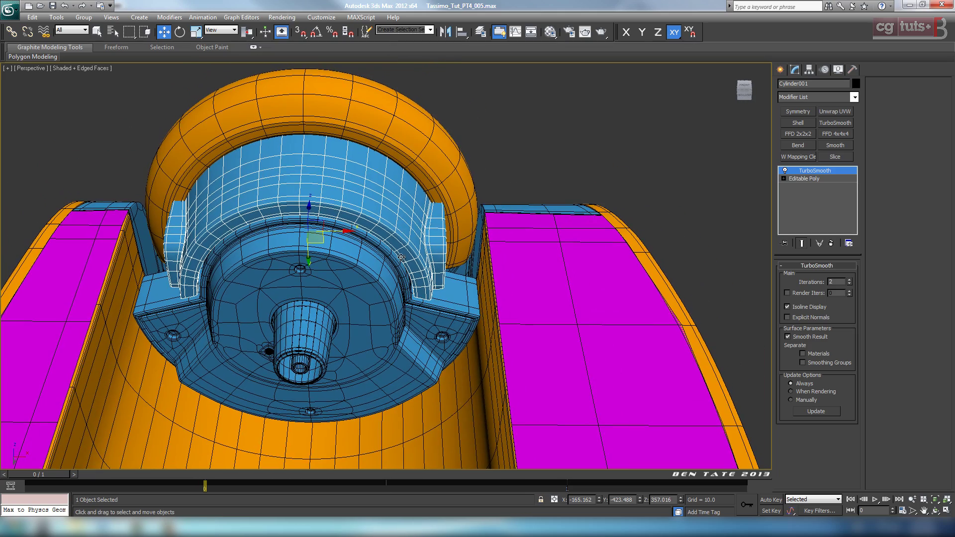
{"action": "mouse_move", "coordinate": [485, 312]}
{"action": "middle_mouse_down", "text": "alt"}
{"action": "mouse_move", "coordinate": [471, 270]}
{"action": "mouse_move", "coordinate": [473, 320]}
{"action": "mouse_move", "coordinate": [486, 324]}
{"action": "middle_mouse_up", "text": "alt"}
{"action": "middle_click_drag", "start_coordinate": [492, 202], "coordinate": [497, 300]}
{"action": "scroll", "coordinate": [486, 275], "scroll_direction": "down", "scroll_amount": 2}
{"action": "scroll", "coordinate": [497, 300], "scroll_direction": "down", "scroll_amount": 5}
{"action": "middle_click_drag", "start_coordinate": [556, 350], "coordinate": [552, 321], "text": "alt"}
{"action": "scroll", "coordinate": [492, 298], "scroll_direction": "up", "scroll_amount": 5}
{"action": "scroll", "coordinate": [461, 338], "scroll_direction": "up", "scroll_amount": 4}
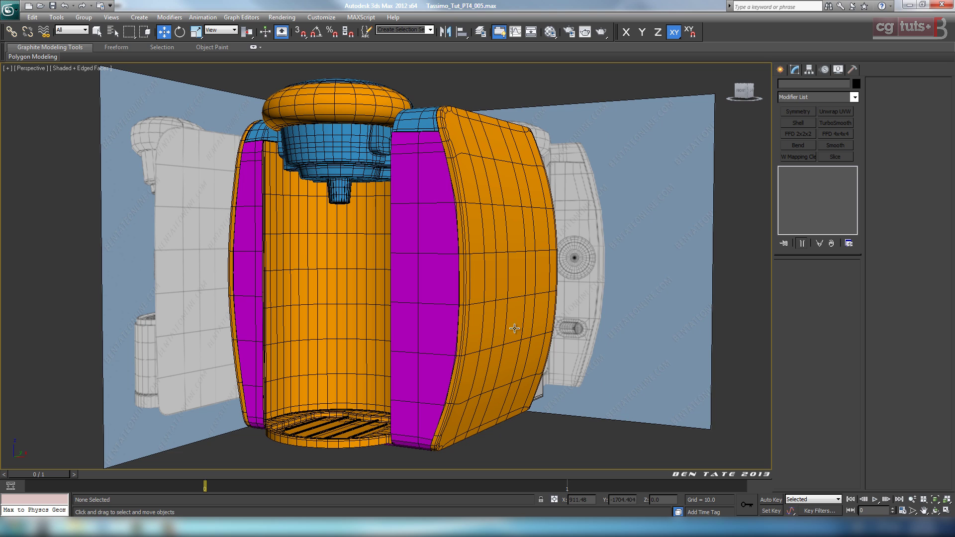
{"action": "middle_click_drag", "start_coordinate": [498, 330], "coordinate": [509, 332]}
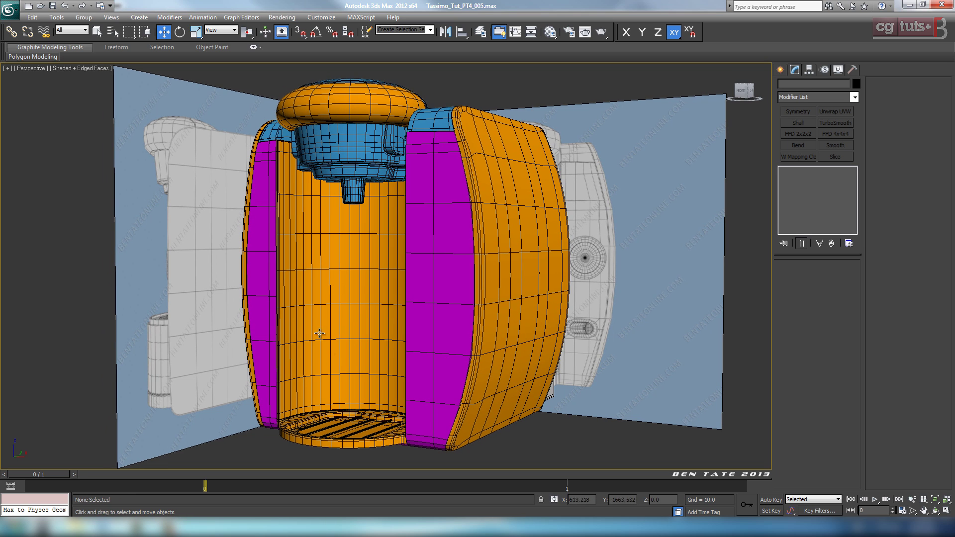
Switch to Windows Photo Viewer and review reference photos 041 to 038 of the round cup stand and 051 of the machine's base.
{"action": "mouse_move", "coordinate": [108, 527]}
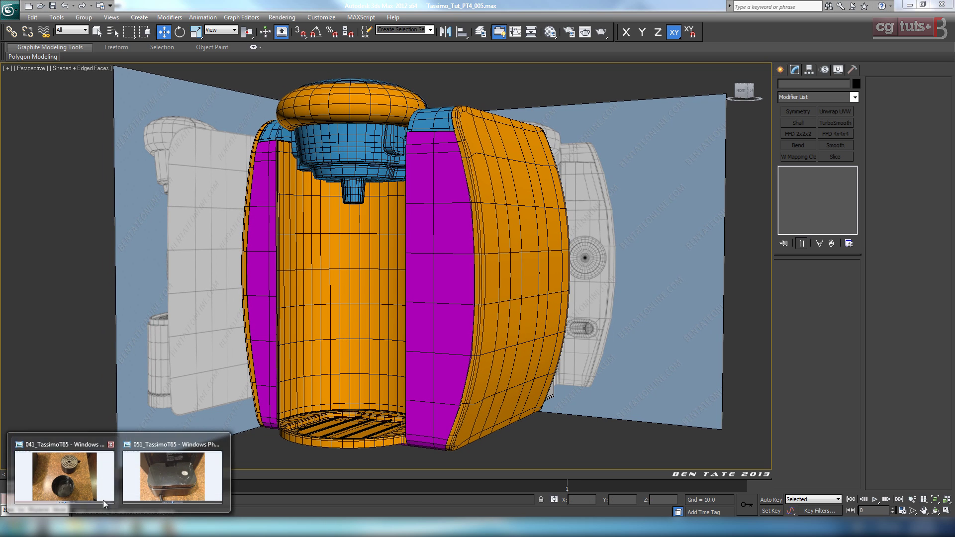
{"action": "left_click", "coordinate": [93, 482]}
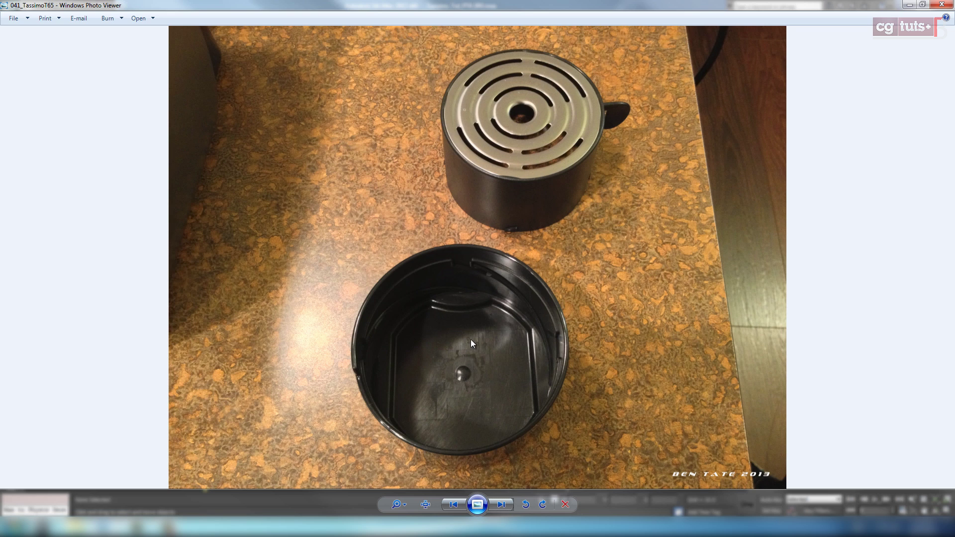
{"action": "left_click", "coordinate": [450, 506]}
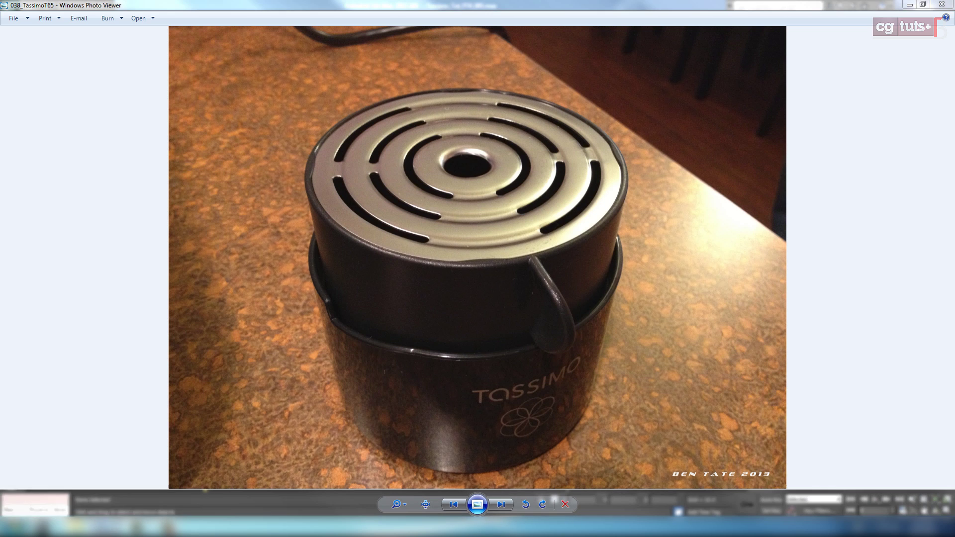
{"action": "mouse_move", "coordinate": [109, 529]}
{"action": "left_click", "coordinate": [175, 481]}
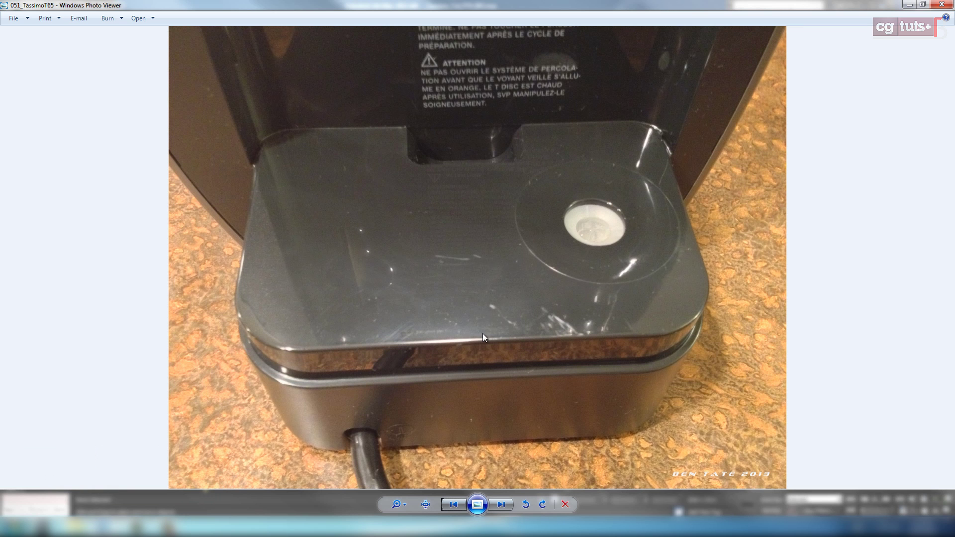